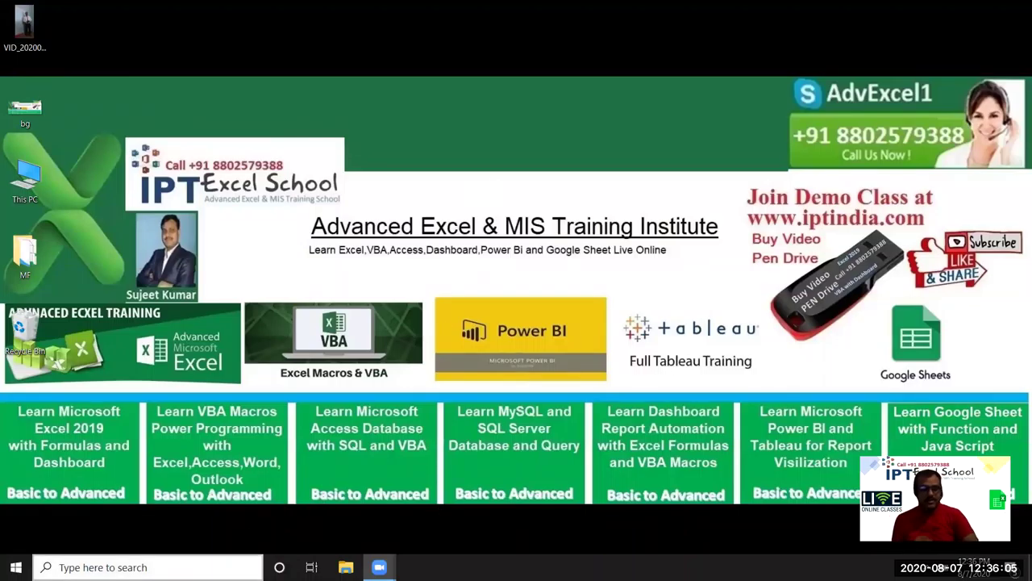
Launch Excel from the taskbar search and create a new blank workbook, Book1
click(135, 567)
text(excel)
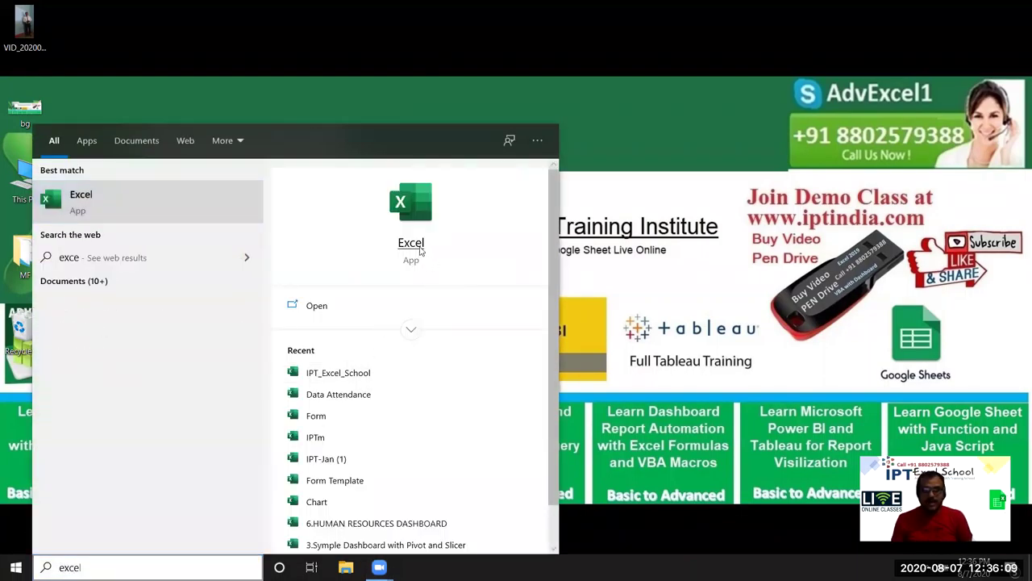
click(421, 248)
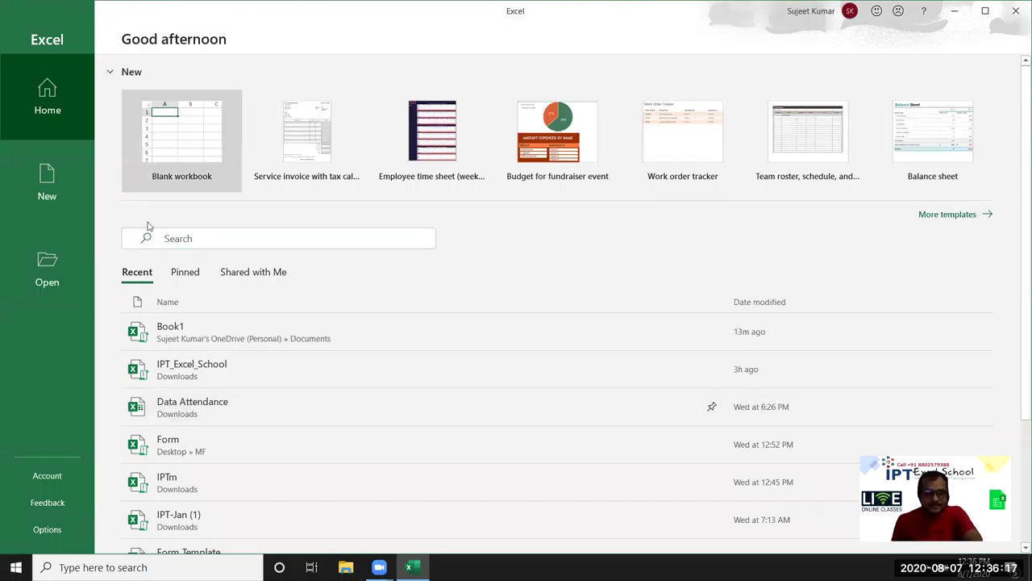
scroll(298, 427, down, 2)
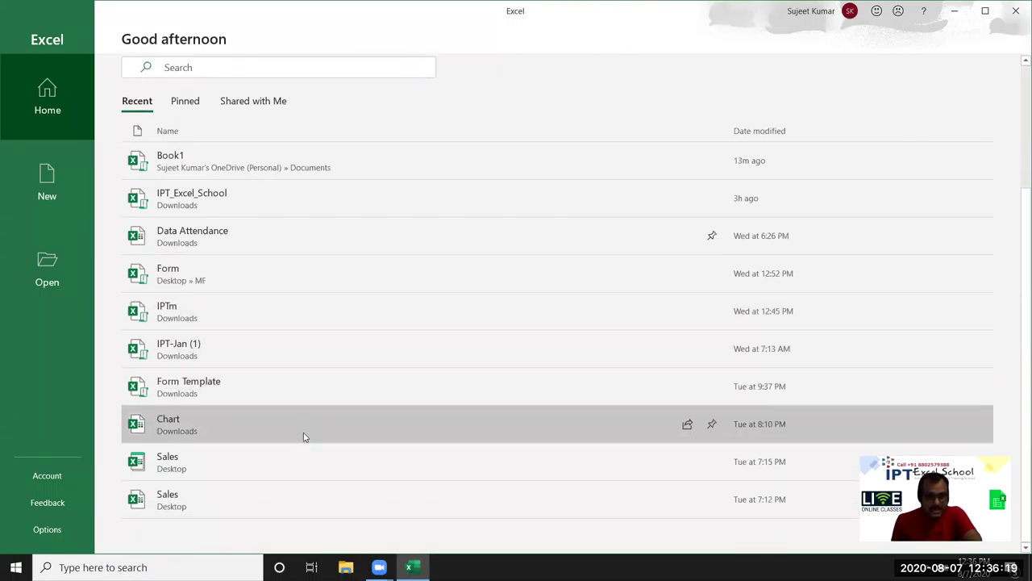
scroll(266, 444, up, 2)
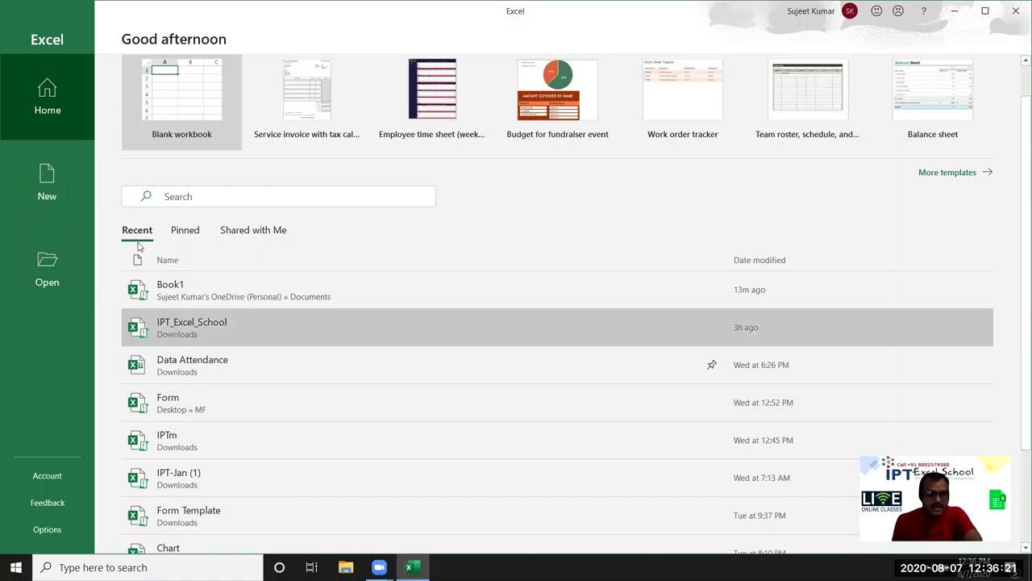
click(192, 109)
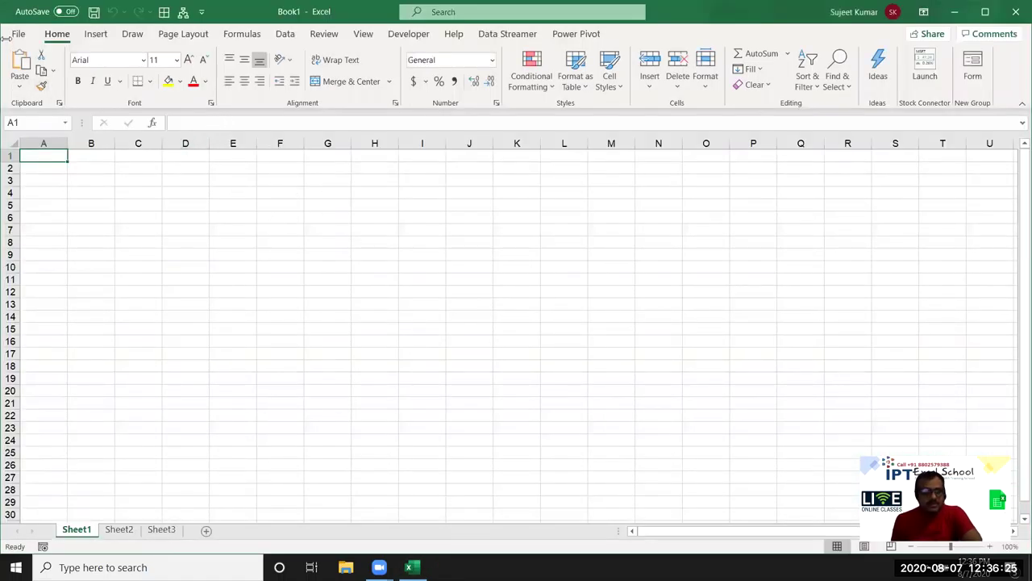
Bring up File > Open and scroll through the list of recent workbooks
click(19, 37)
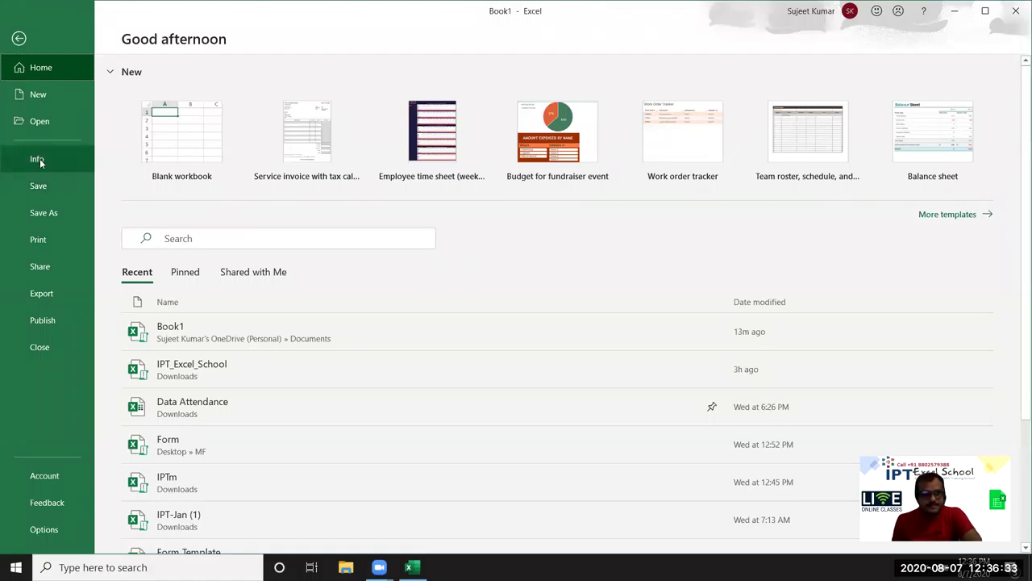
click(51, 131)
scroll(534, 298, down, 2)
scroll(546, 304, down, 2)
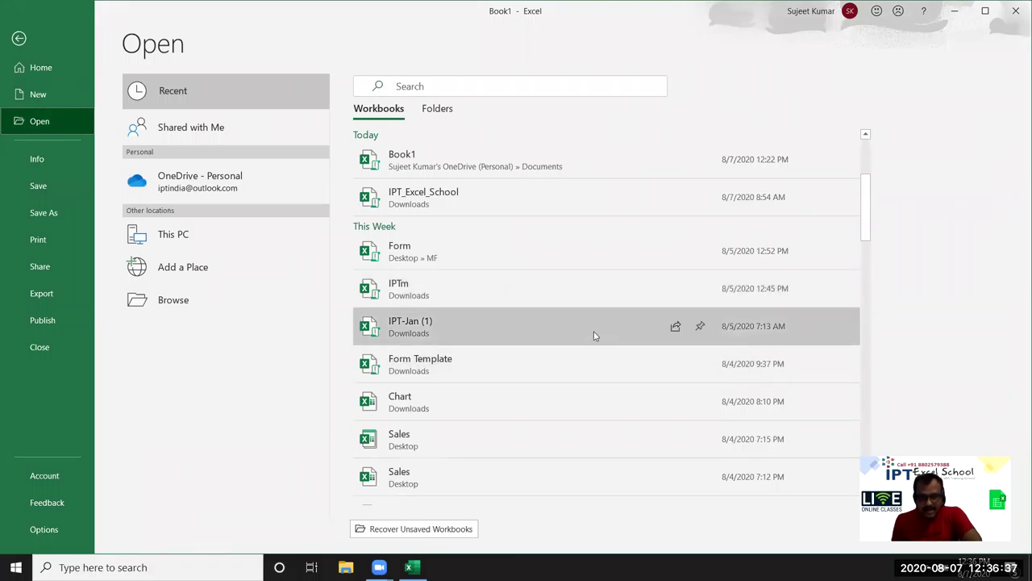
scroll(593, 334, up, 2)
scroll(593, 334, down, 3)
scroll(593, 335, down, 2)
scroll(592, 336, down, 2)
scroll(591, 337, down, 3)
scroll(591, 337, down, 1)
scroll(591, 337, down, 3)
scroll(590, 337, down, 2)
scroll(590, 338, down, 3)
scroll(590, 338, down, 3)
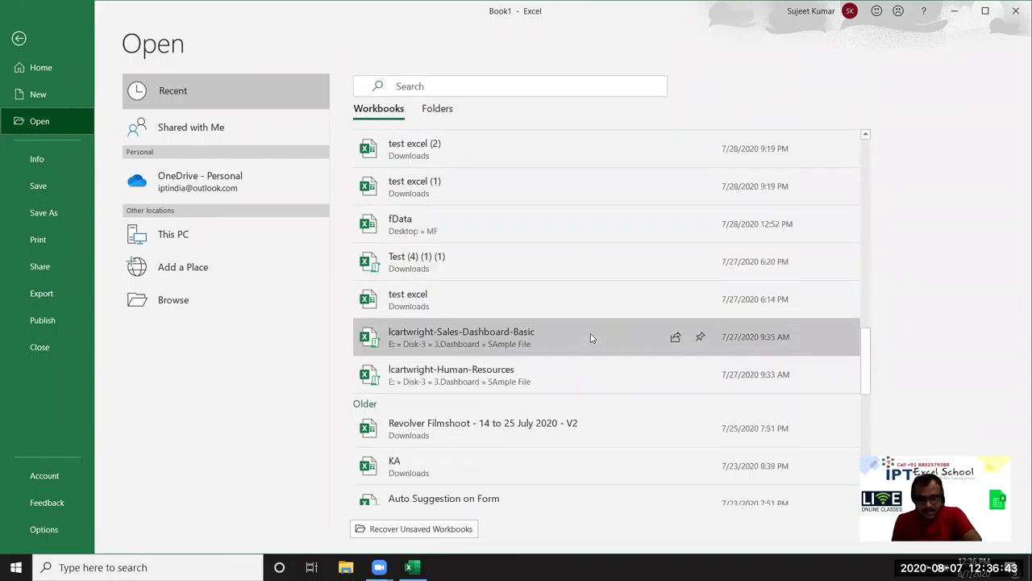
scroll(591, 338, down, 3)
scroll(591, 338, down, 3)
scroll(590, 338, down, 4)
scroll(589, 338, down, 2)
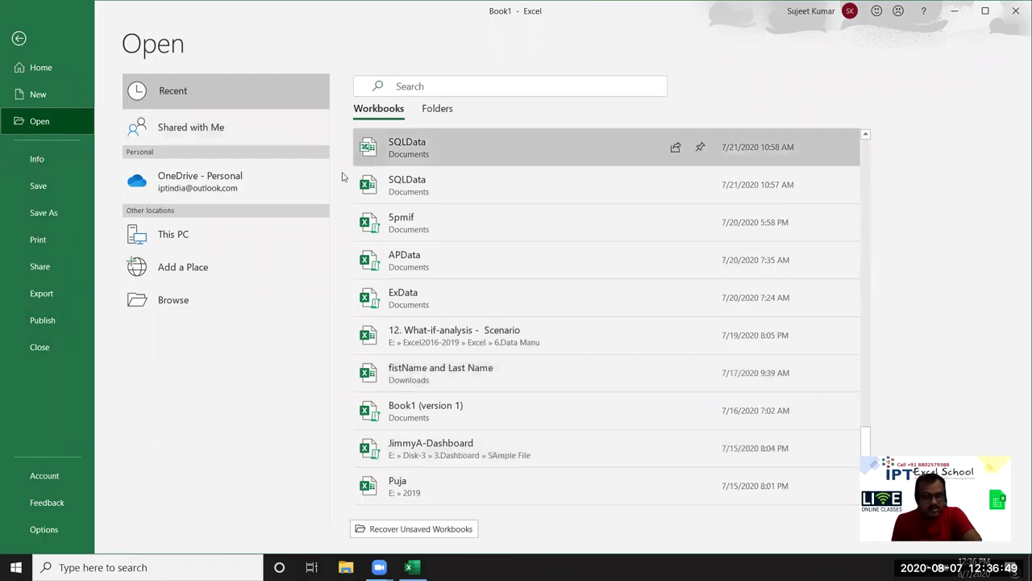
Browse to the Downloads folder and open 'If condition test (2) (2) (1)'
click(184, 300)
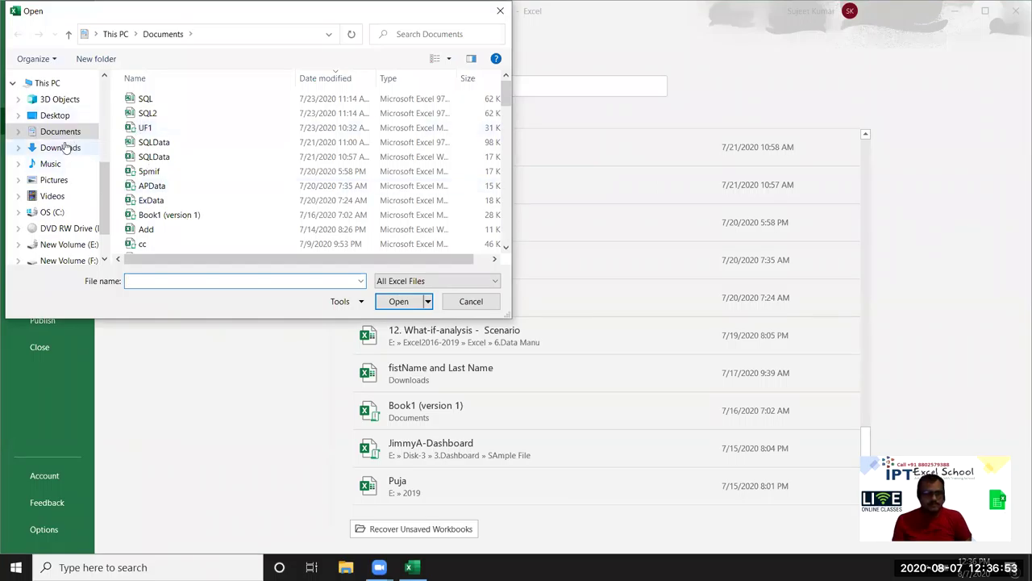
click(64, 147)
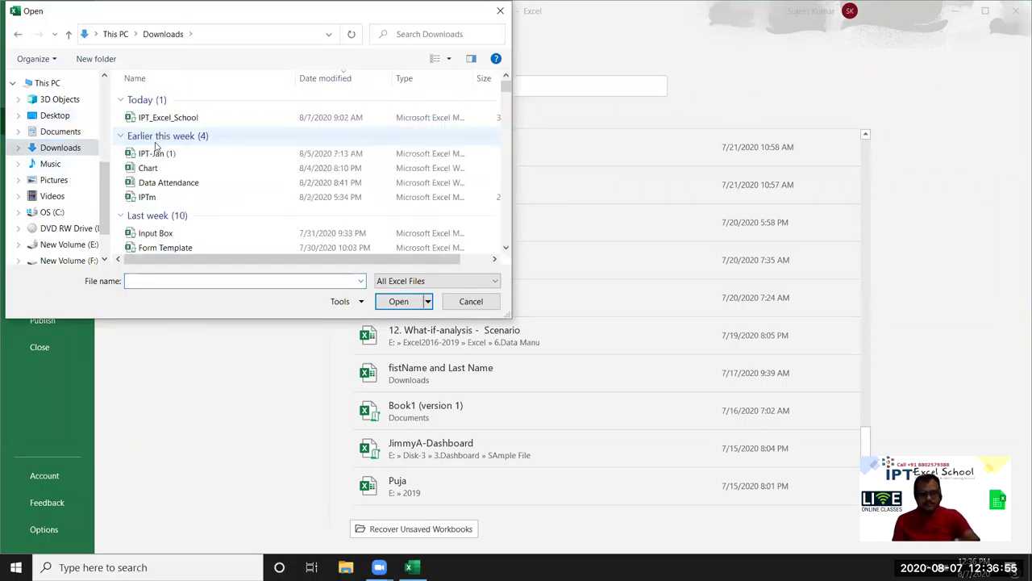
text(in)
scroll(214, 210, down, 5)
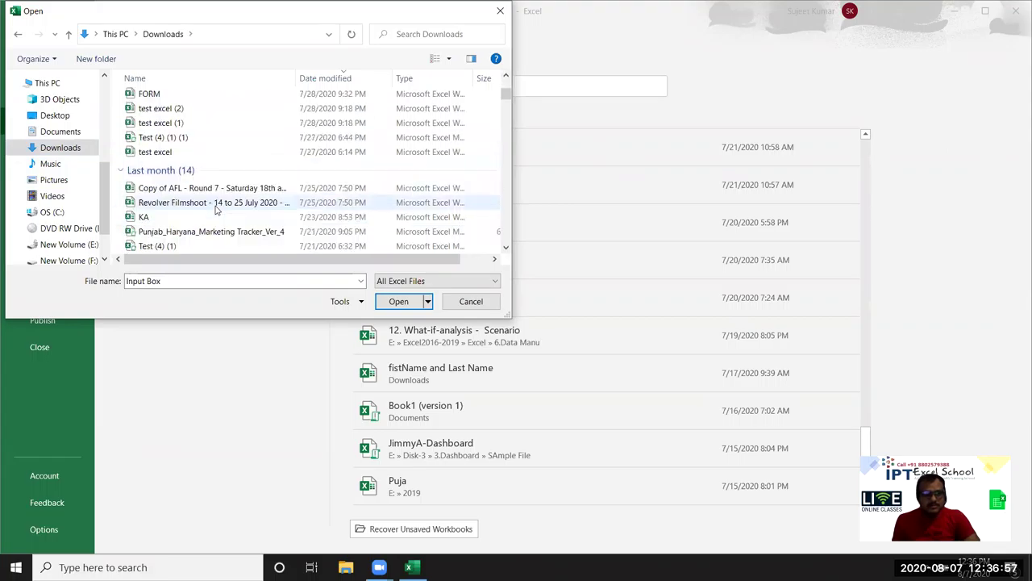
key(i)
key(i)
key(i)
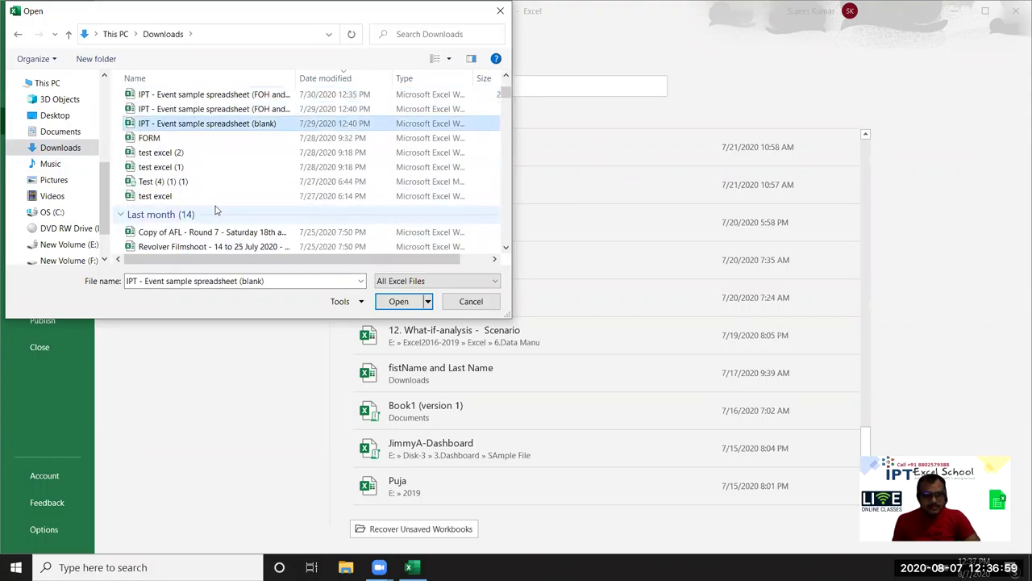
key(i)
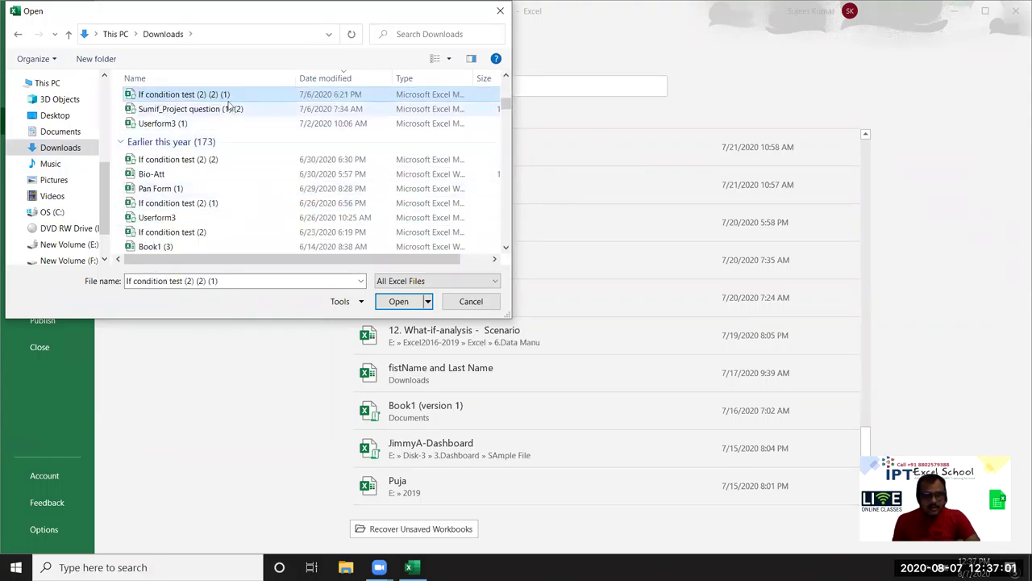
click(392, 302)
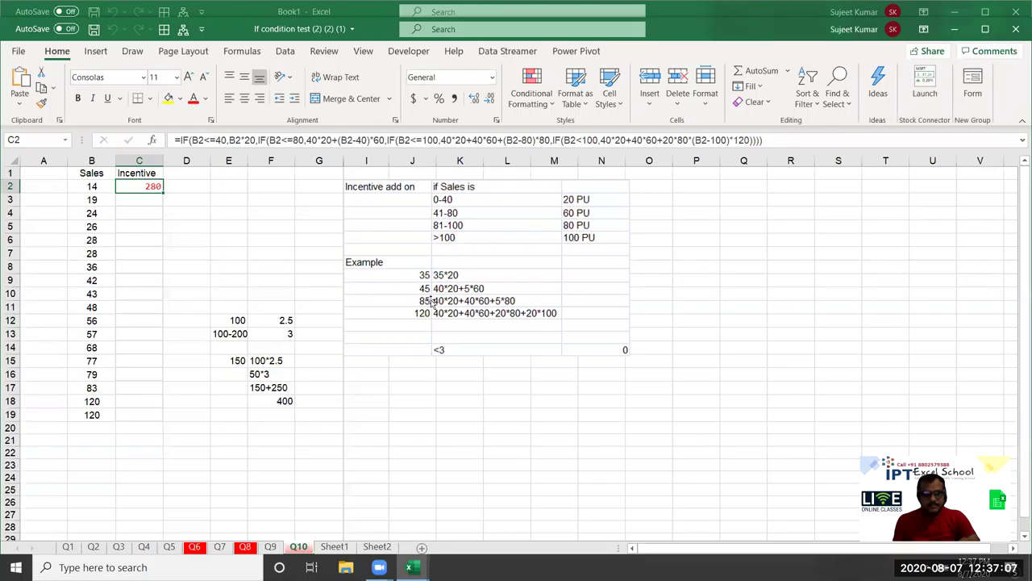
Clear the side calculations in columns D:G on sheet Q10
click(132, 438)
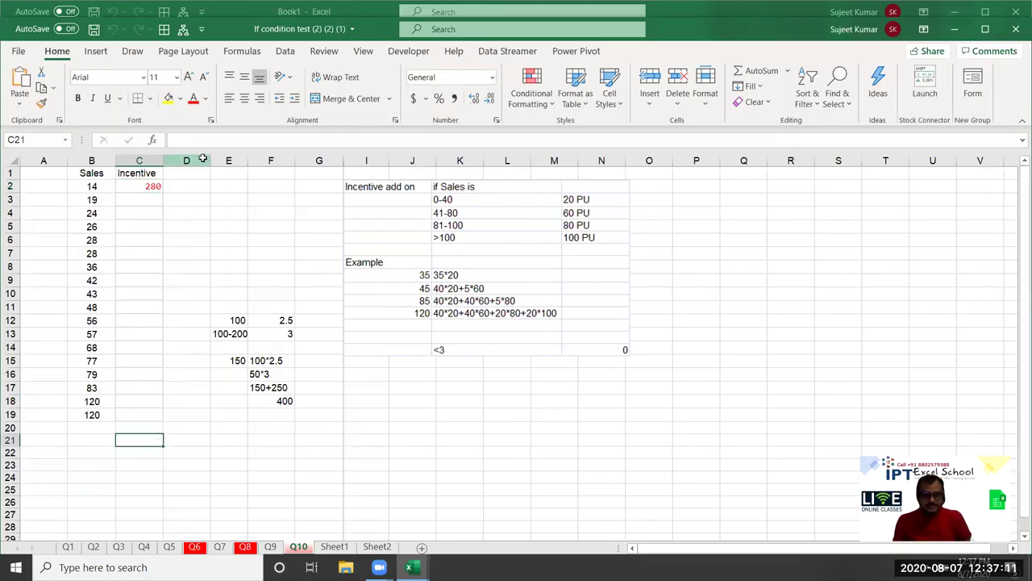
drag(202, 158, 333, 156)
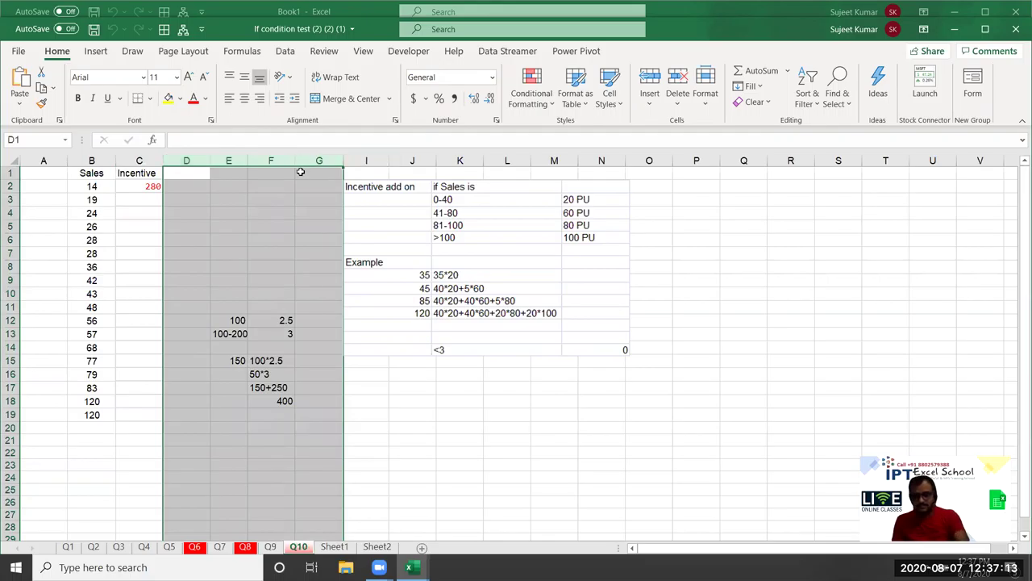
key(Delete)
On sheet Q1, clear the Comm and Commission results in C3:D13
click(67, 547)
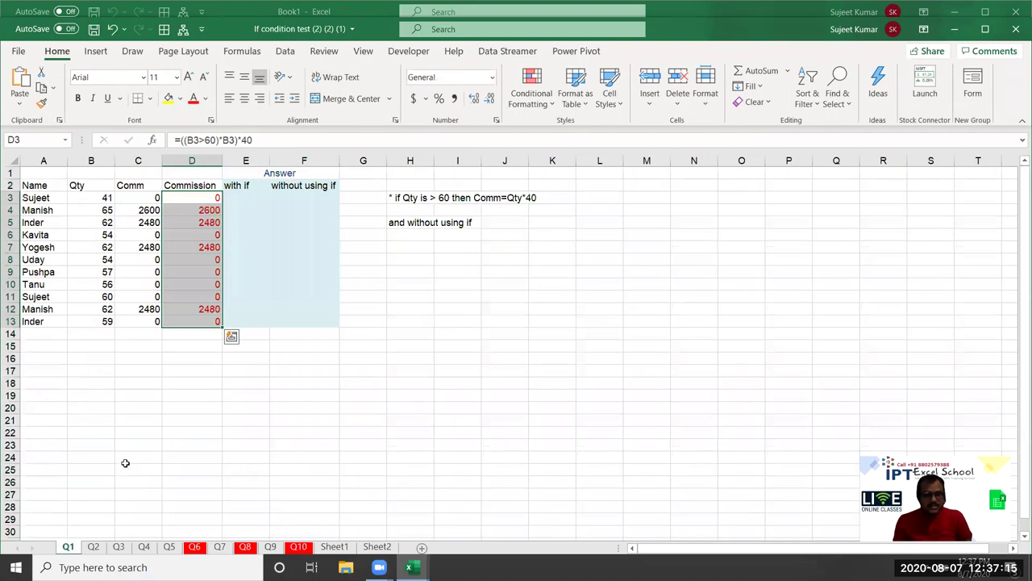
click(125, 464)
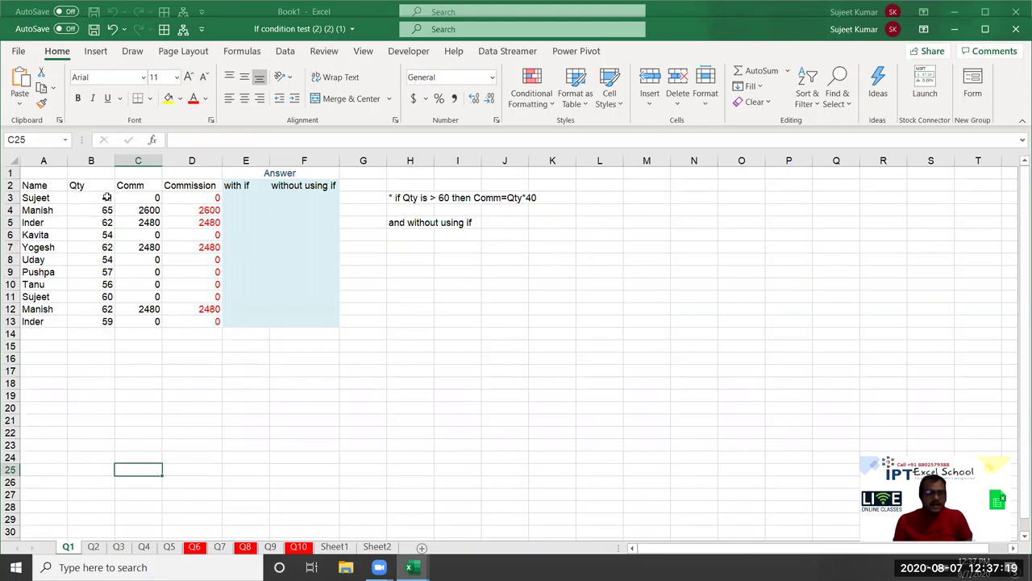
drag(135, 199, 198, 321)
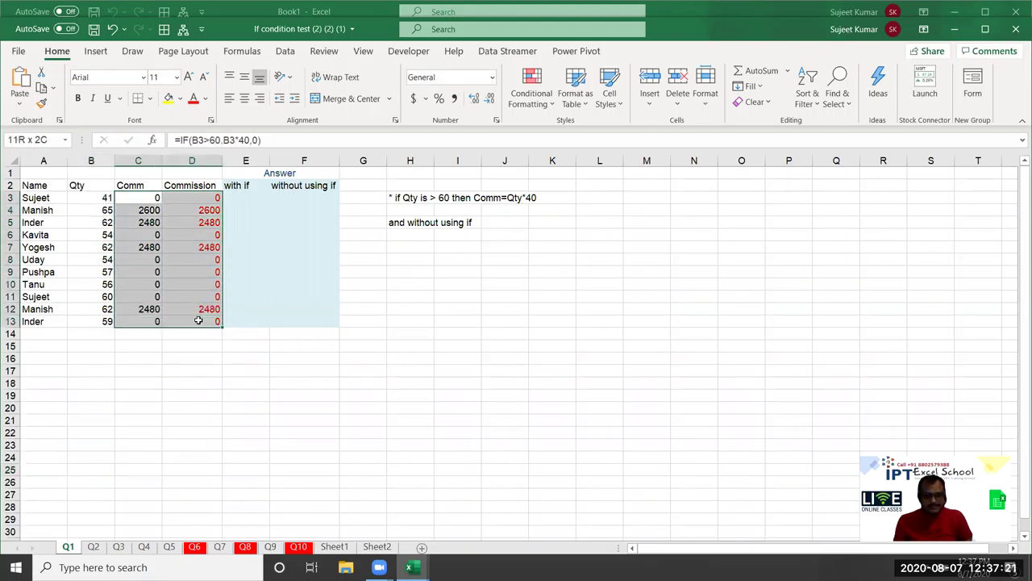
key(Delete)
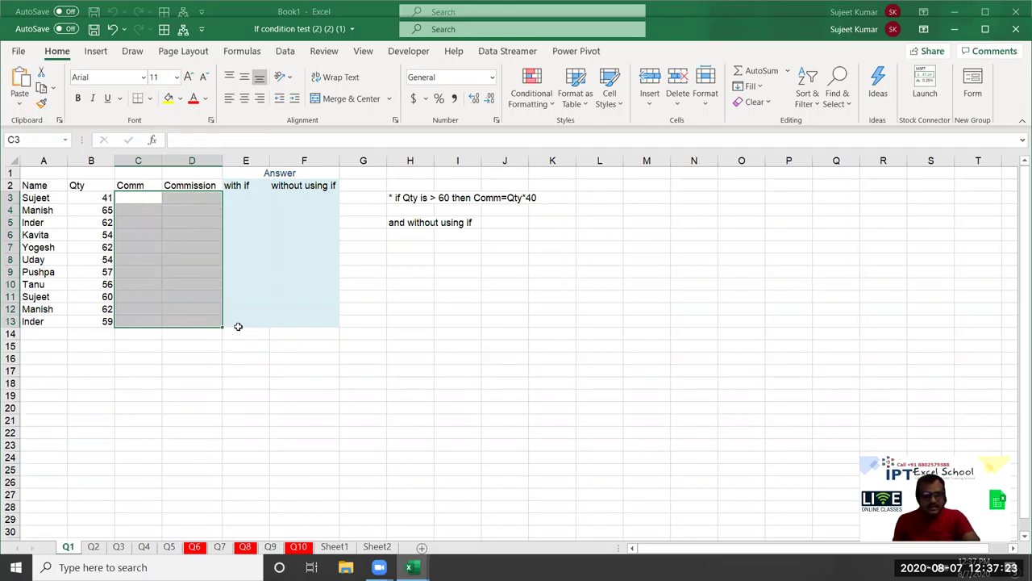
click(334, 333)
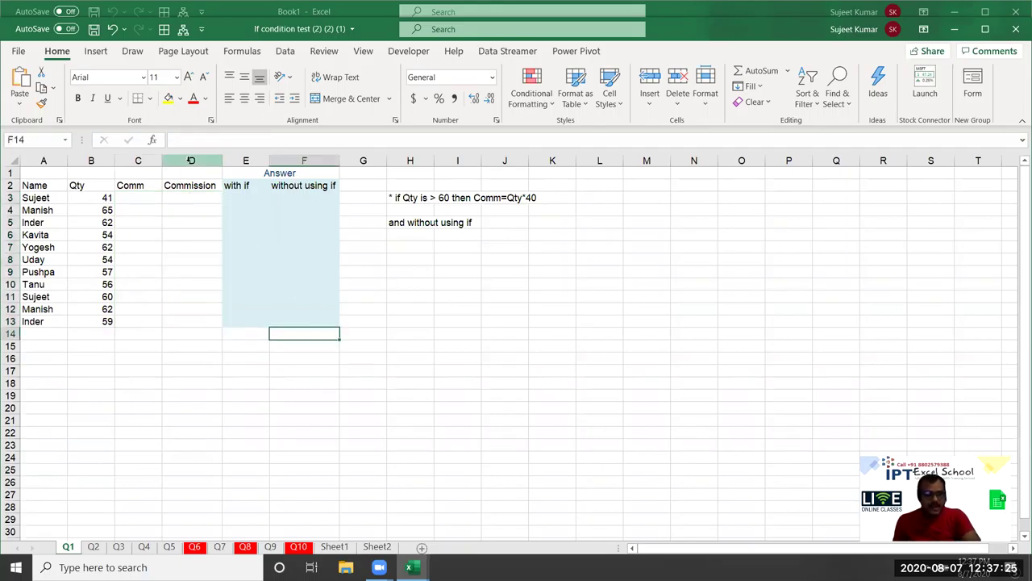
Review the Commission columns and Qty values, select C3, and show the Developer tab
drag(192, 161, 280, 150)
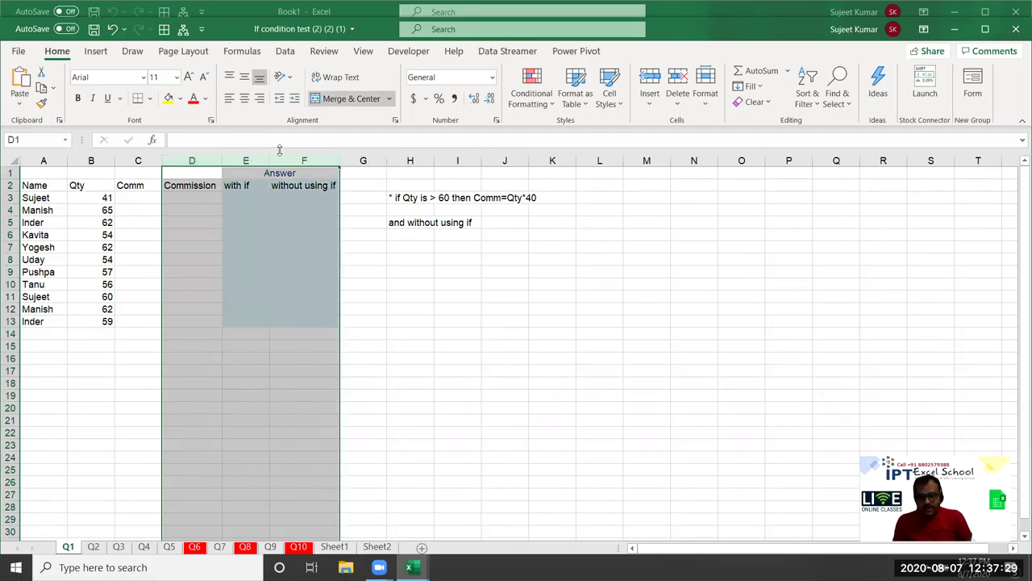
click(215, 232)
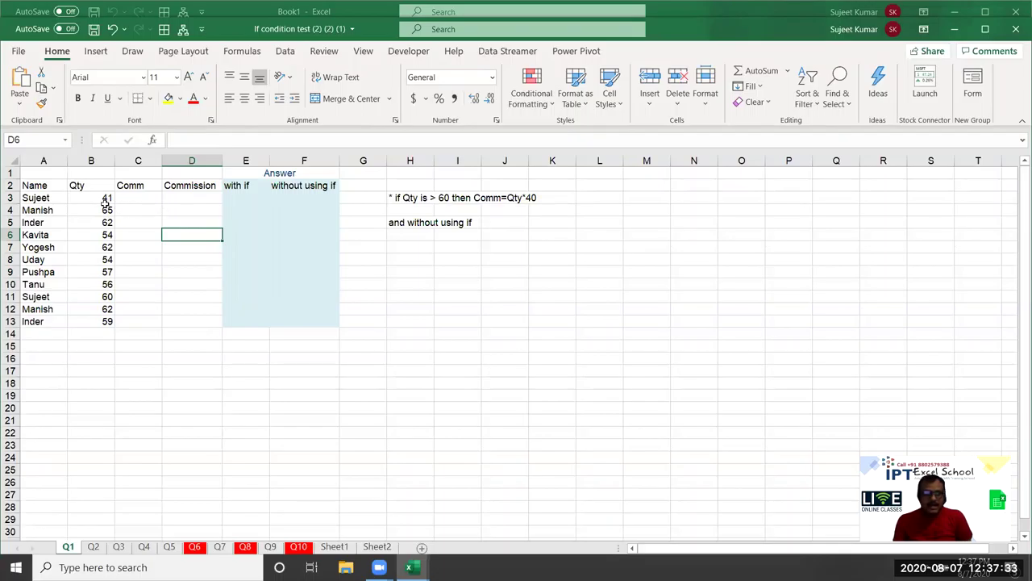
drag(106, 208, 105, 237)
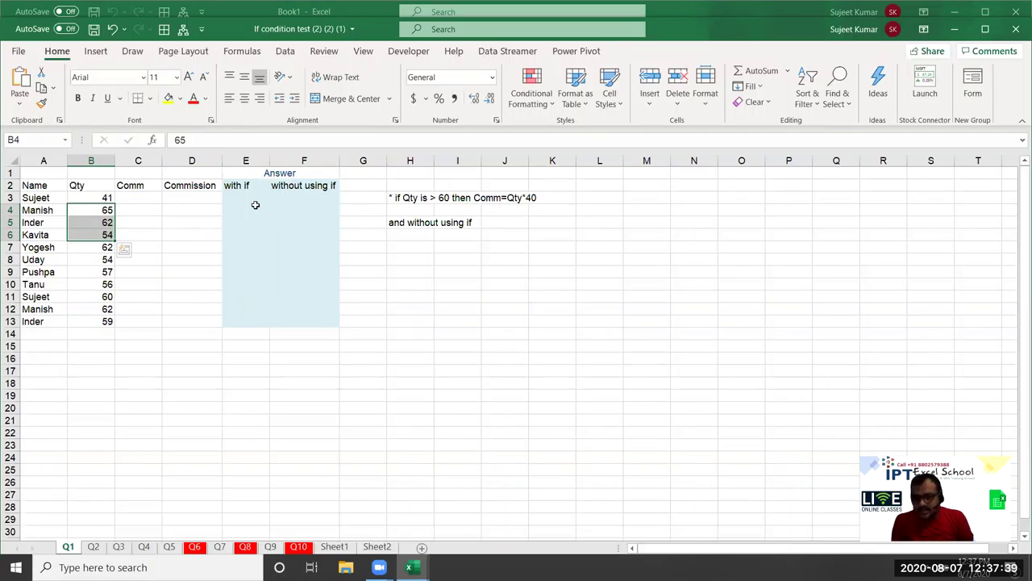
click(149, 196)
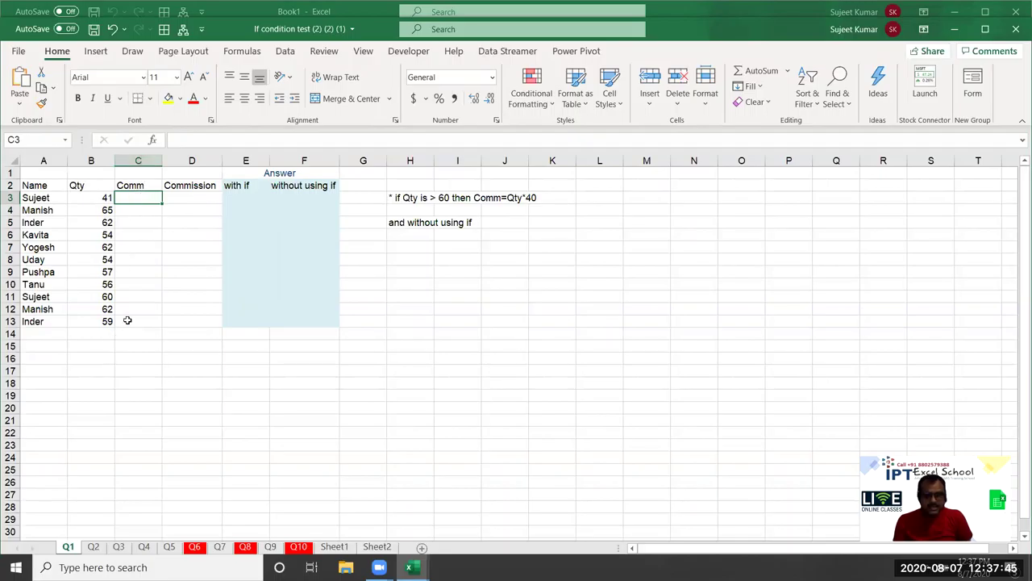
double_click(710, 25)
Open the VBA editor and delete all existing code in Module1
click(408, 33)
click(19, 74)
scroll(353, 318, down, 1)
scroll(347, 320, up, 1)
click(304, 230)
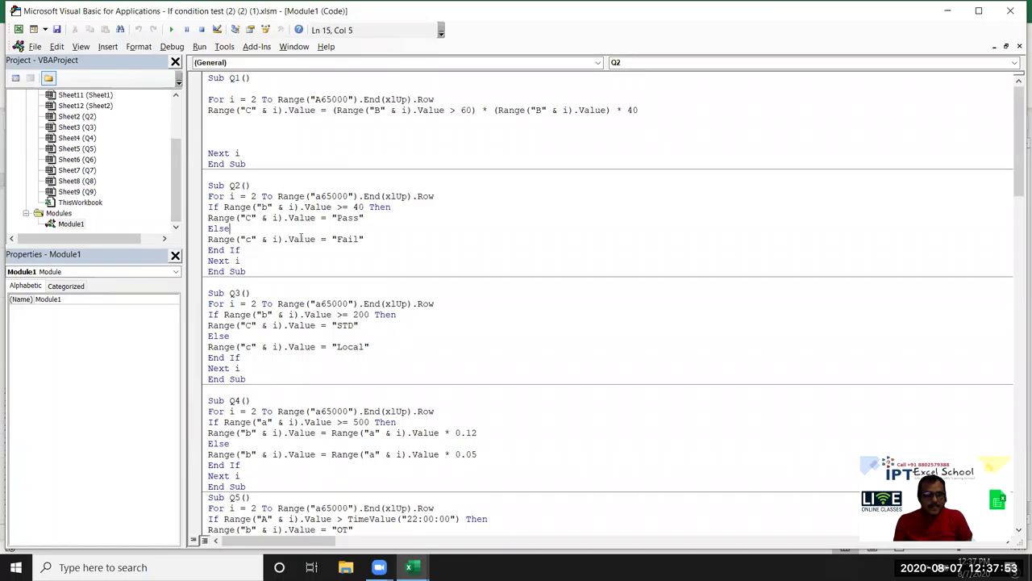
click(290, 138)
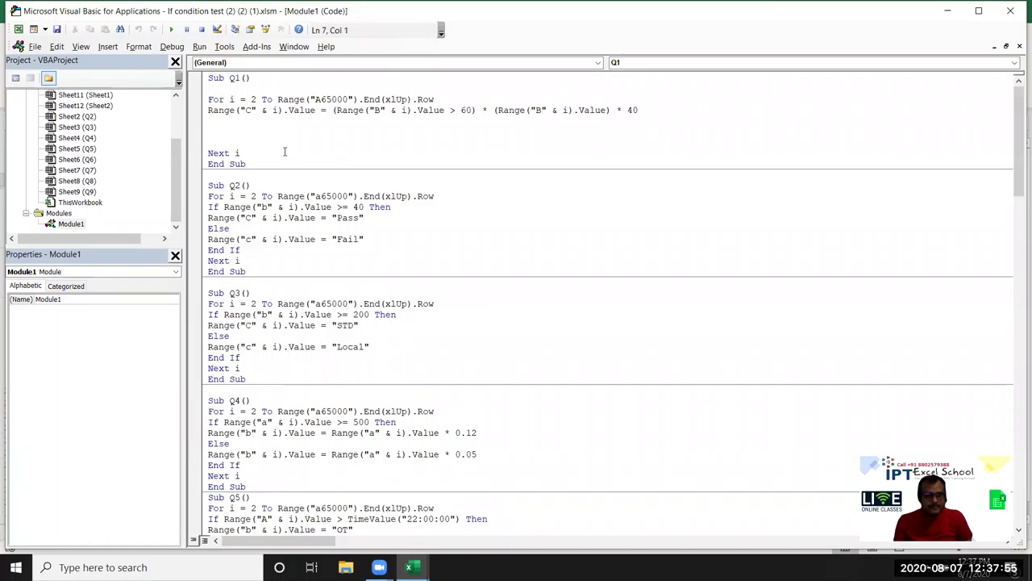
key(ctrl+a)
key(Delete)
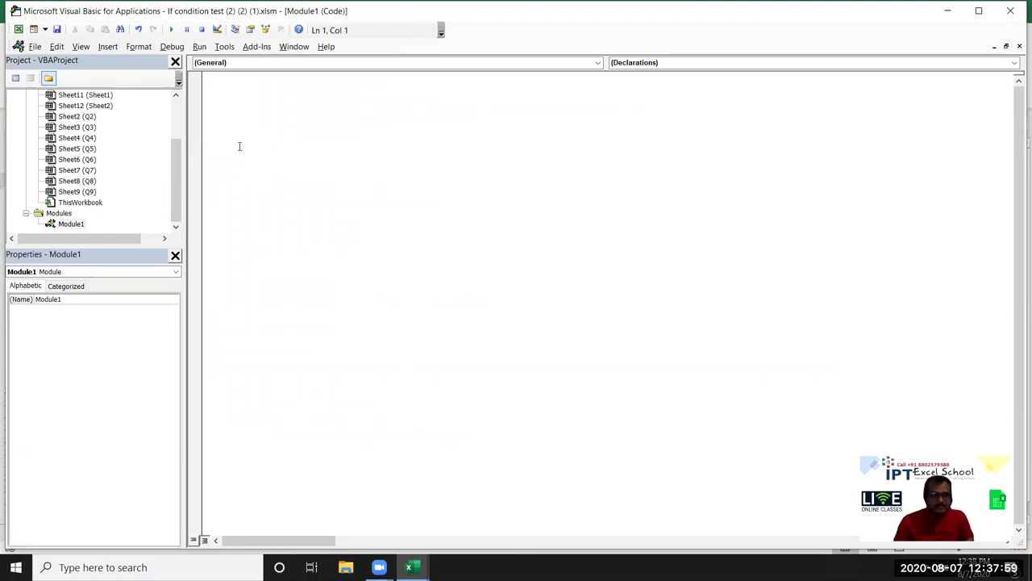
drag(173, 186, 201, 142)
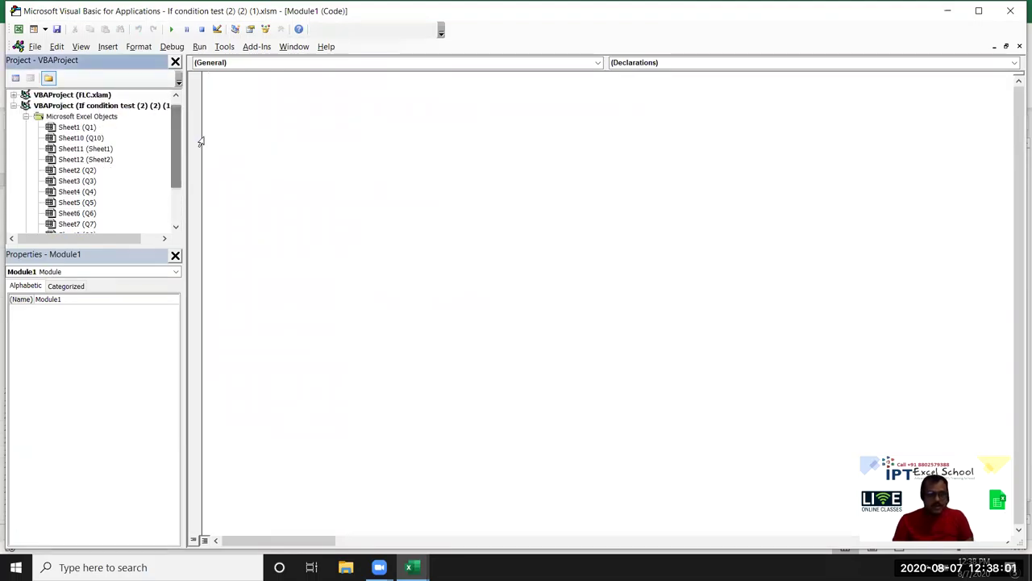
click(223, 107)
Create the empty Sub if_1() procedure in Module1
text(sub if)
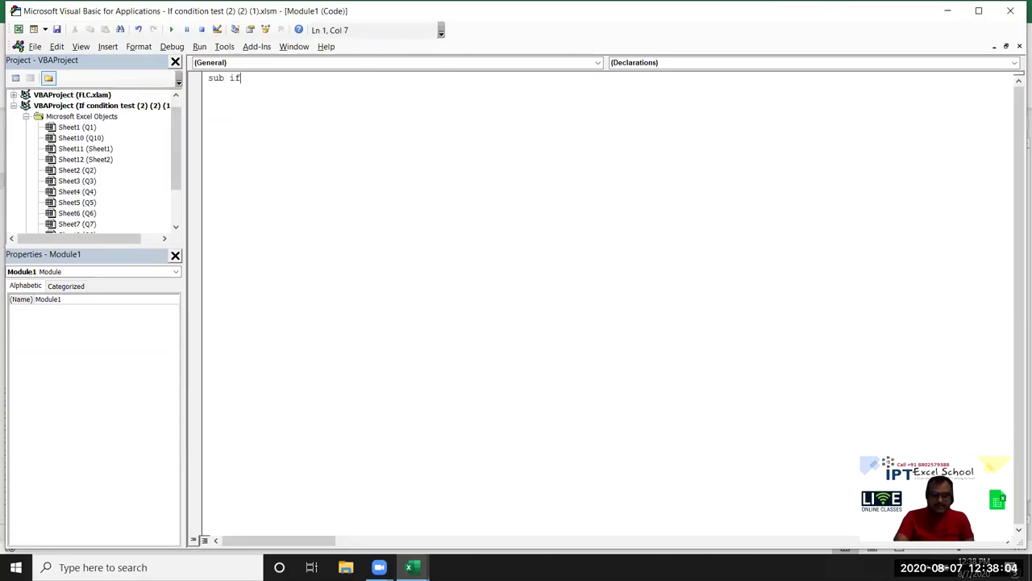
key(Return)
key(Return)
key(Right)
text(()
key(BackSpace)
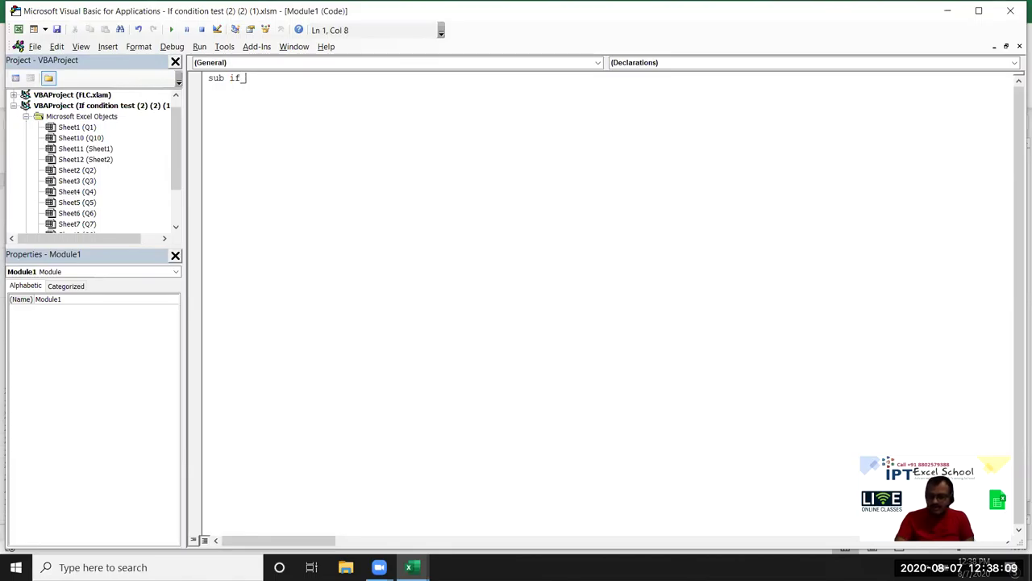
key(Return)
key(Return)
key(Return)
key(Return)
text(for i = 2 to)
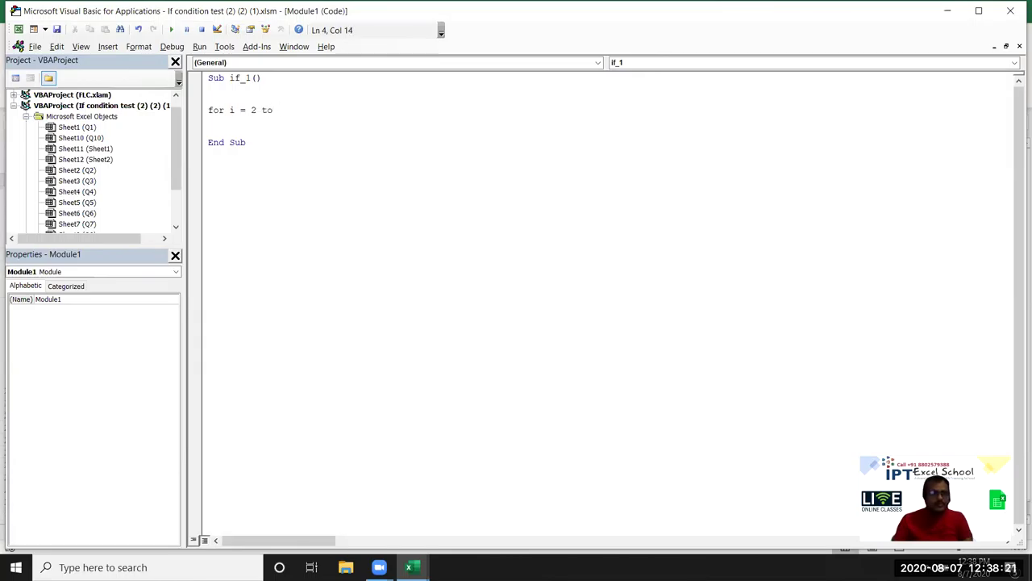
key(alt+F11)
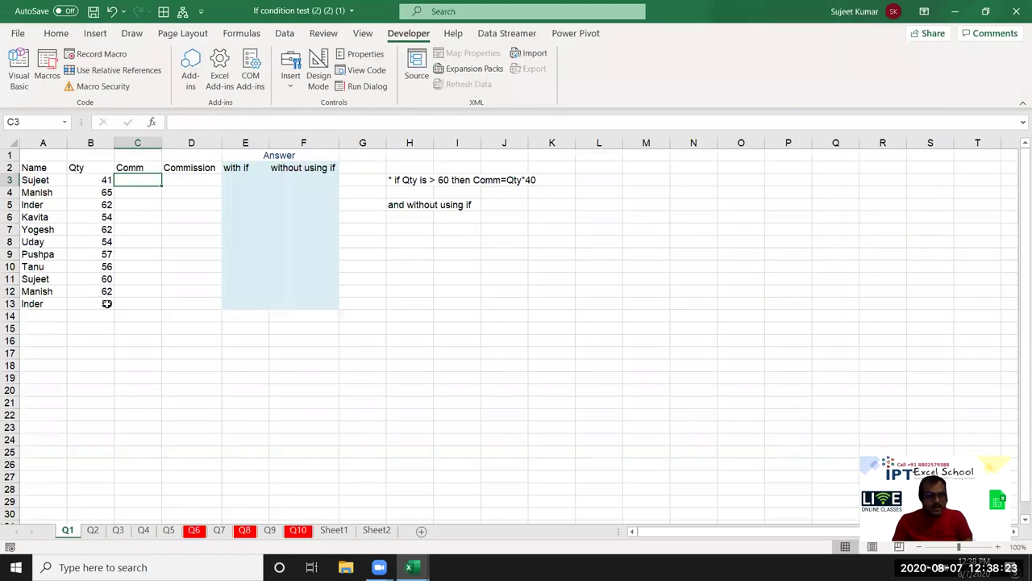
key(alt+F11)
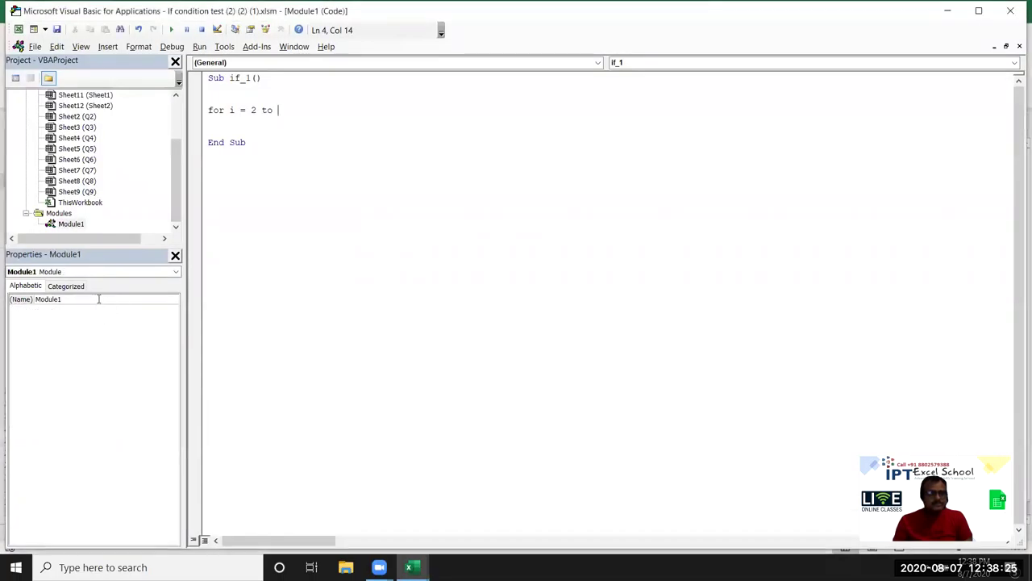
Add the For i = 3 To 13 … Next i loop, fixing the start value to 3
text(13)
key(Return)
key(Return)
key(Return)
text(next)
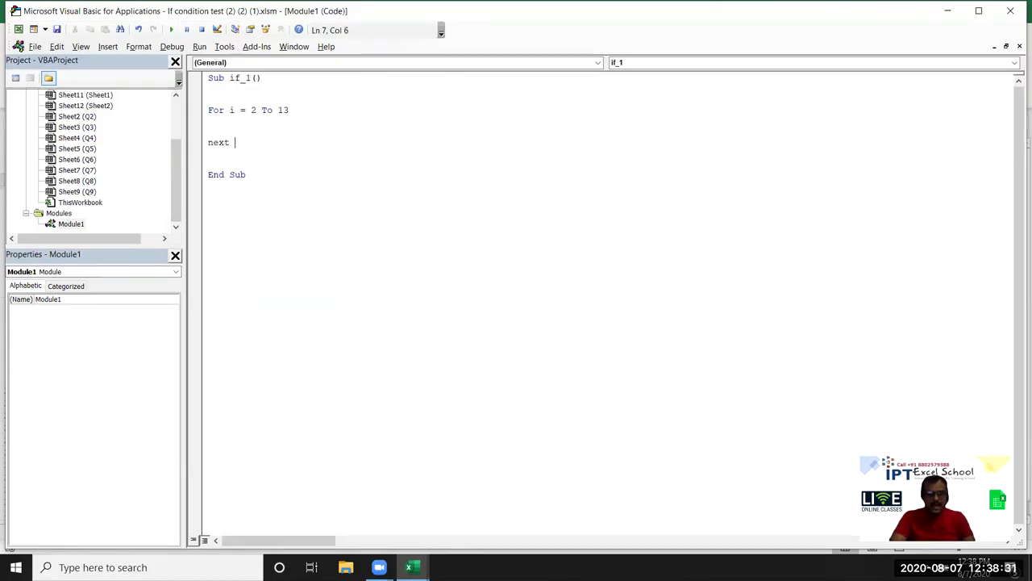
text(i)
key(Return)
key(Return)
text(if ra)
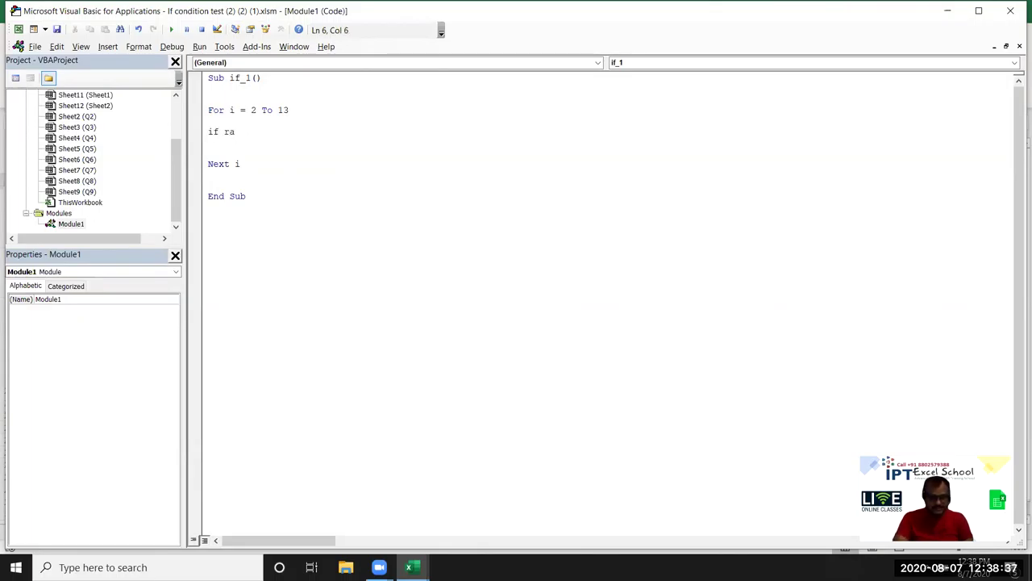
text(nge()
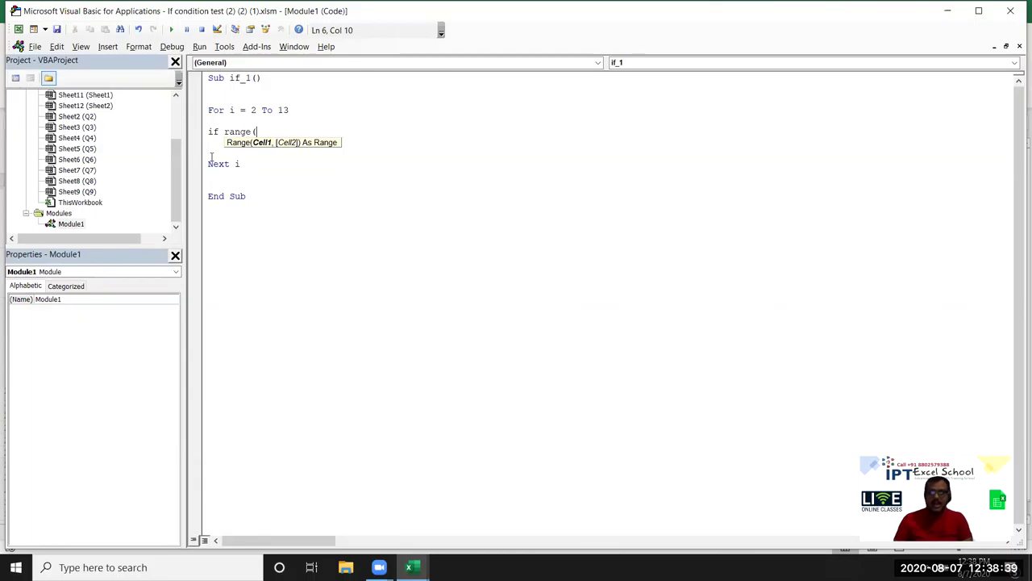
key(alt+F11)
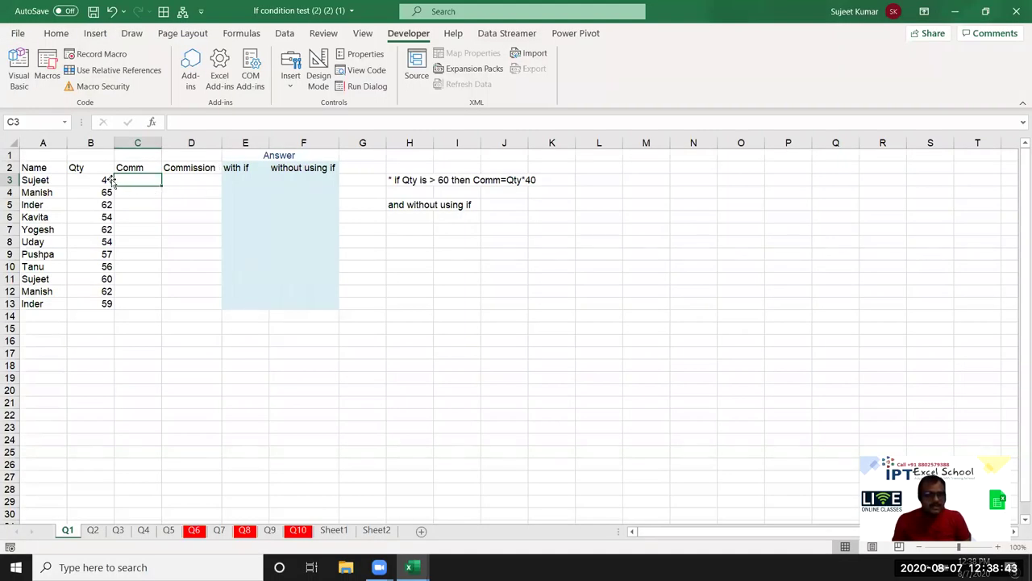
key(alt+F11)
click(255, 111)
key(Return)
key(BackSpace)
text(3)
Write the If line: when column B ≥ 60, set Range("C" & i) to B value * 40
click(279, 134)
text("B)
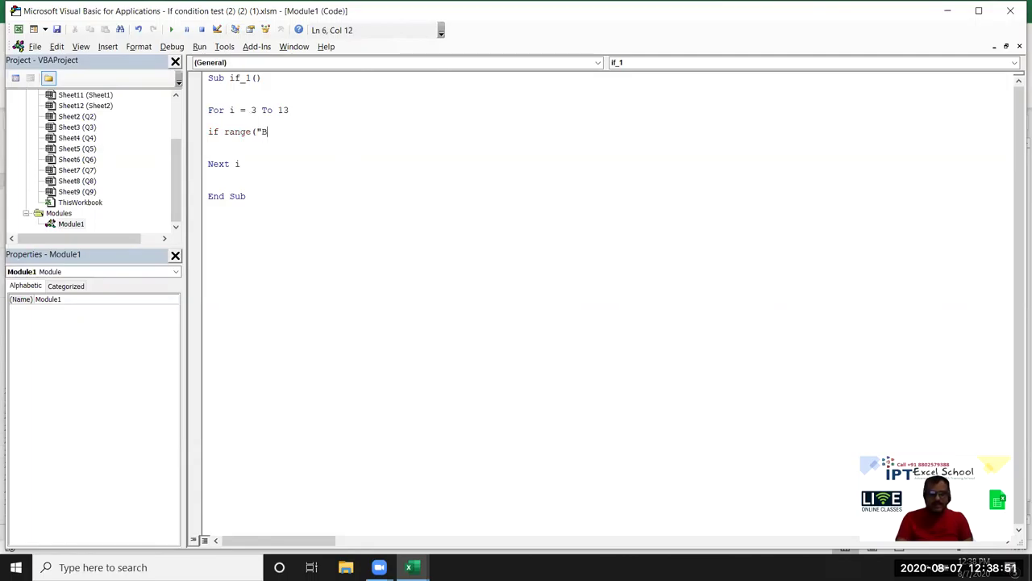
text(3" & i)
text(.v)
key(Down)
key(Tab)
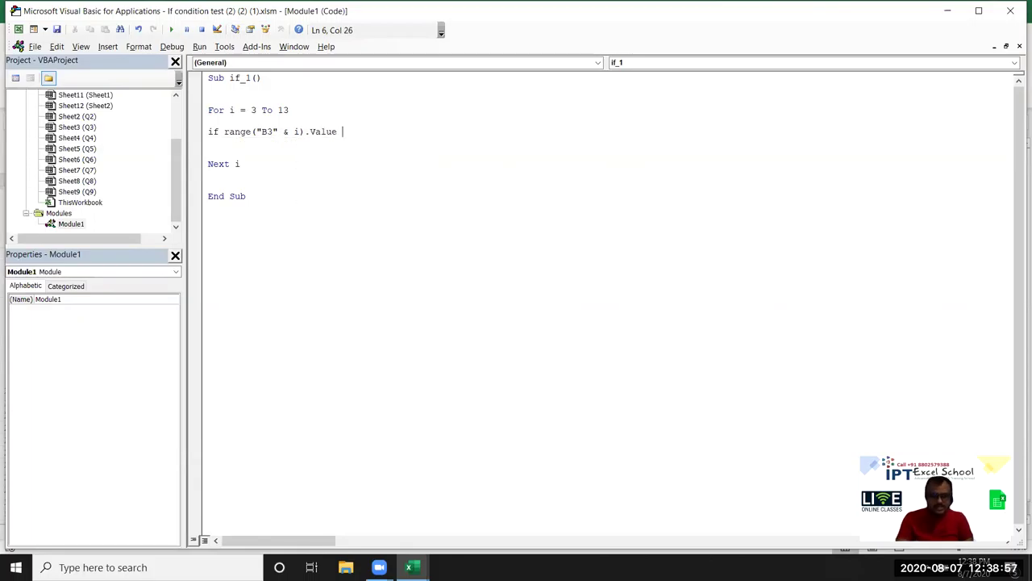
text(60 thenrange(")
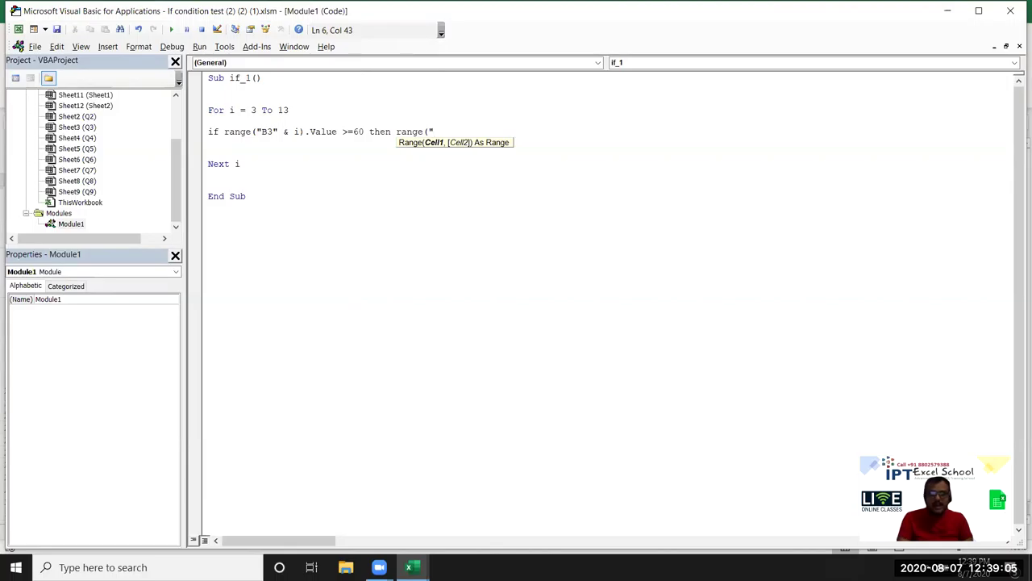
text(C" & i).Value)
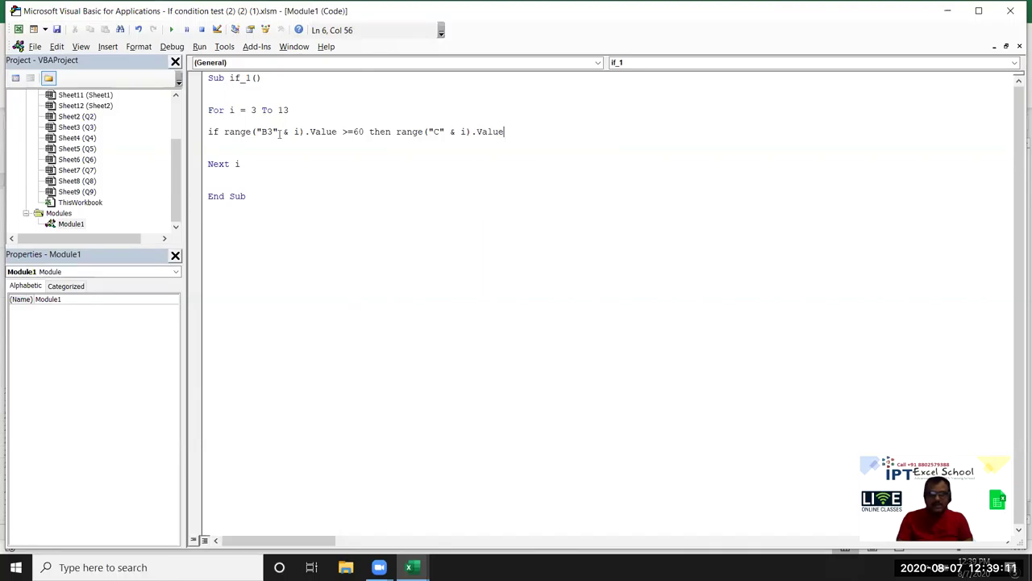
text( = range()
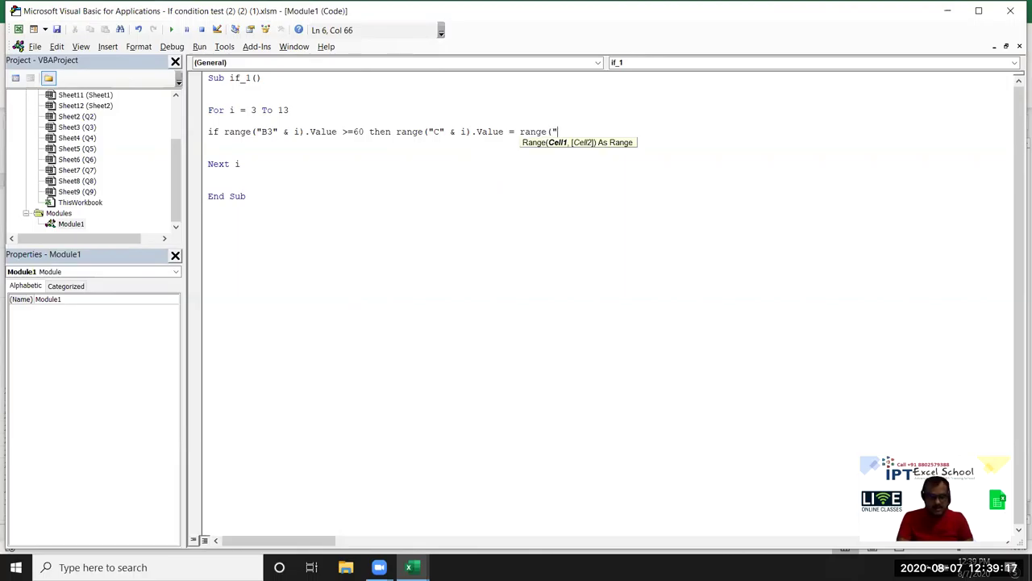
text(B3)
text().v)
key(Tab)
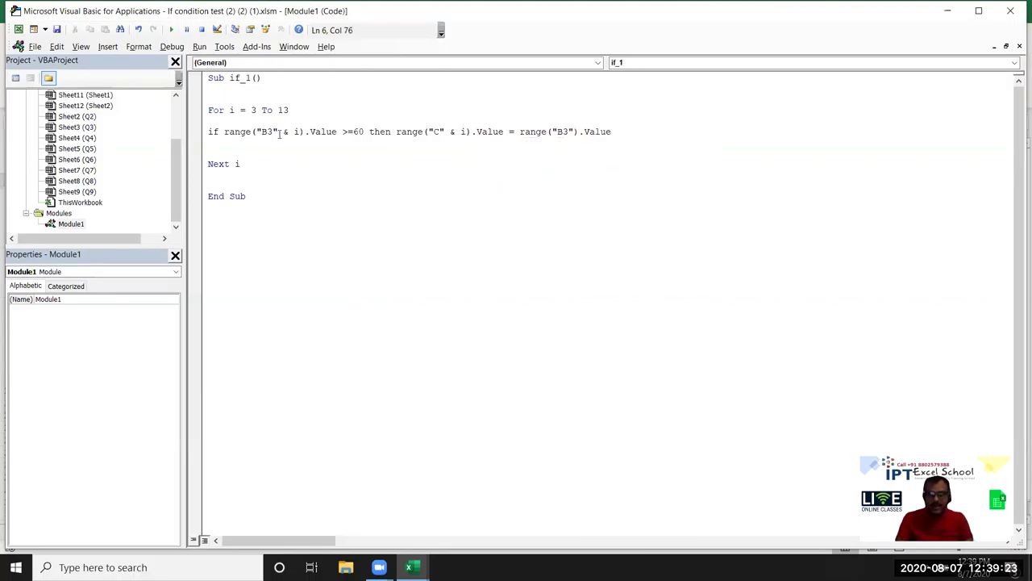
text(* 40)
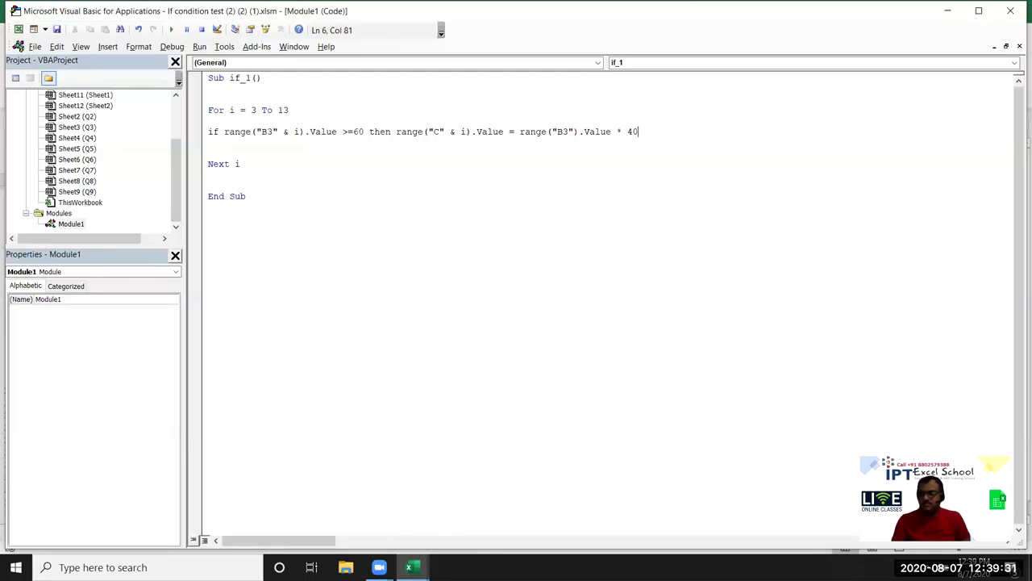
key(Return)
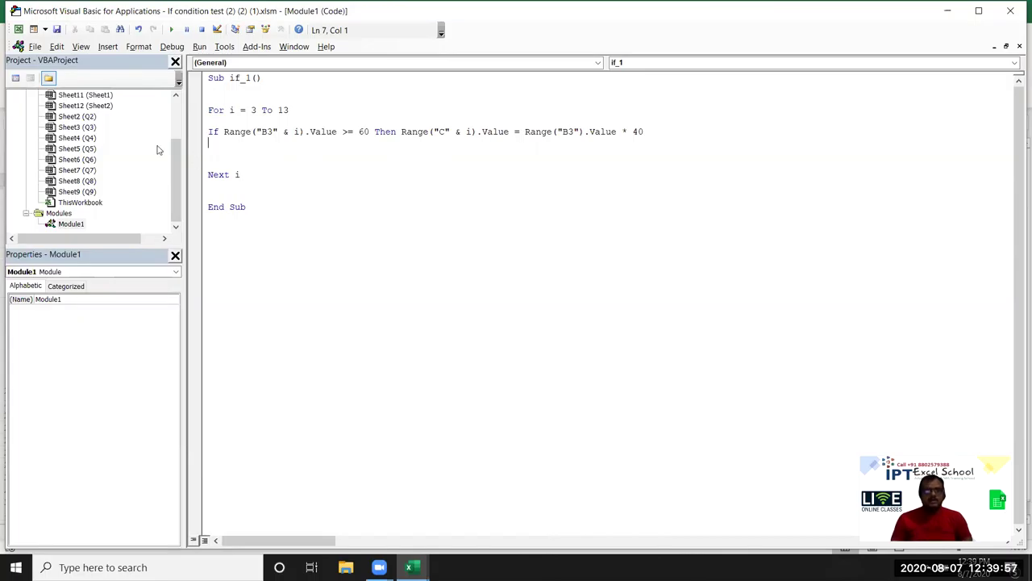
Replace the loop's end value 13 with Range("A65000").End(xlUp).Row
click(285, 120)
double_click(282, 111)
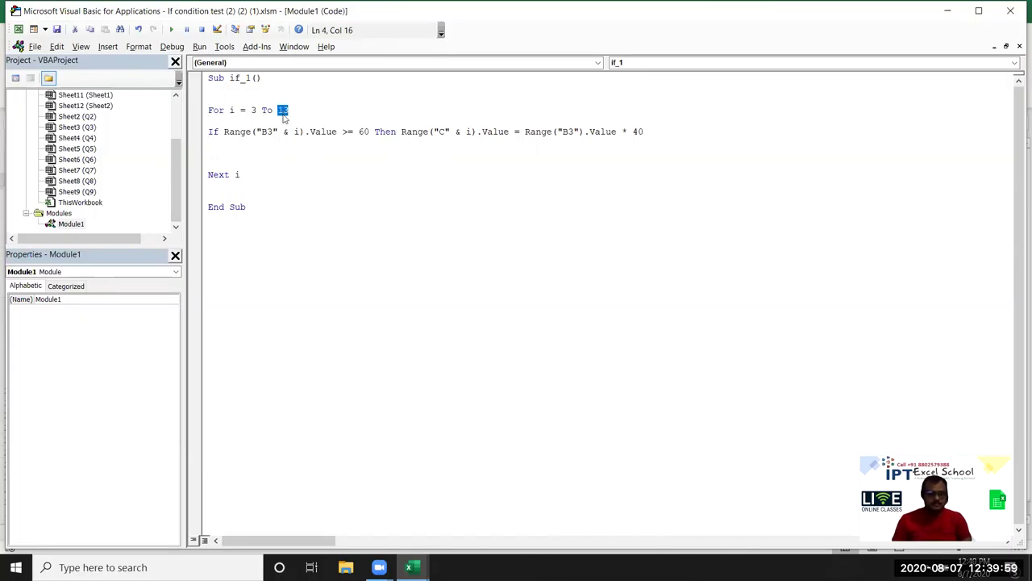
text(range)
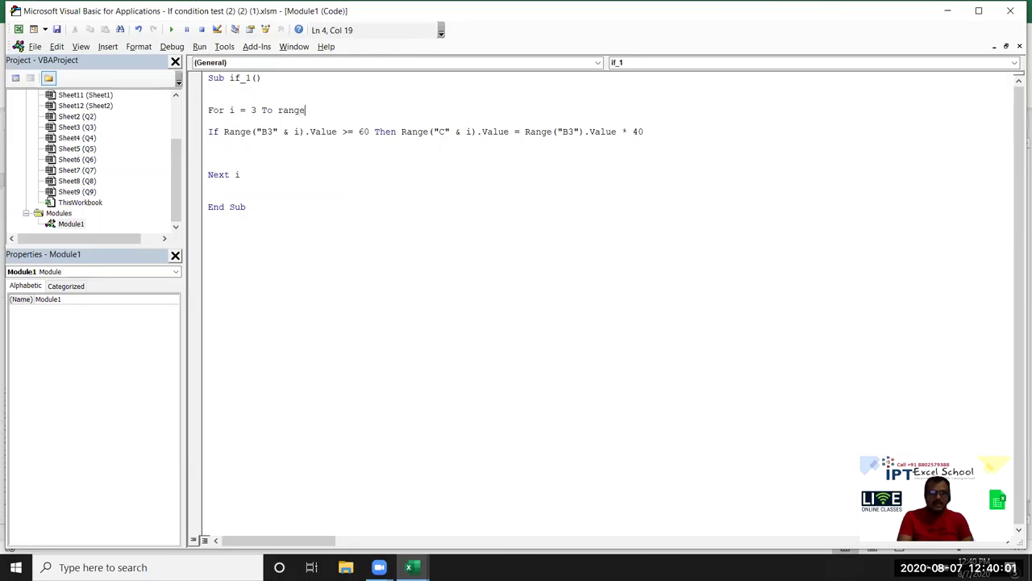
text(("A)
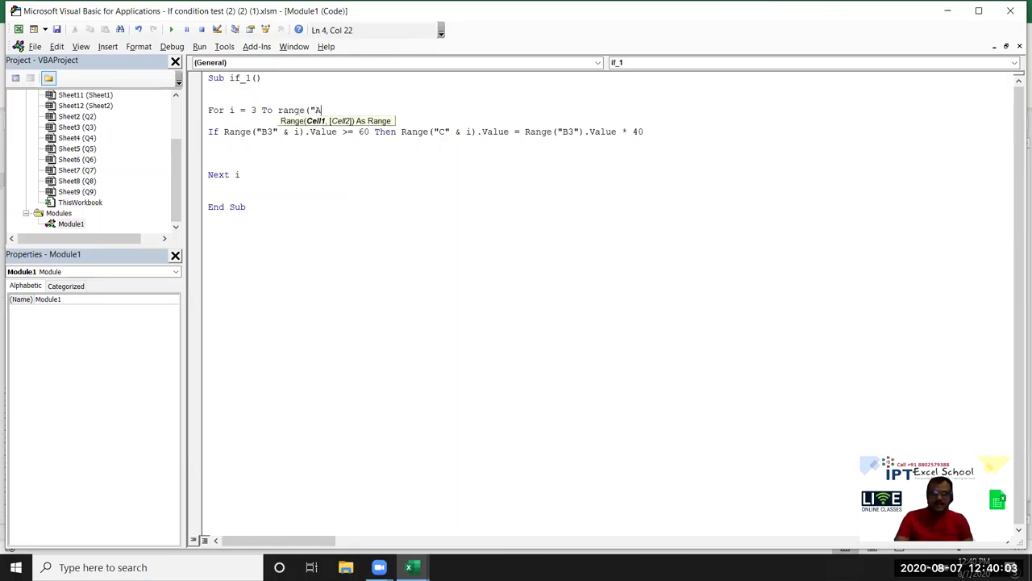
text(6500)
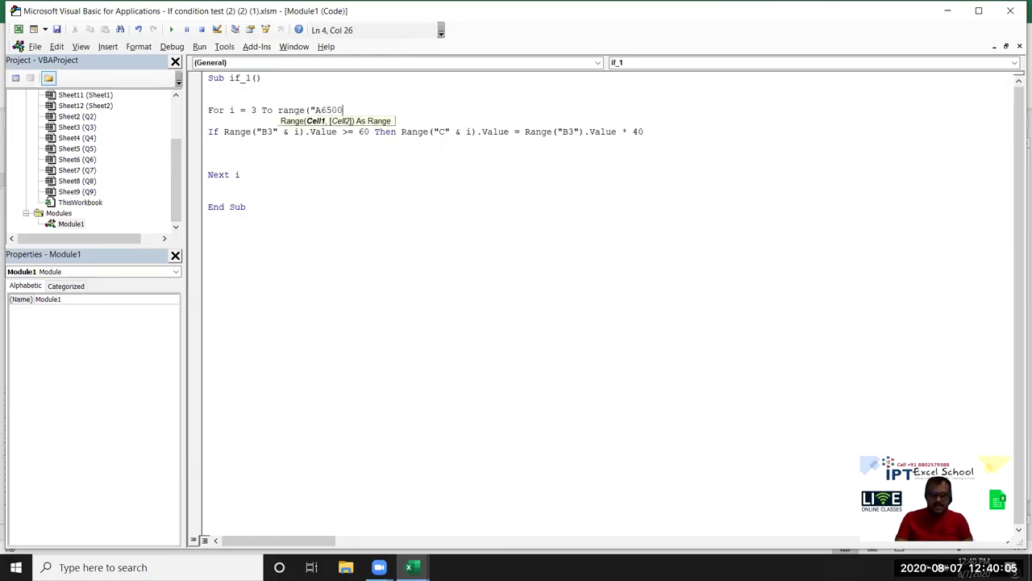
text(0").)
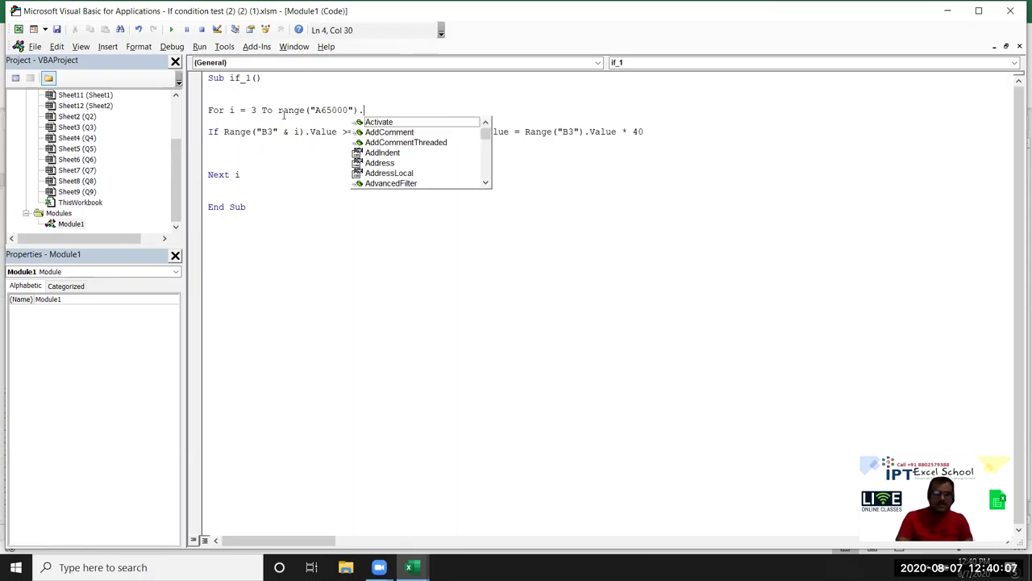
text(r)
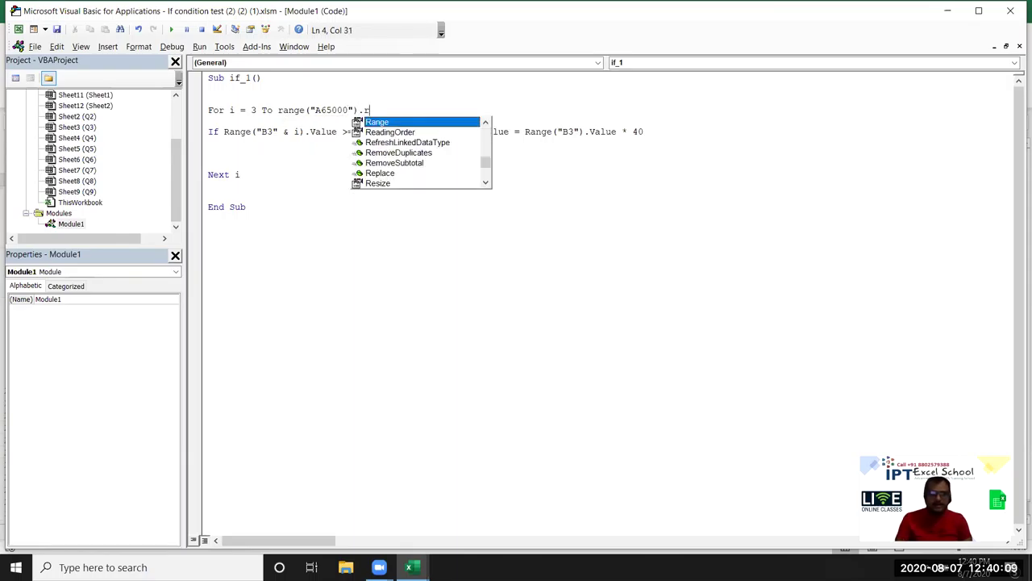
key(BackSpace)
text(e)
key(Tab)
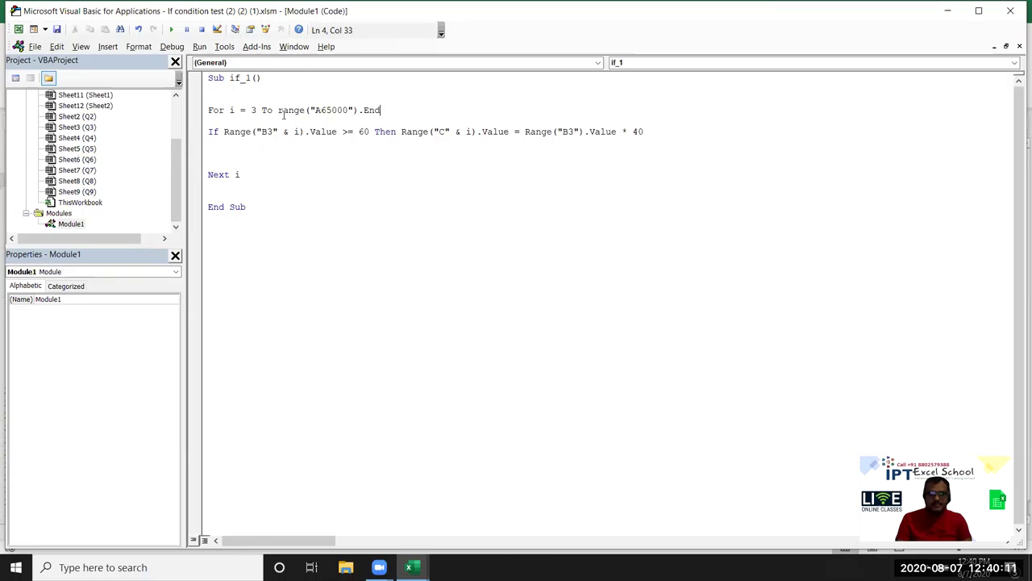
text(()
key(Down)
key(Down)
key(Down)
key(Down)
key(Tab)
text())
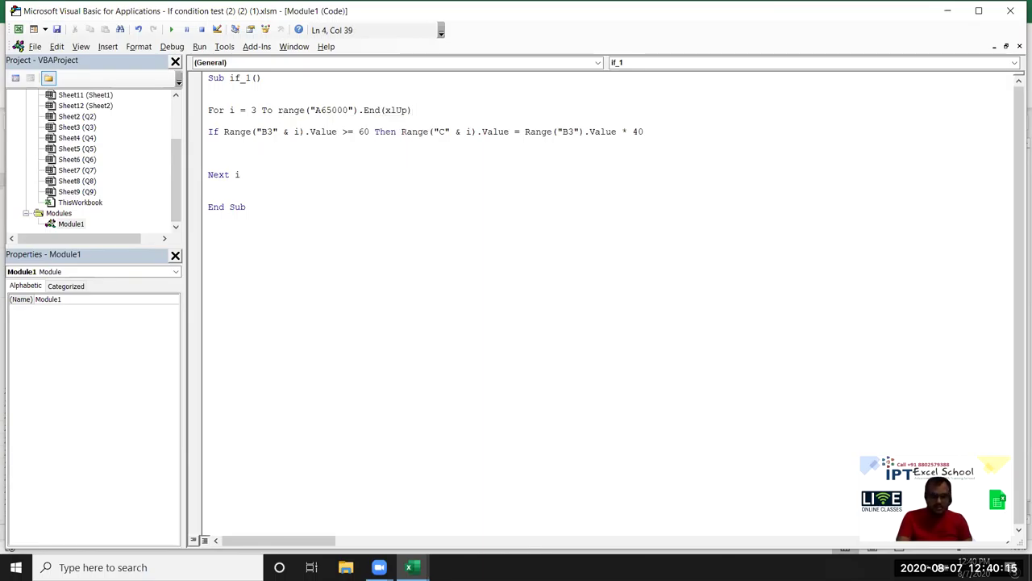
text(.row)
click(292, 169)
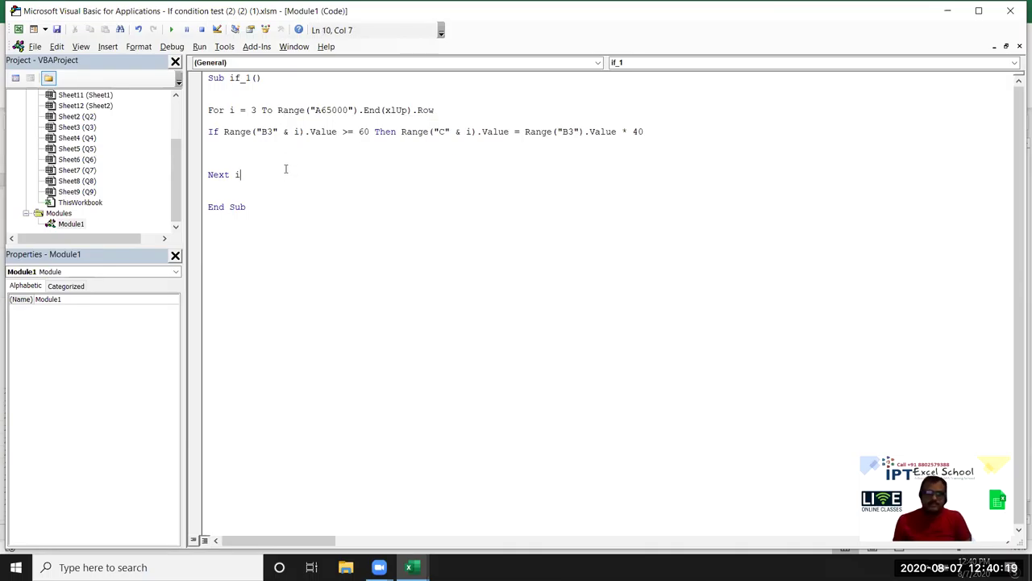
In the workbook, jump to cell A650000 via the Name Box
key(alt+F11)
click(32, 122)
text(a650000)
key(Return)
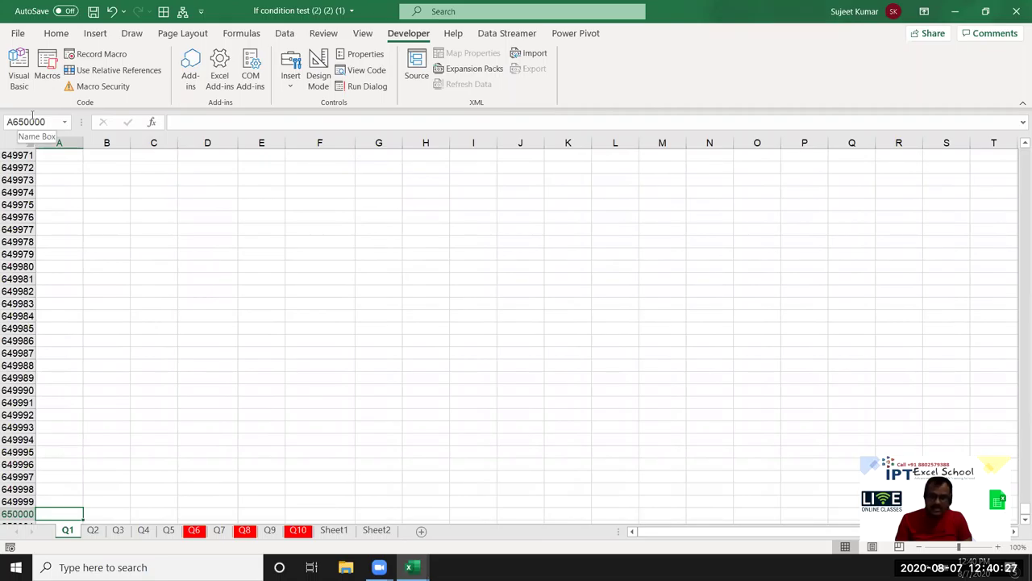
Return to the Qty data and compare the Comm column with the macro code
key(ctrl+Up)
scroll(32, 80, up, 1)
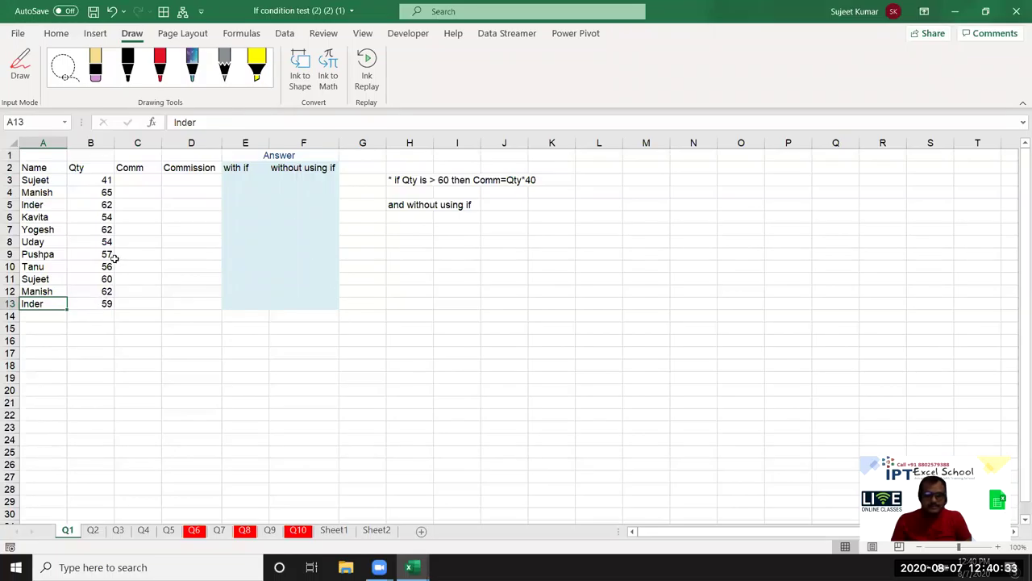
key(alt+F11)
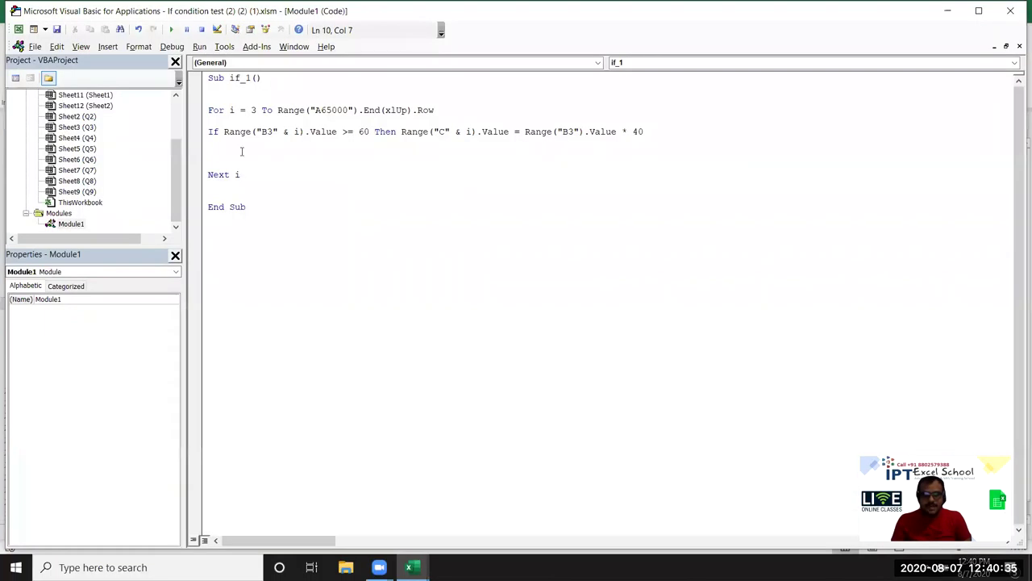
click(171, 30)
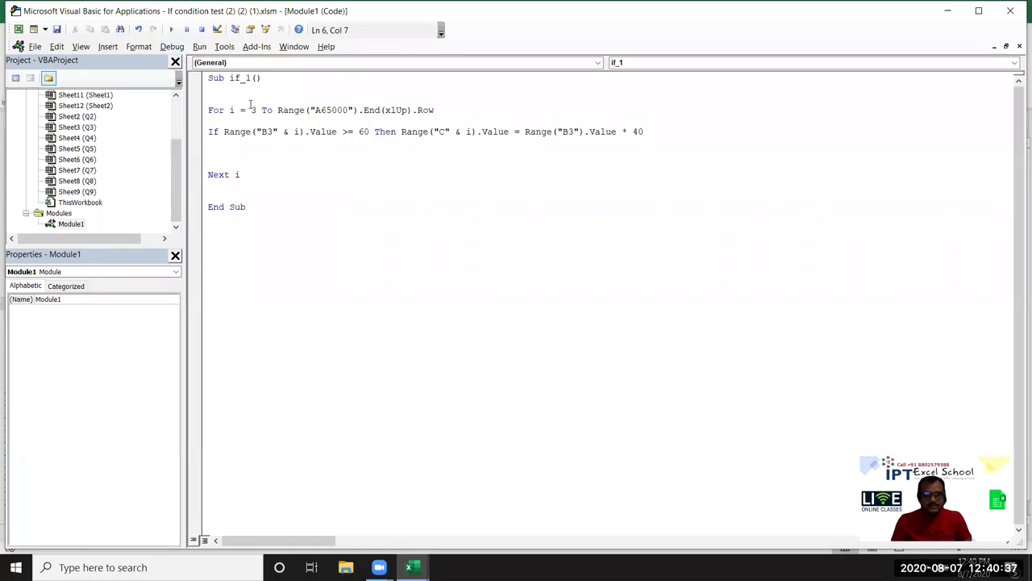
key(alt+F11)
click(135, 204)
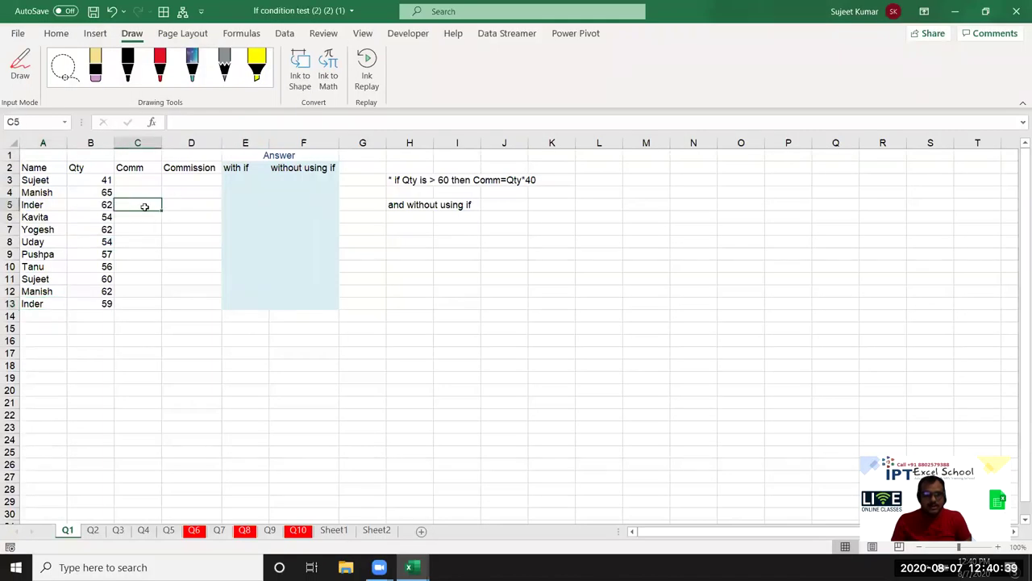
key(alt+F11)
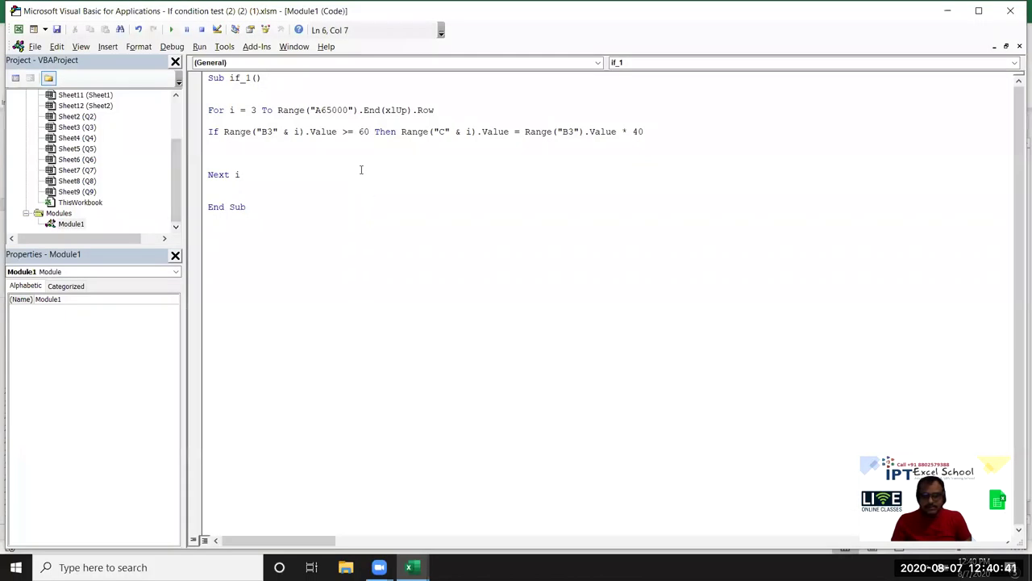
key(alt+F11)
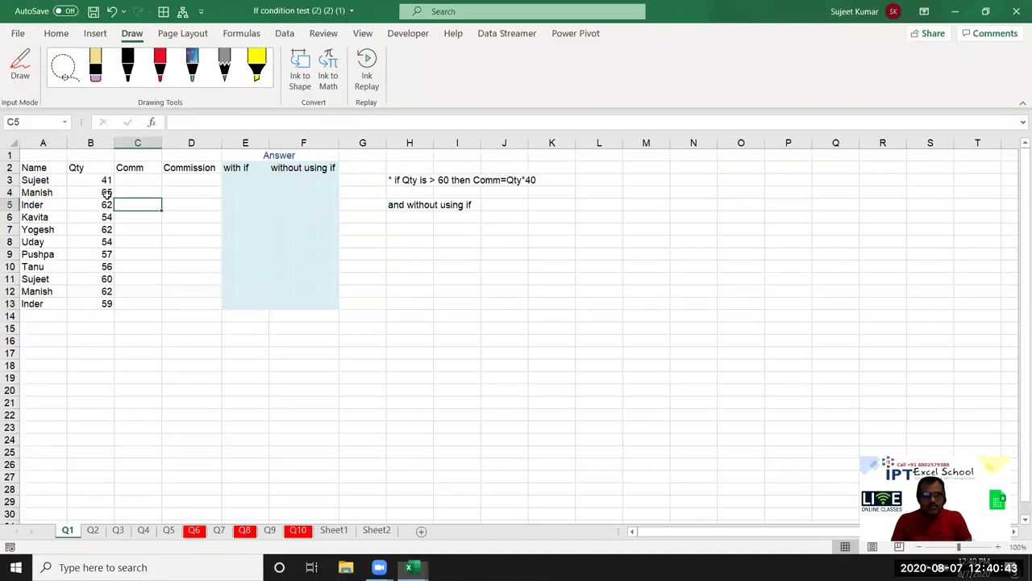
key(alt+F11)
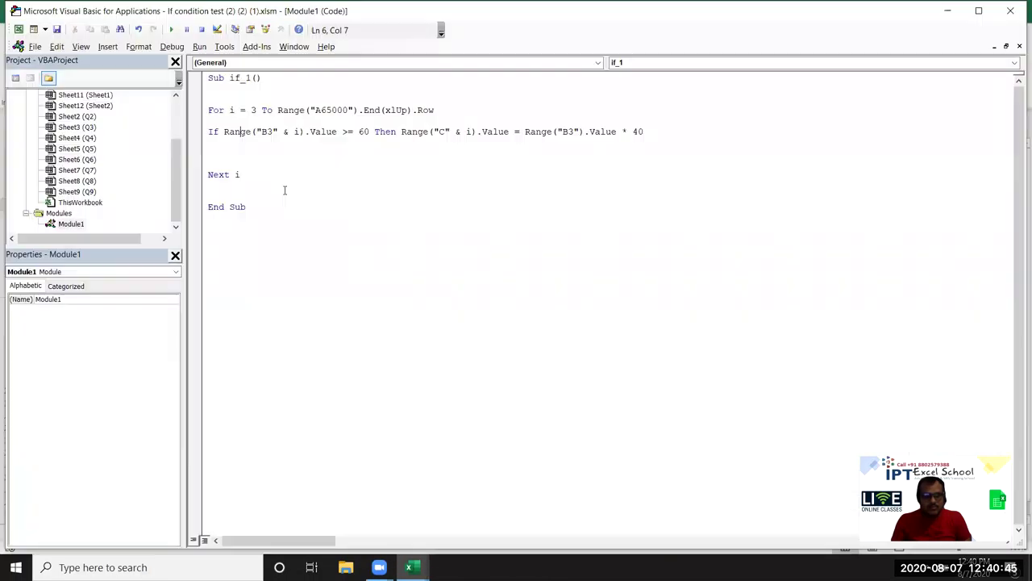
key(alt+F11)
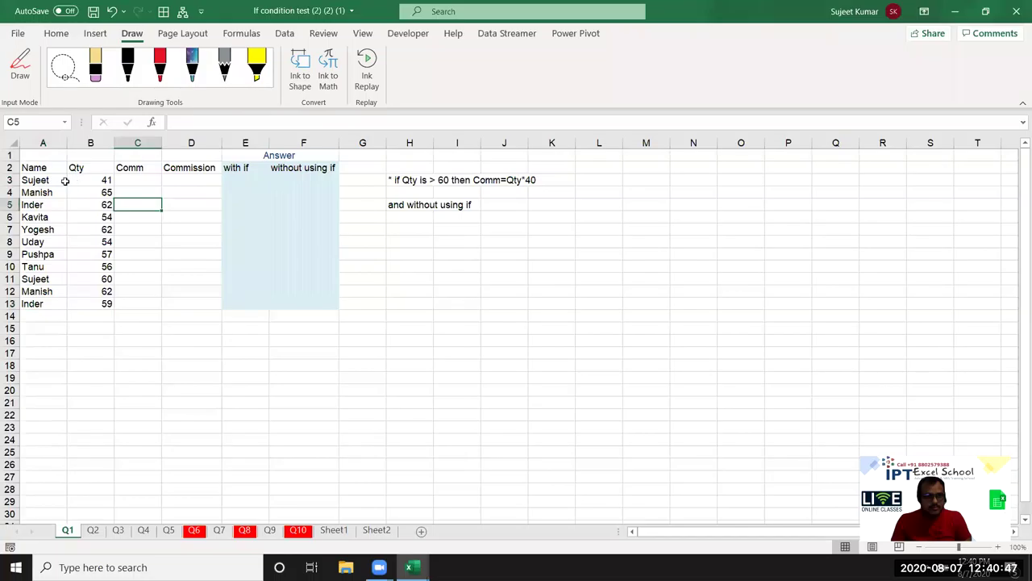
key(Up)
key(Up)
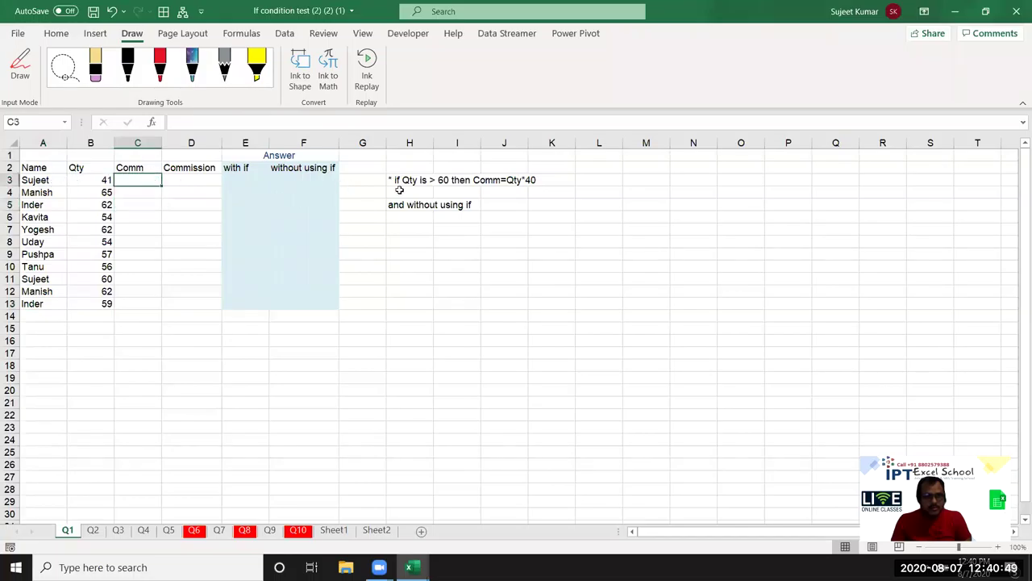
key(alt+F11)
Run the if_1 macro and check the still-empty Comm column
click(295, 121)
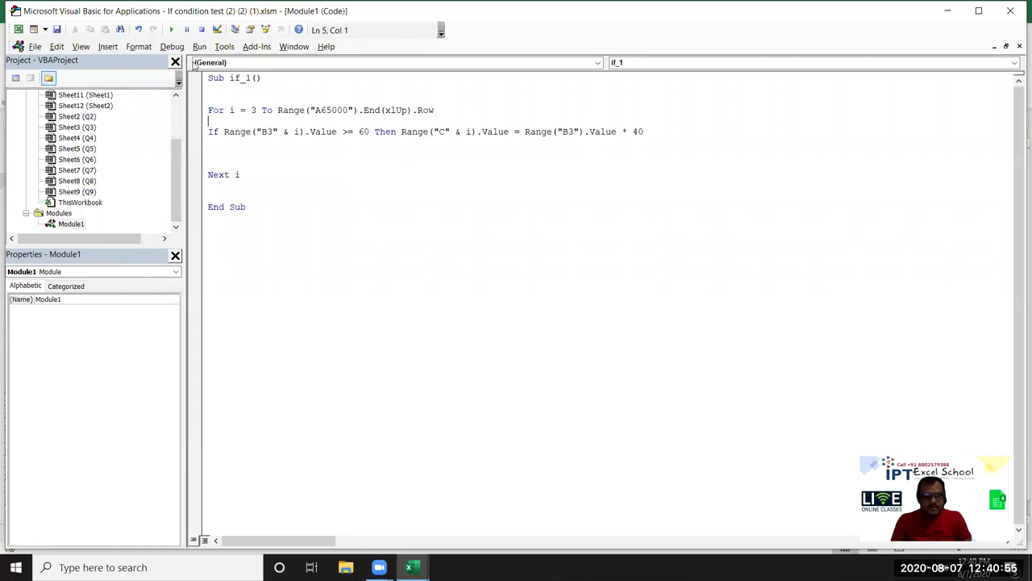
click(171, 29)
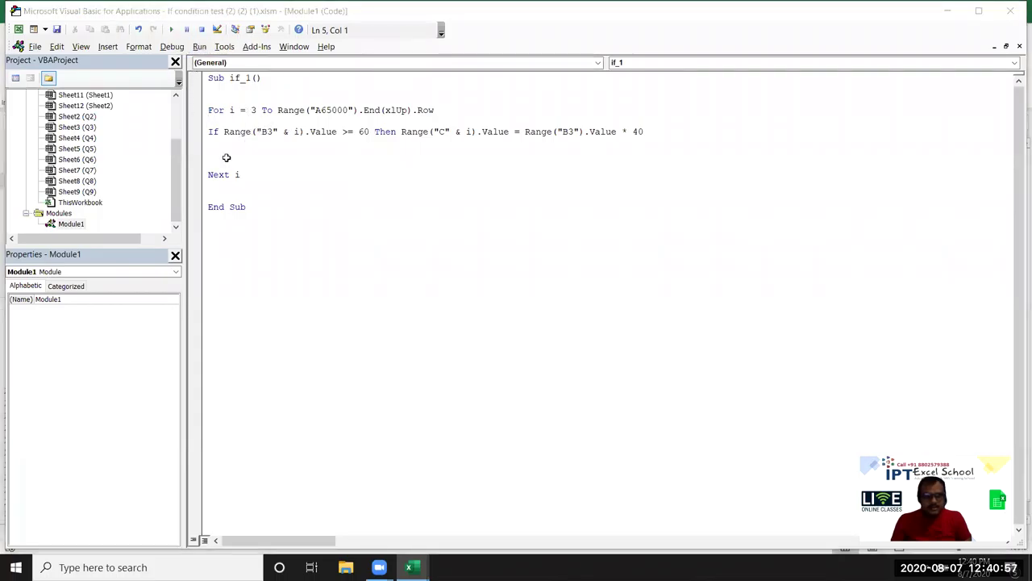
key(alt+F11)
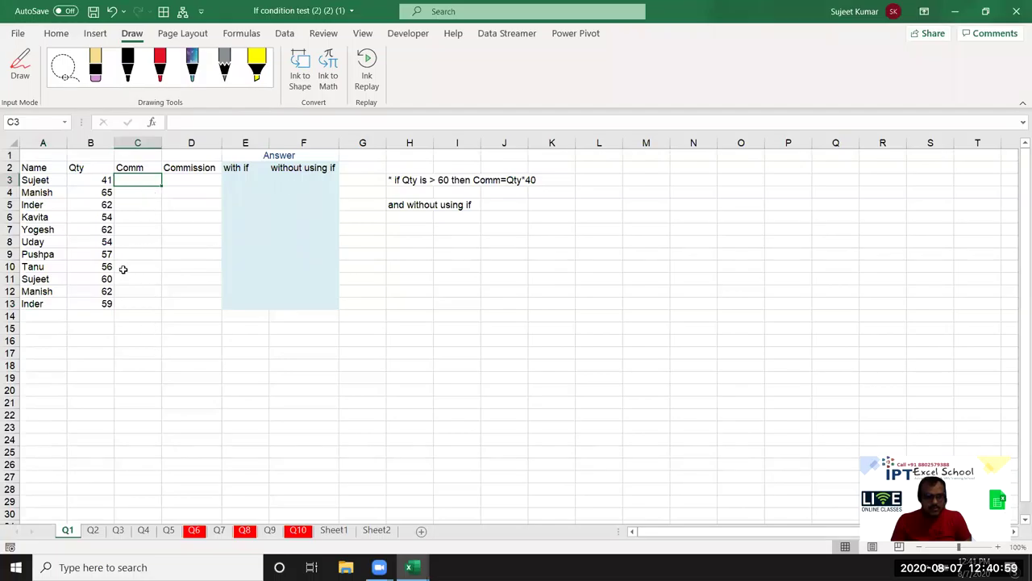
key(alt+F11)
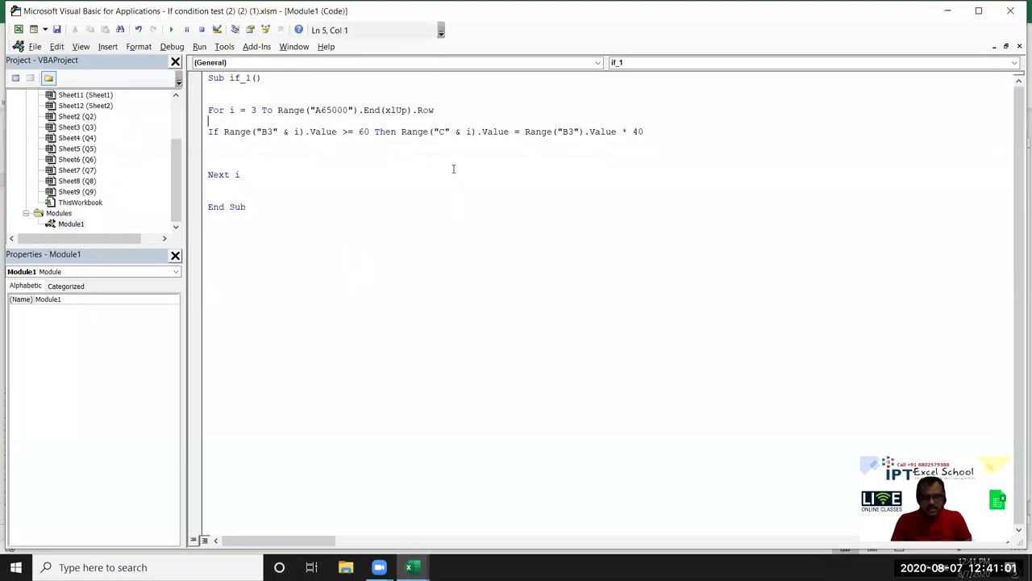
Change both B3 references in the If line to Range("B")
click(265, 133)
key(Delete)
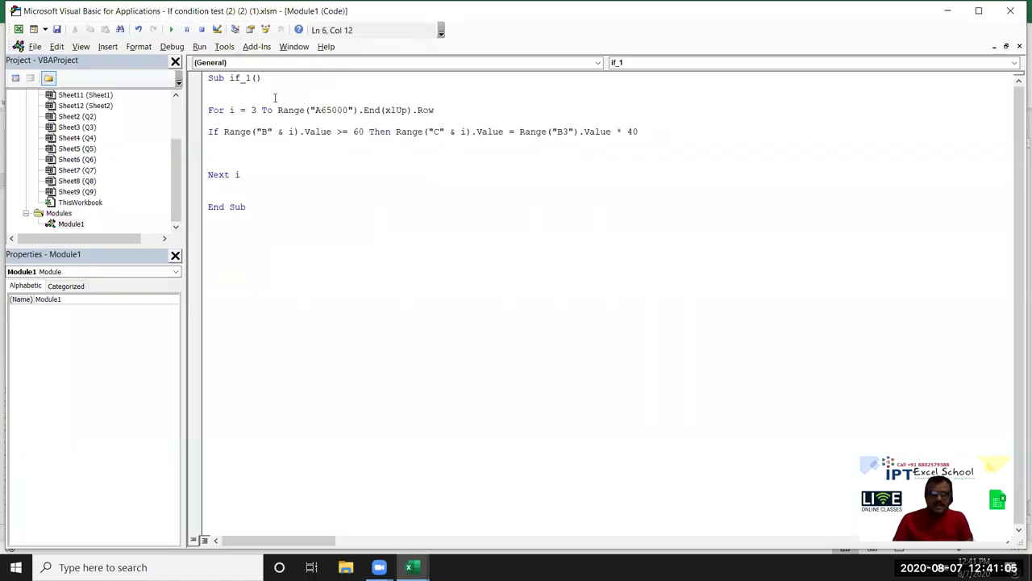
click(280, 144)
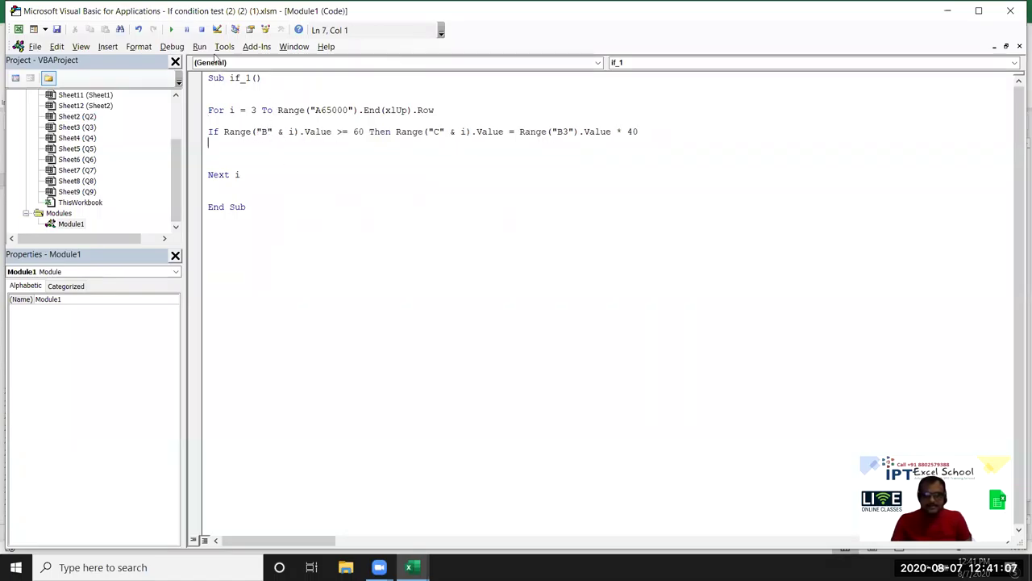
click(562, 131)
key(Delete)
click(268, 150)
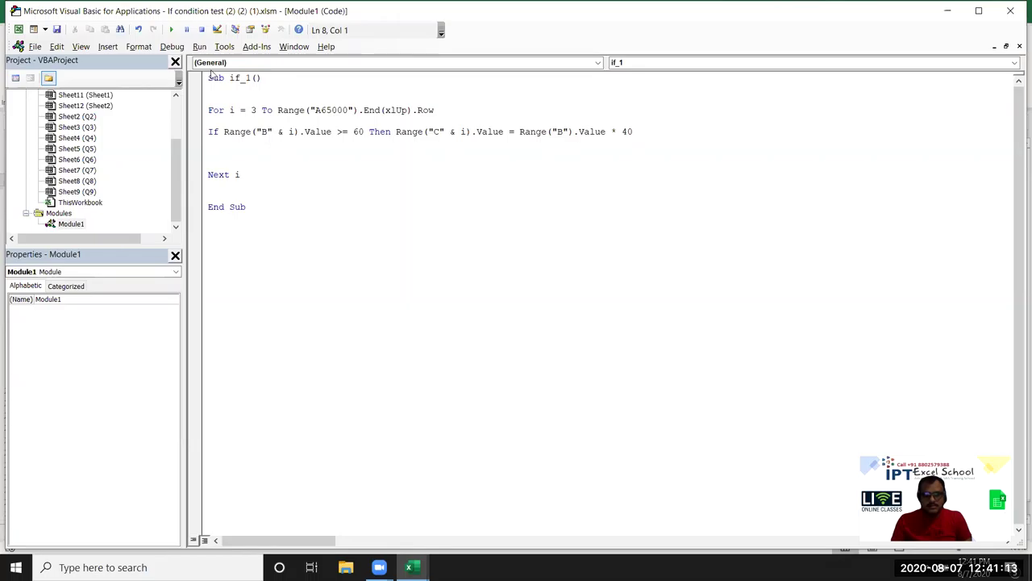
Debug run-time error 1004 by making the multiplied reference Range("B" & i), then reset
click(172, 30)
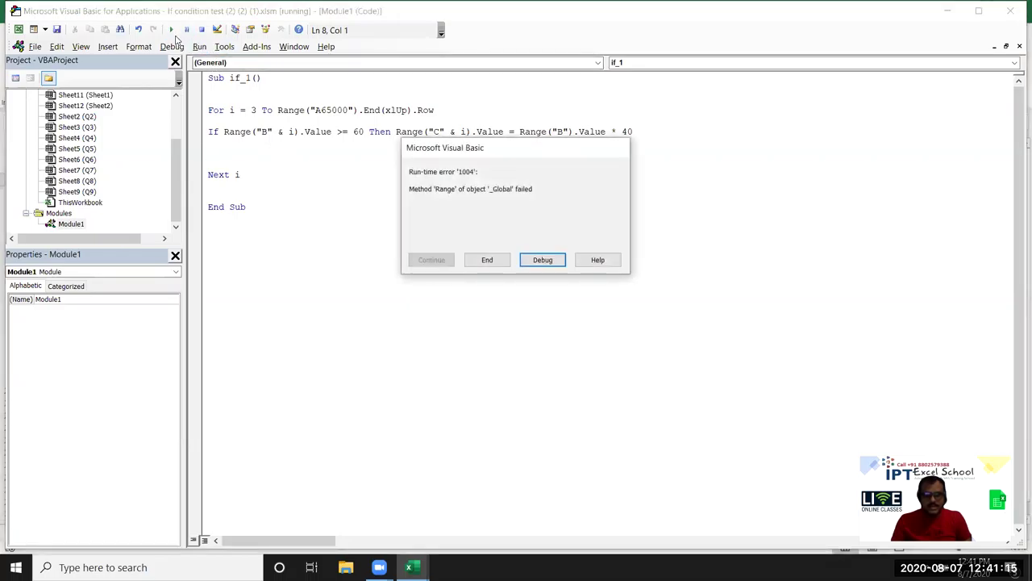
click(543, 260)
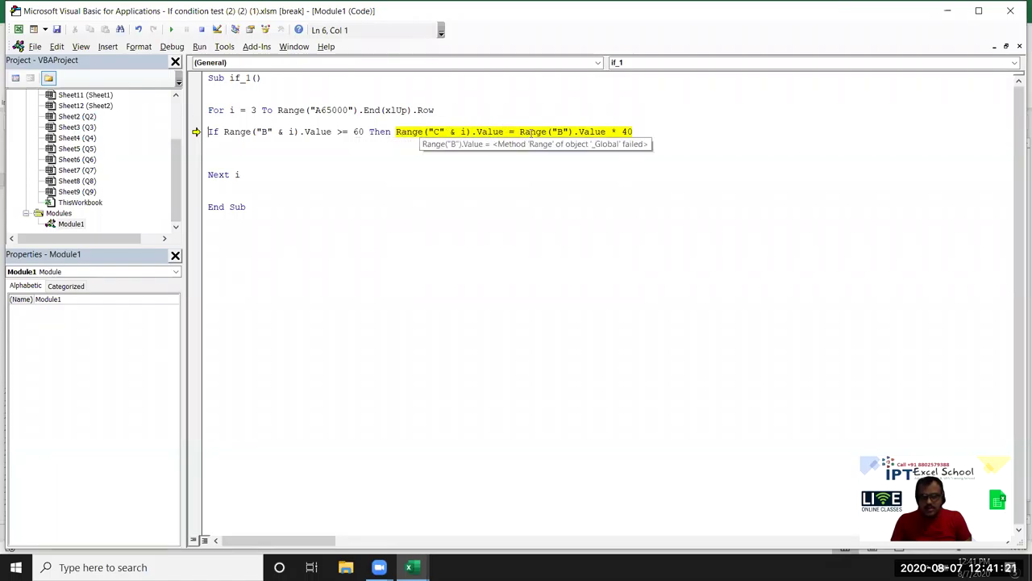
click(567, 130)
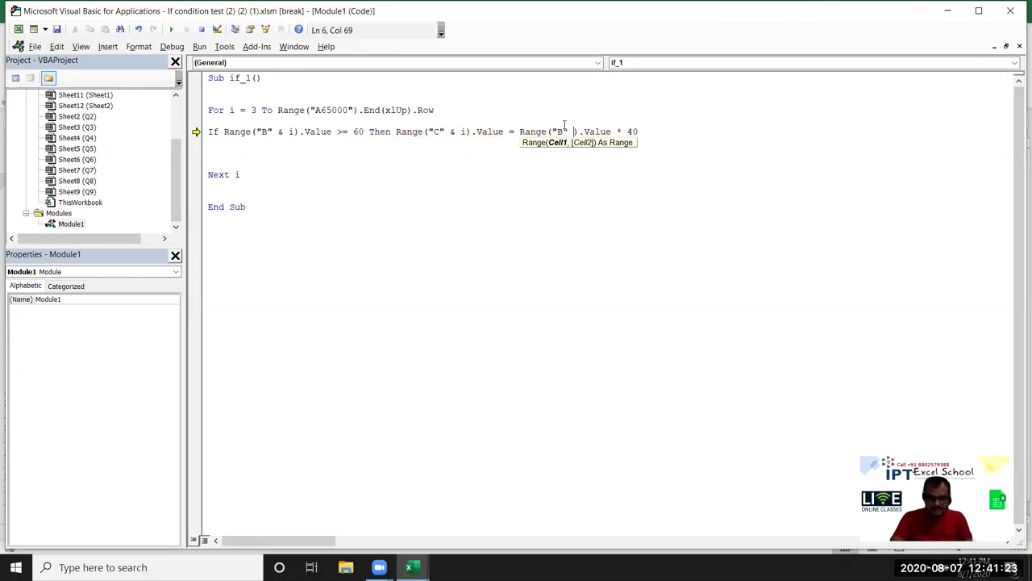
text(& i)
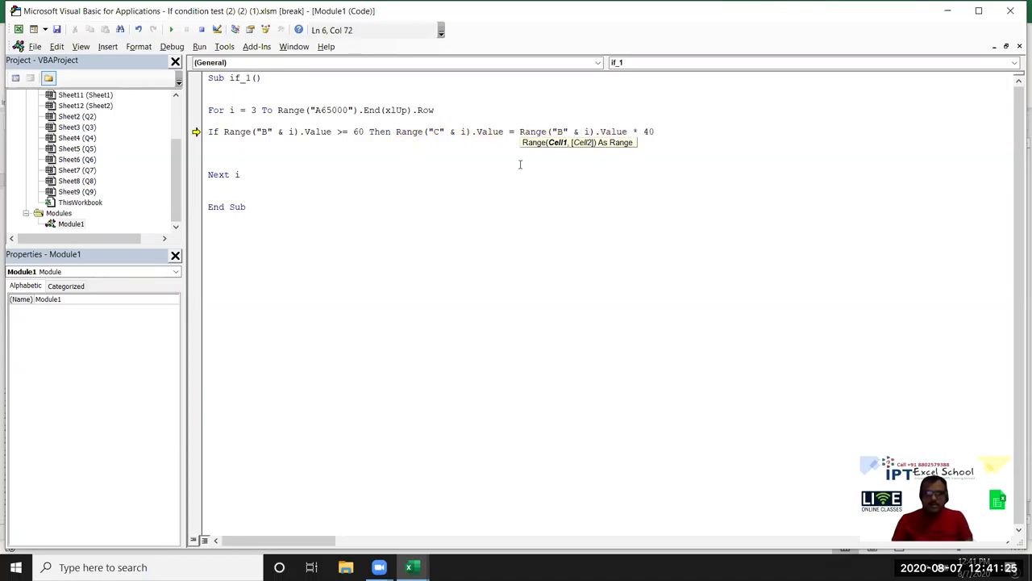
click(518, 161)
click(480, 334)
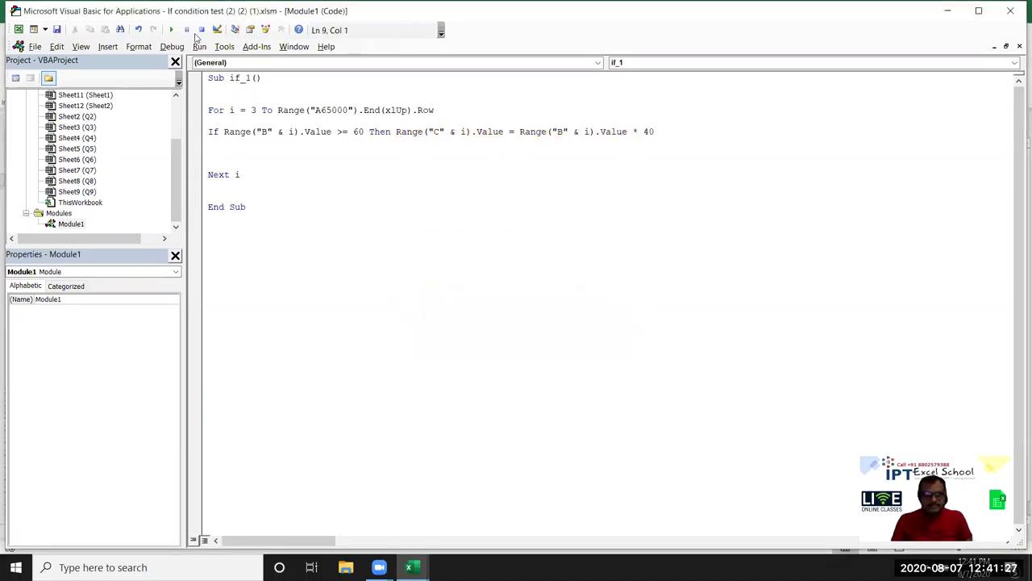
Run if_1 and verify Comm results like 2600 and 2480 in C3:C13
click(178, 30)
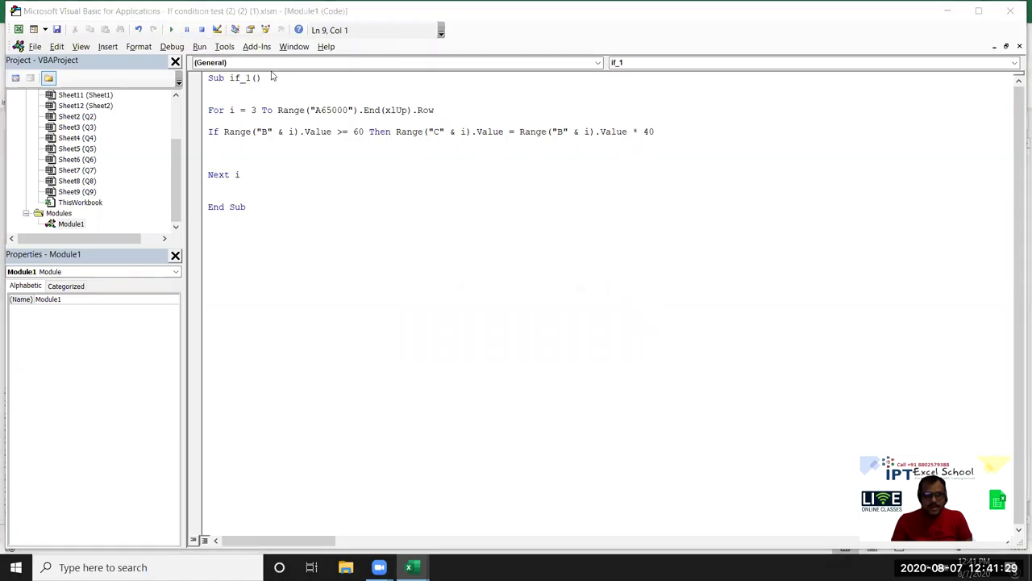
key(alt+F11)
click(145, 229)
click(136, 180)
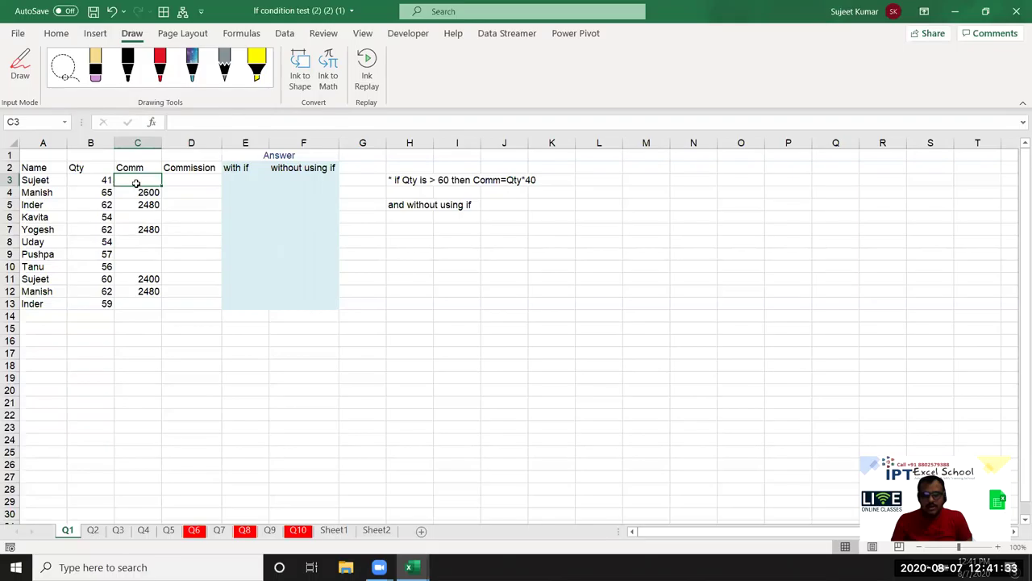
drag(135, 181, 130, 302)
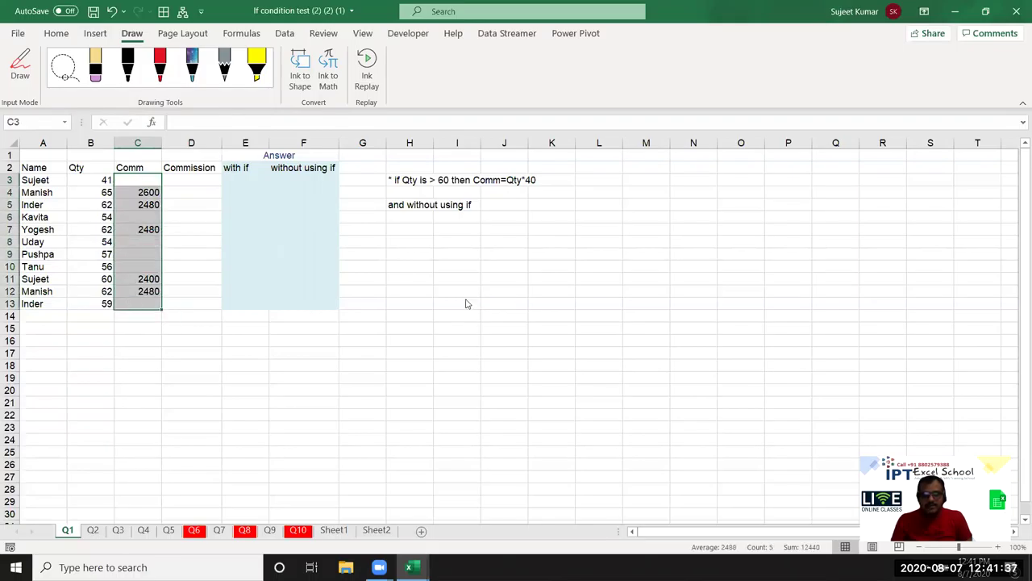
key(alt+F11)
drag(208, 132, 224, 160)
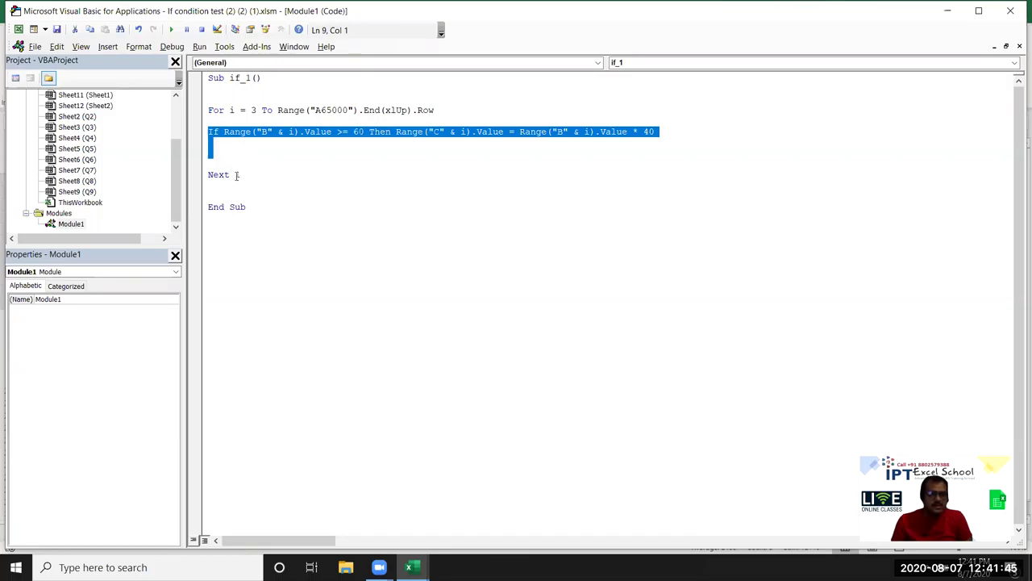
Review the single-line If statement of the macro in the editor
click(255, 272)
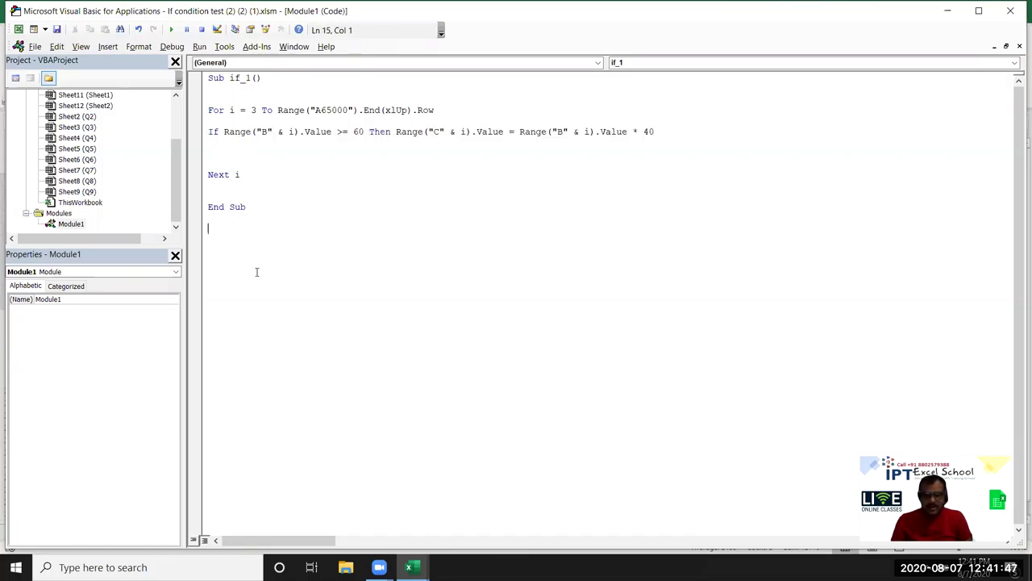
drag(212, 131, 216, 141)
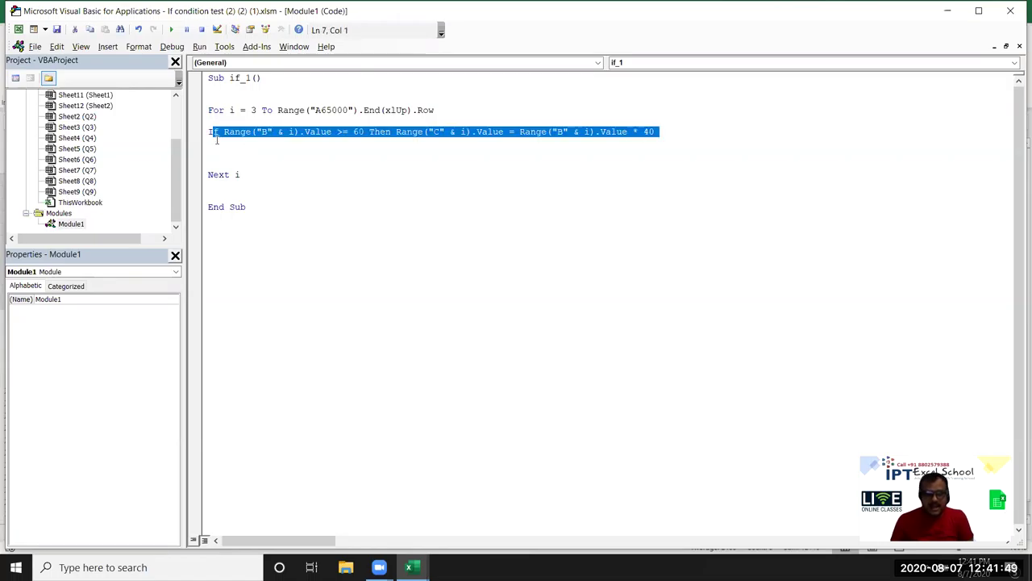
click(251, 246)
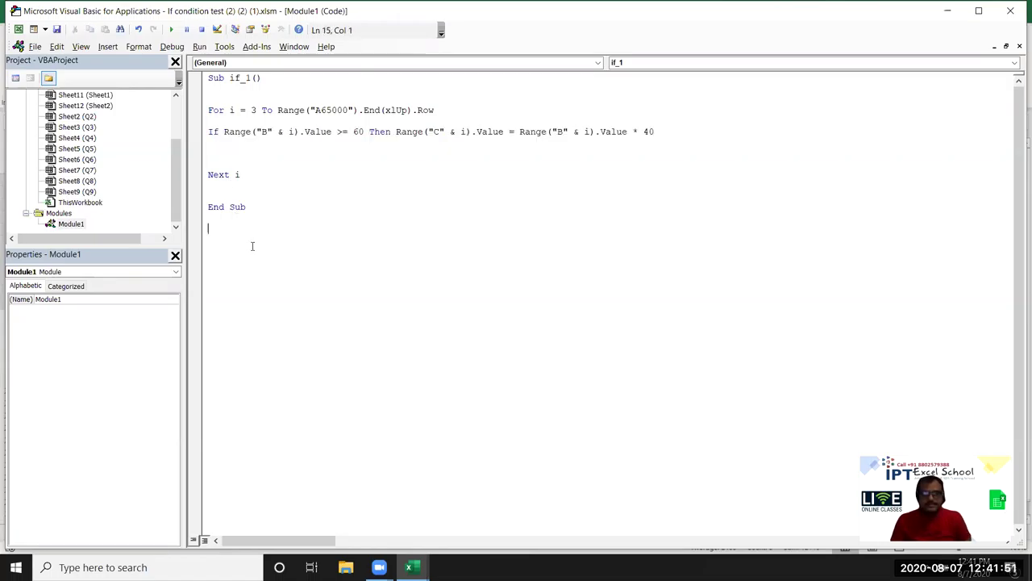
Fill the "without using if" heading in F2 with yellow
key(alt+F11)
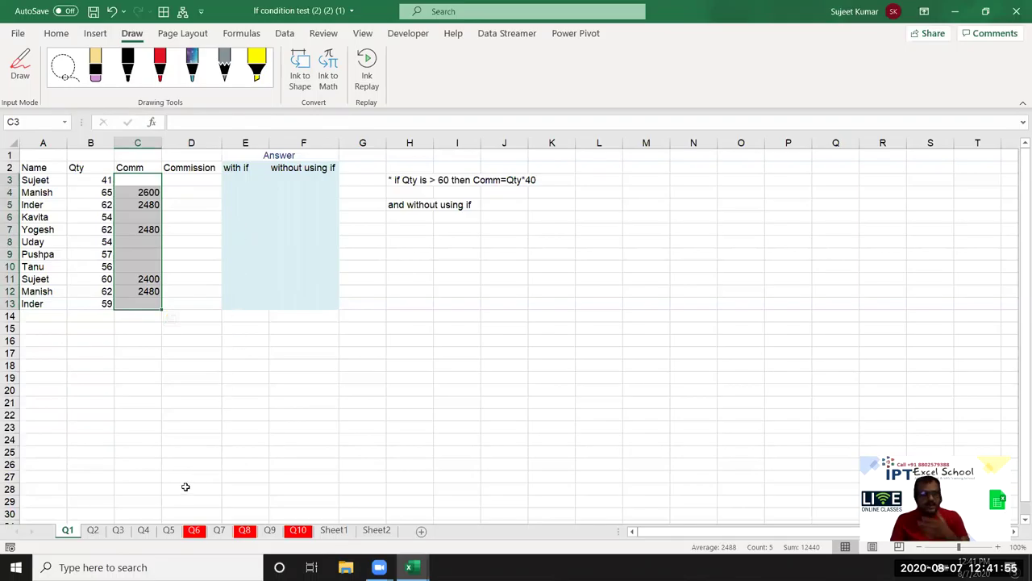
click(307, 171)
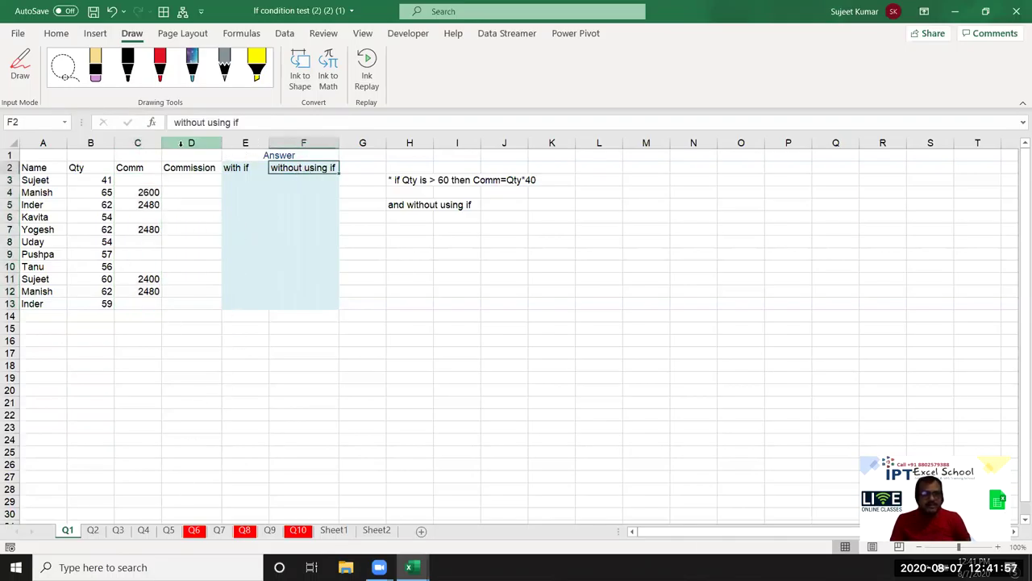
click(57, 36)
click(167, 81)
click(286, 253)
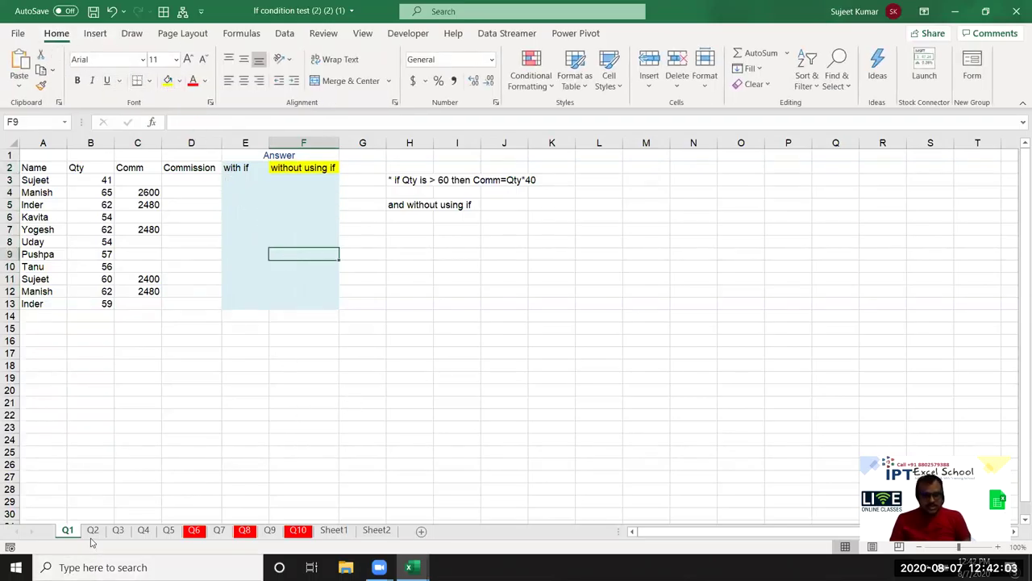
Clear the Pass/Fail results on Q2 and the Area results C2:C13 on Q3
click(93, 529)
drag(145, 171, 152, 280)
key(Delete)
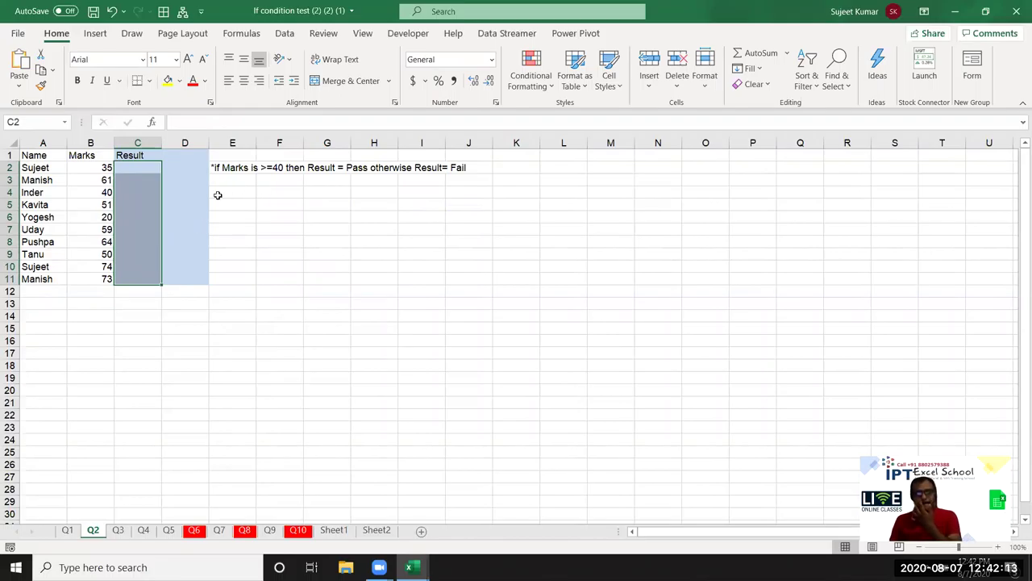
click(119, 532)
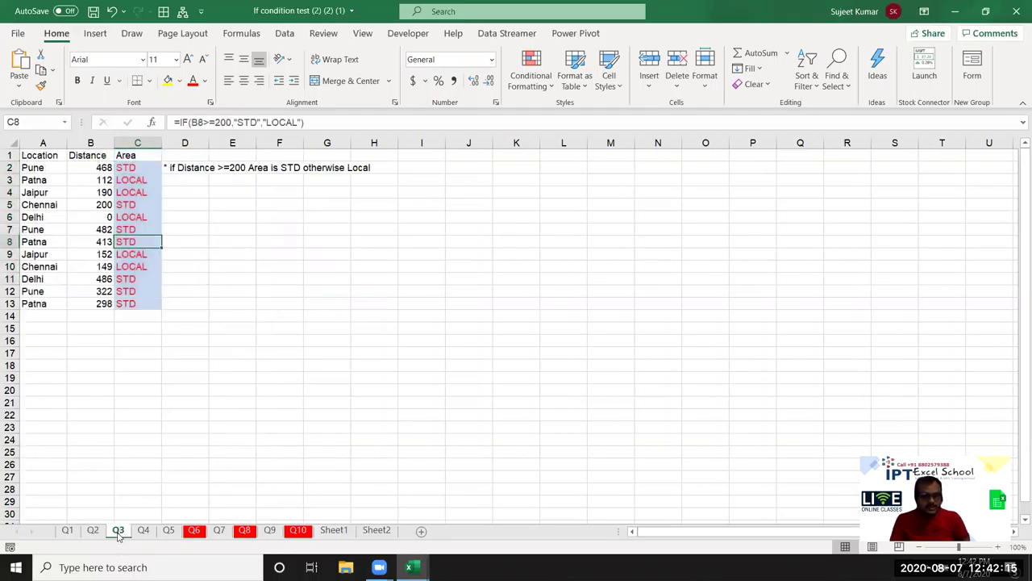
click(166, 313)
click(137, 173)
drag(137, 174, 138, 300)
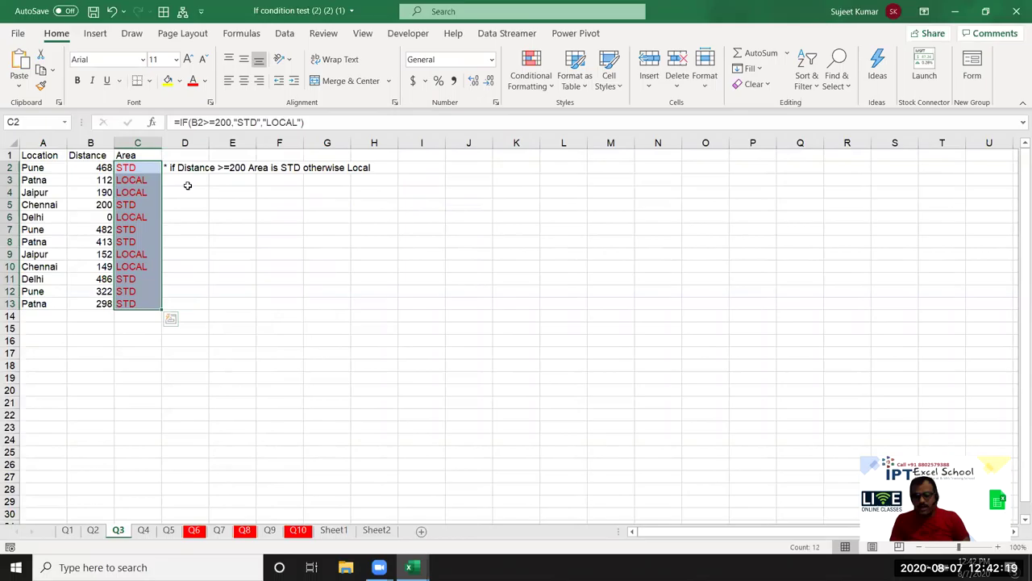
key(Delete)
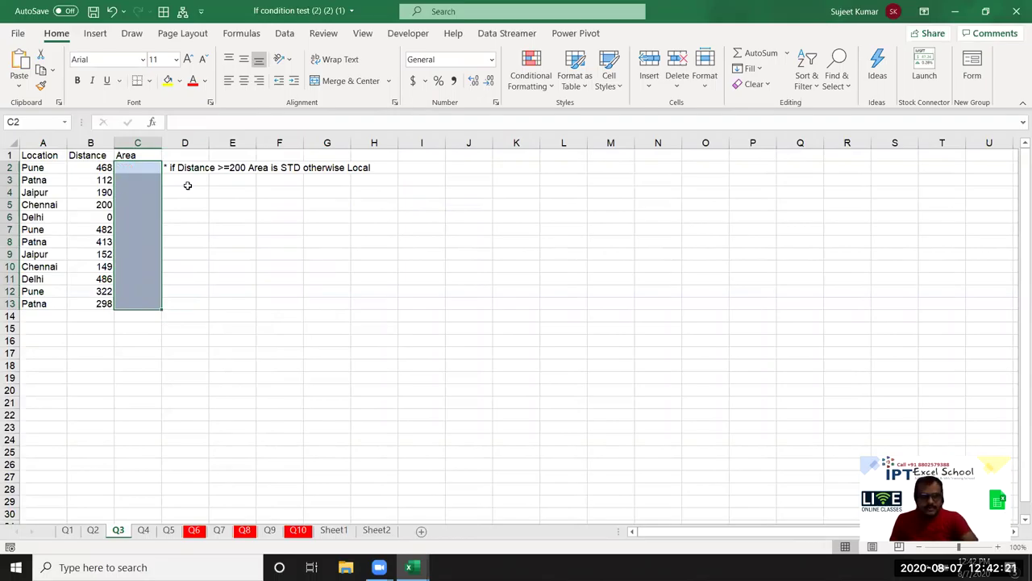
Look over the TAX values on sheet Q4 and the time values on Q5
click(143, 530)
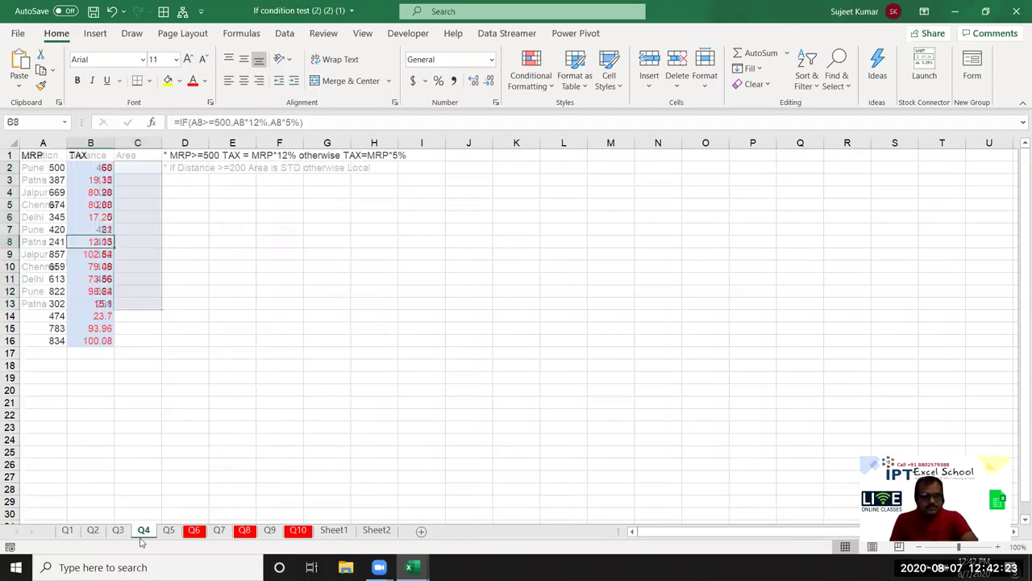
click(152, 241)
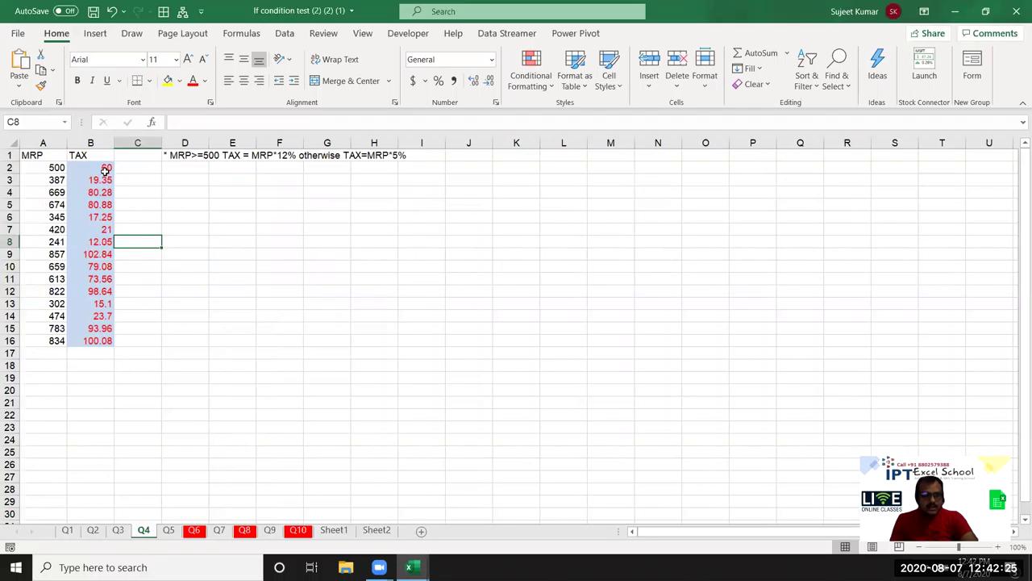
drag(105, 169, 100, 352)
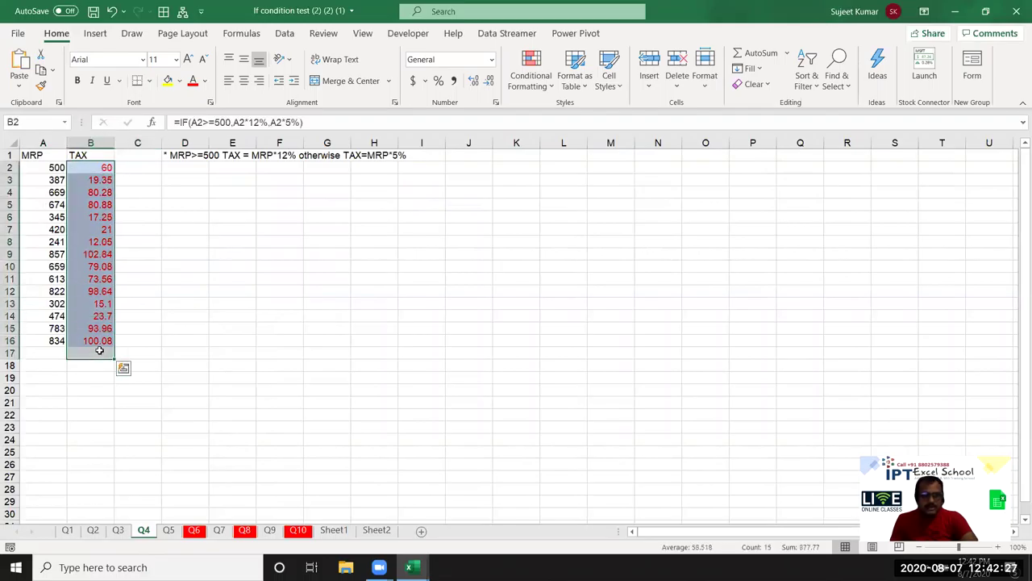
click(176, 258)
click(103, 167)
key(ctrl+shift+Down)
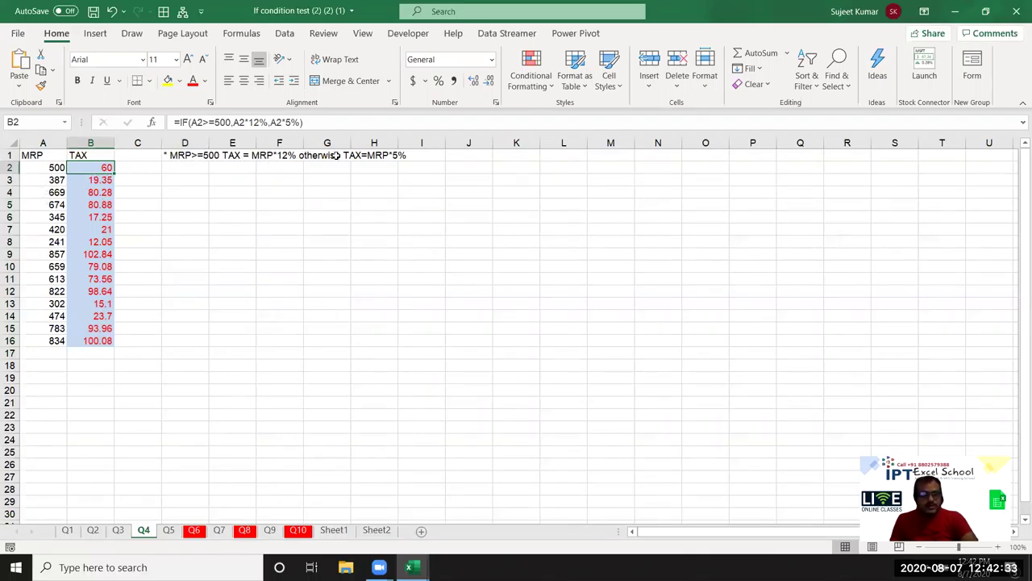
click(171, 531)
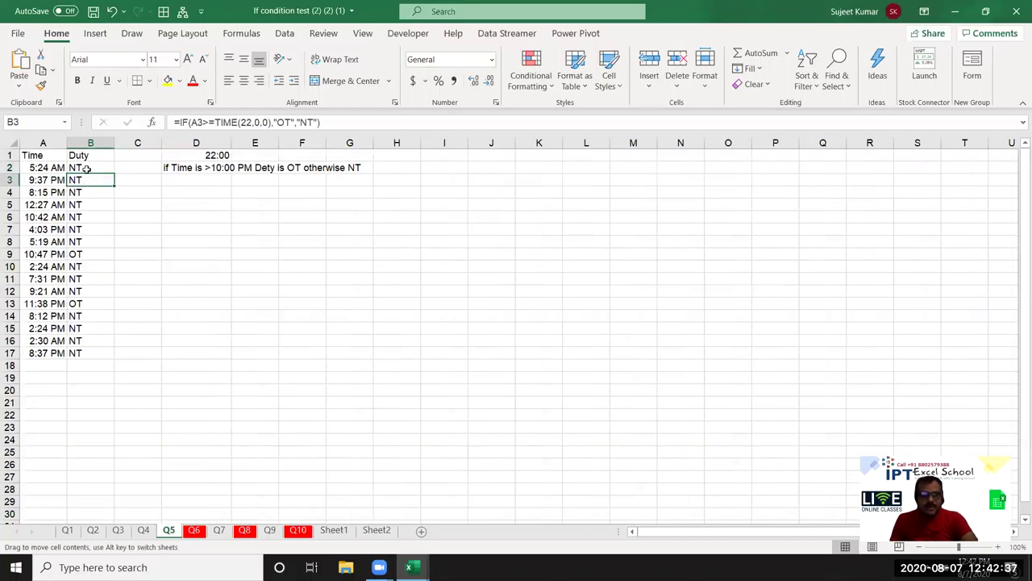
click(57, 167)
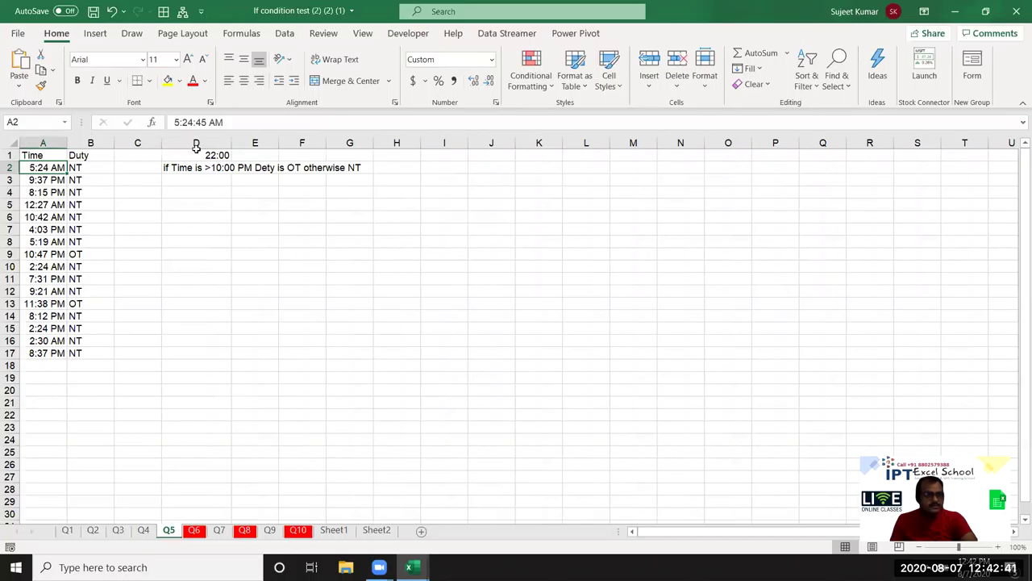
On sheet Q6, review the subject marks and the IF(AND) Result formulas in H2 and H14
click(194, 530)
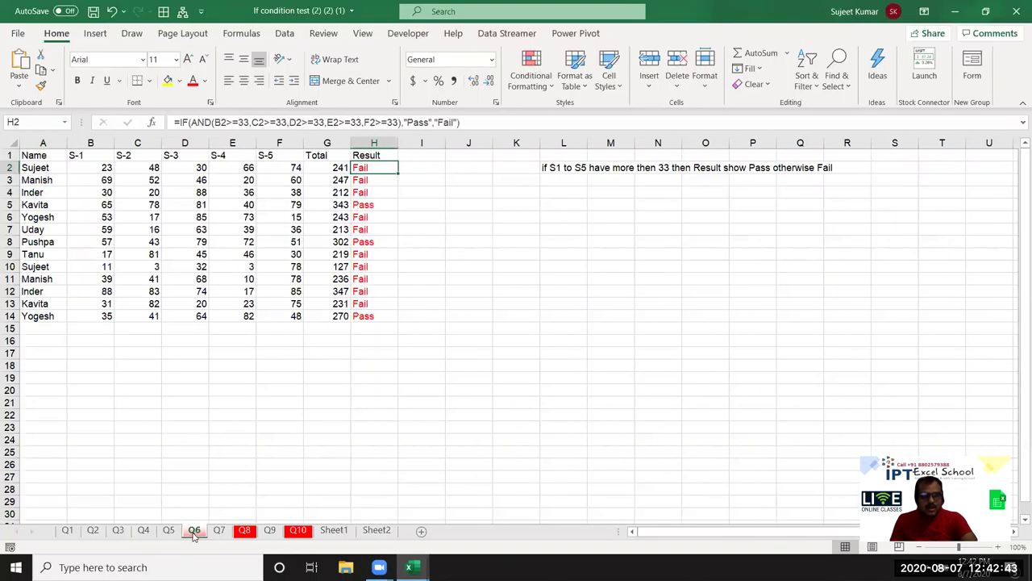
click(190, 357)
click(53, 179)
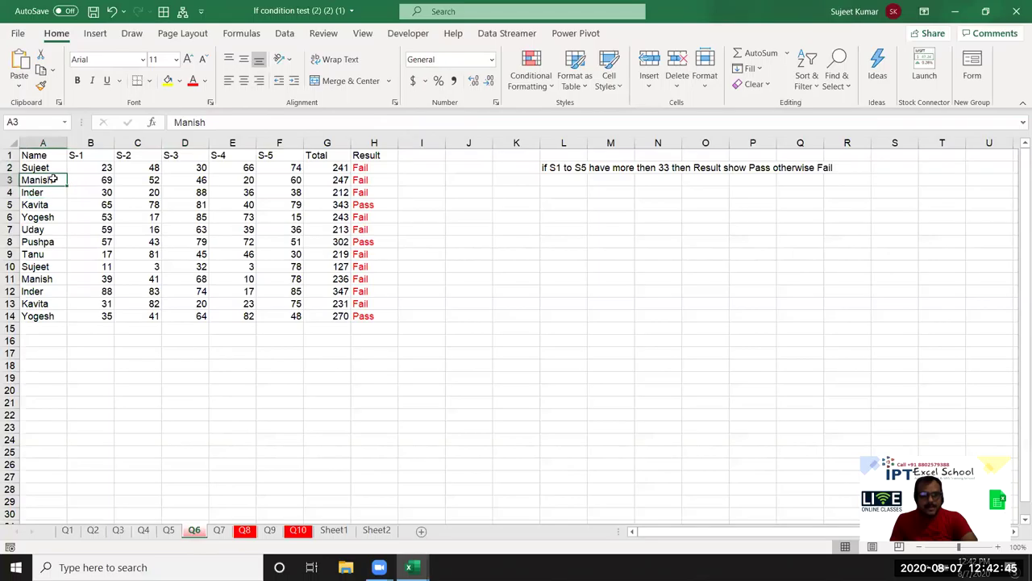
click(152, 173)
click(105, 169)
drag(114, 169, 272, 168)
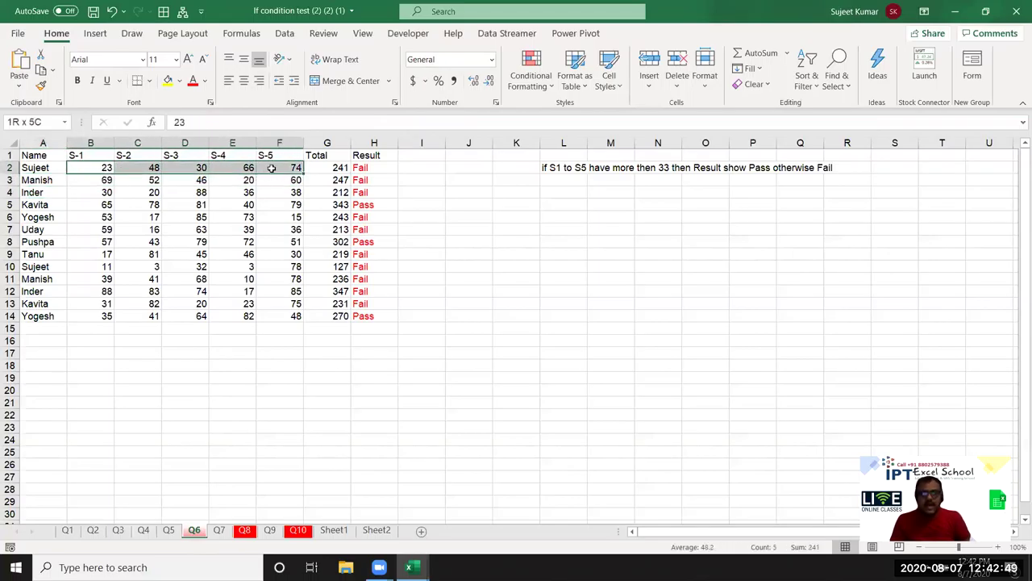
click(369, 170)
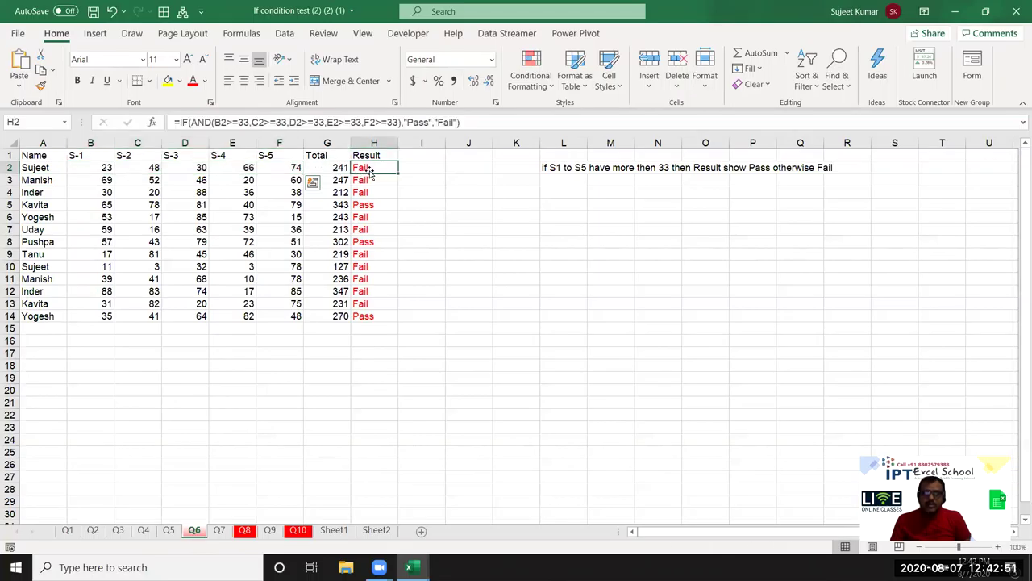
click(379, 315)
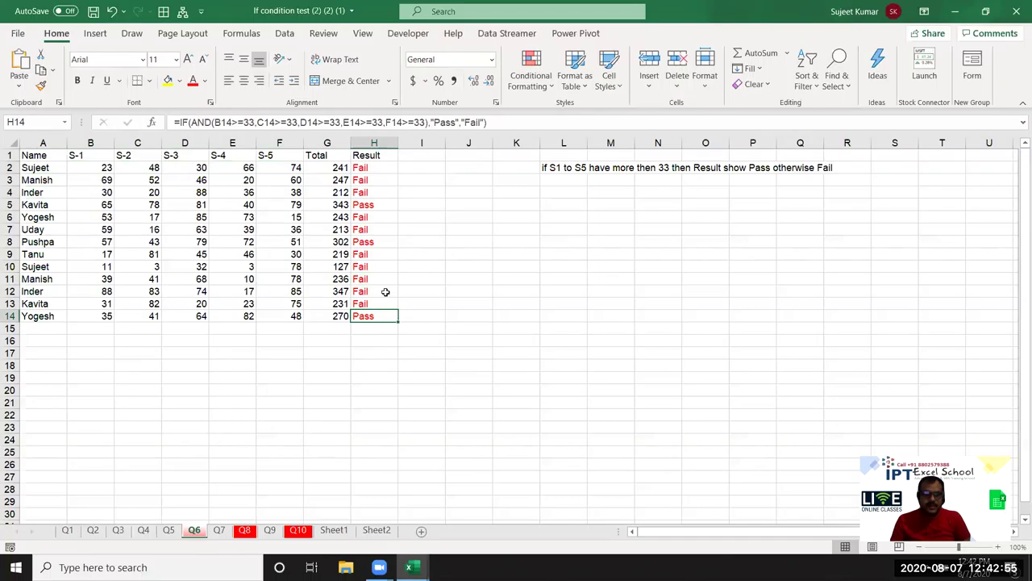
drag(85, 169, 295, 167)
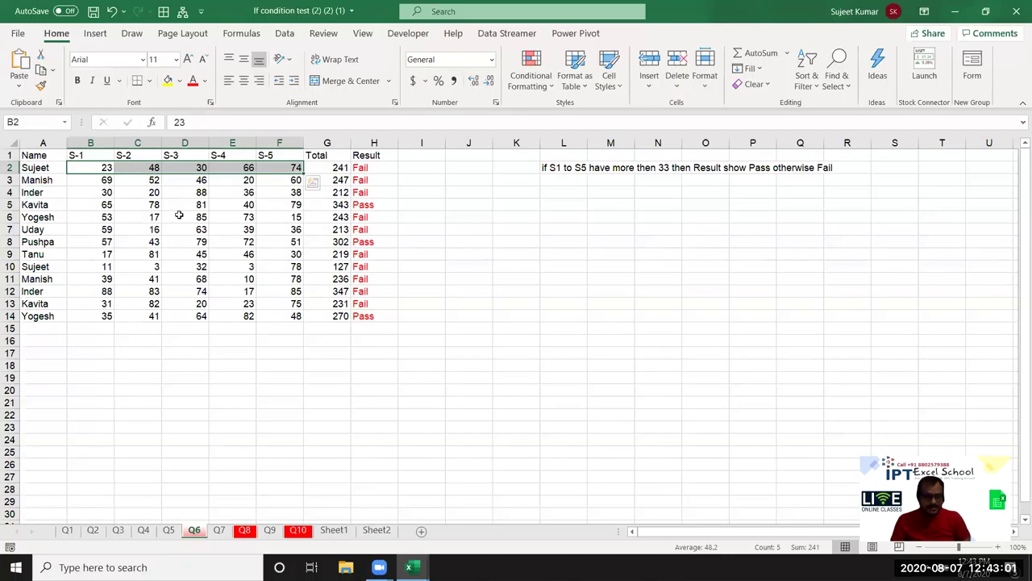
In the VBA editor, start a new procedure Sub if_2()
key(alt+F11)
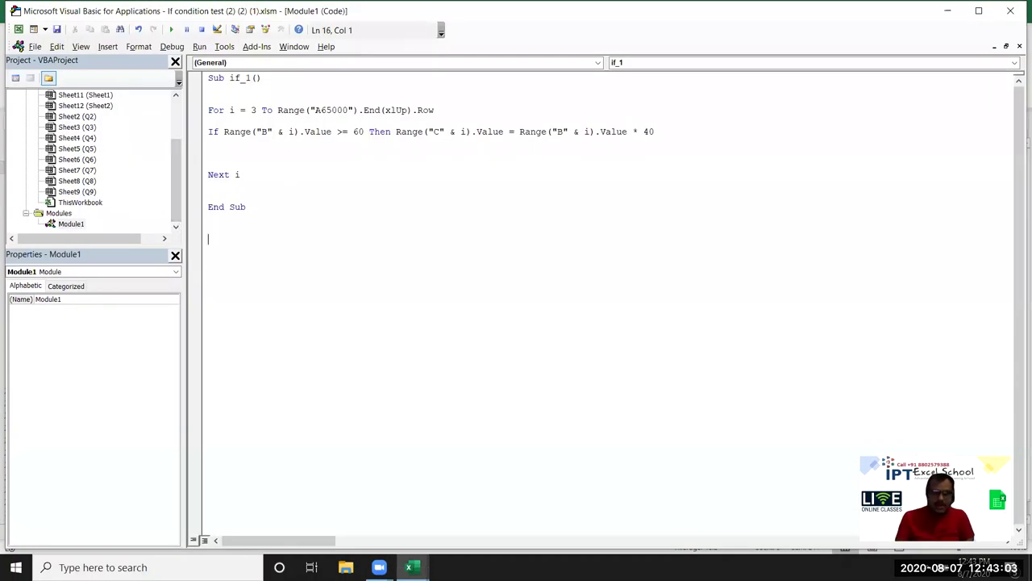
text(sub )
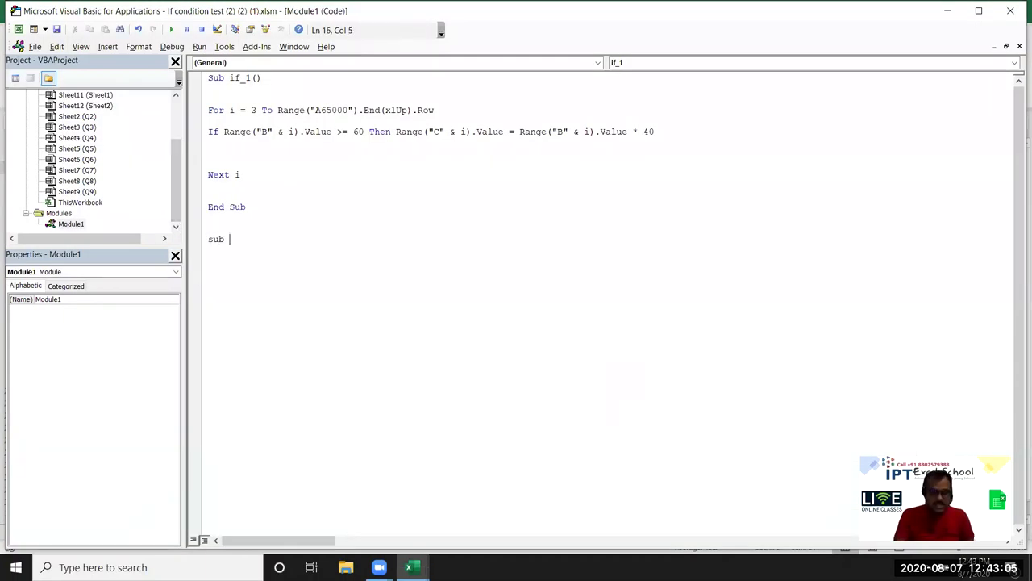
text(rr\)
key(BackSpace)
key(BackSpace)
key(BackSpace)
text(f_2())
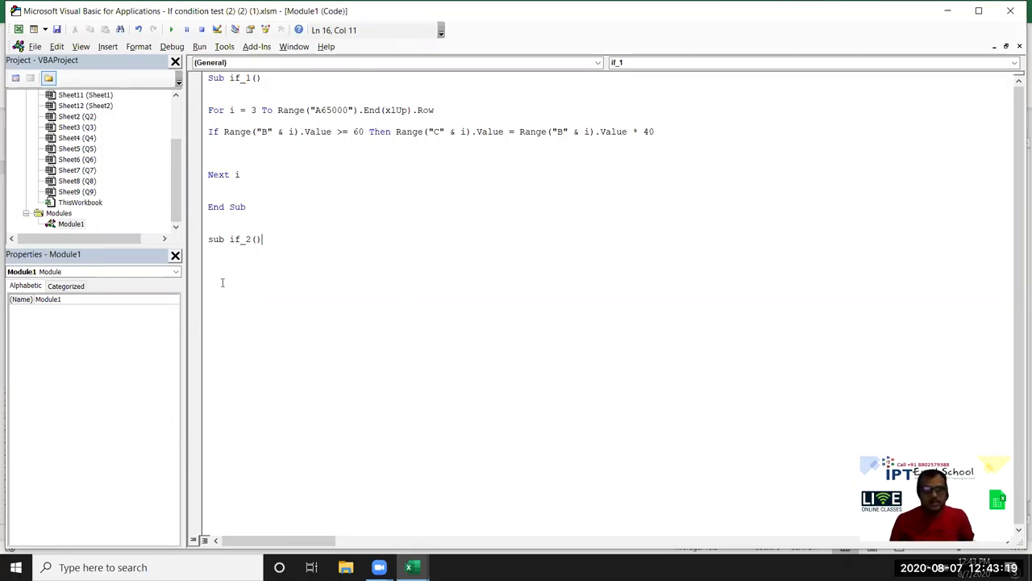
key(Return)
key(Return)
key(Return)
key(Return)
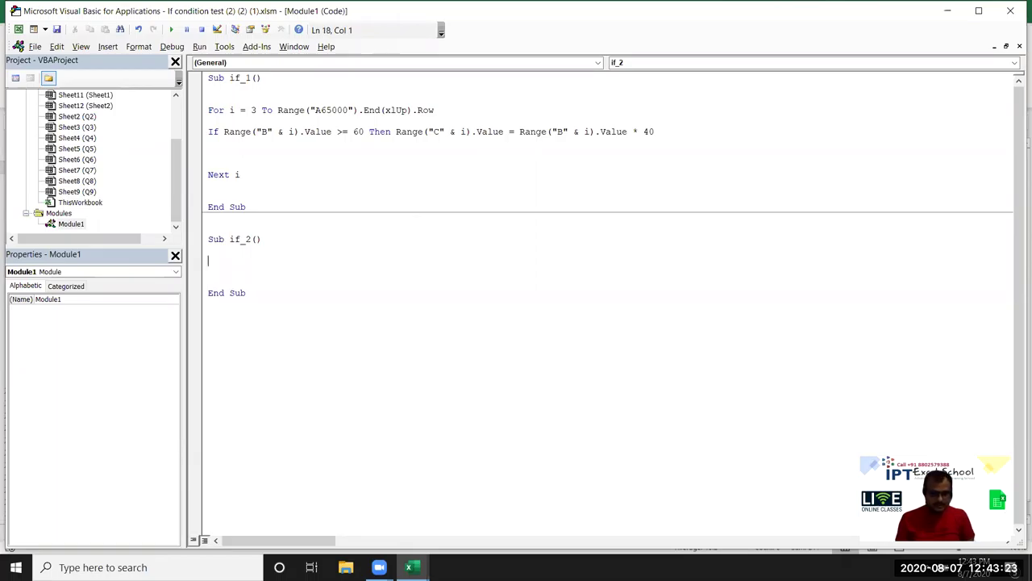
Add a For i = 2 To 14 loop closed by Next i
text(for i =)
key(alt+F11)
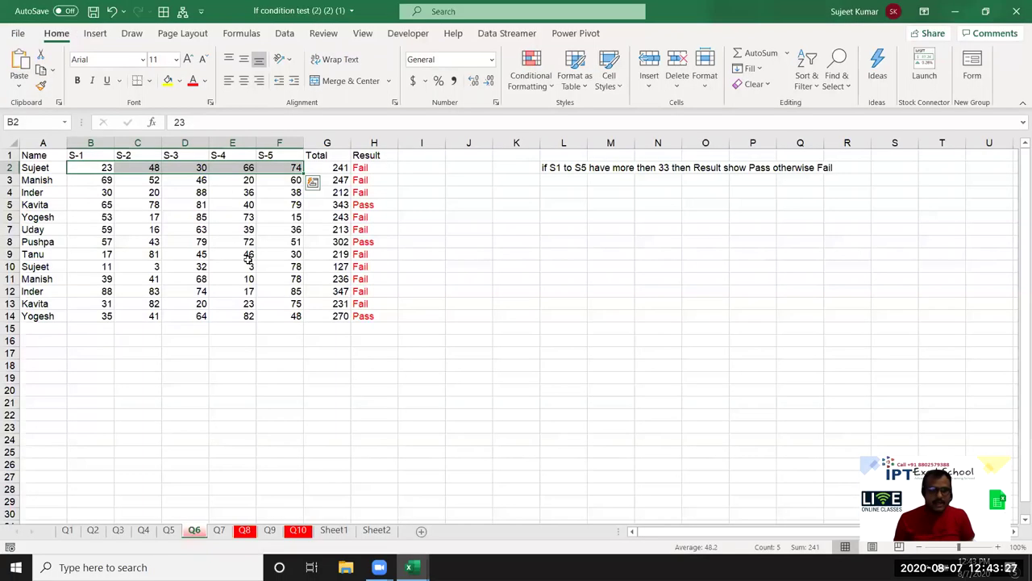
key(alt+F11)
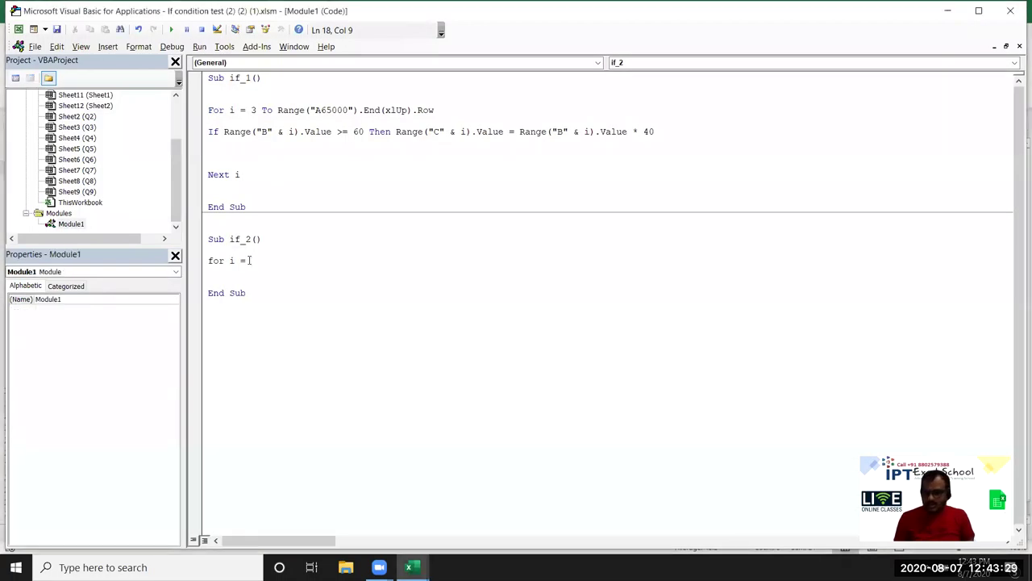
key(alt+F11)
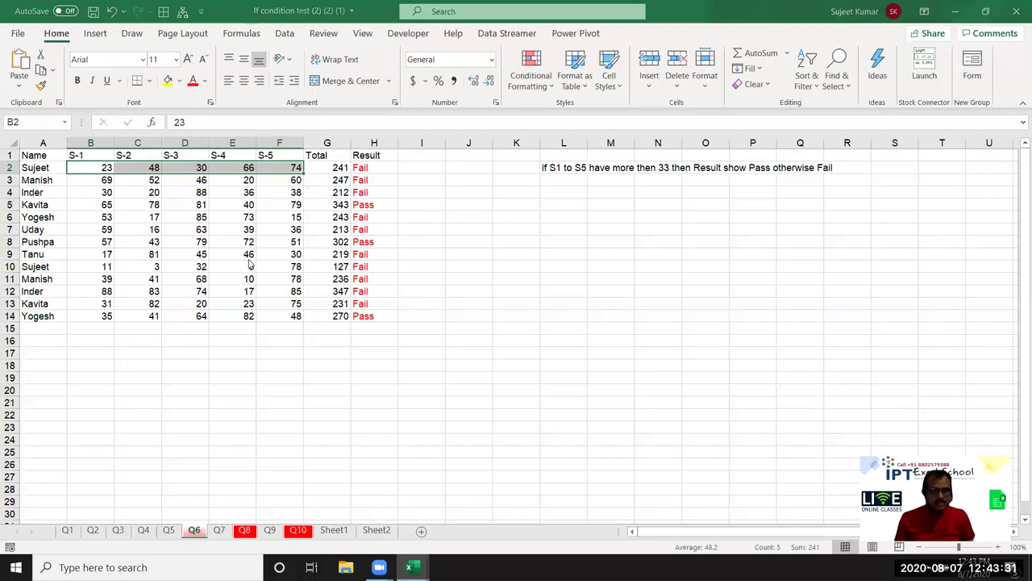
key(alt+F11)
text(2 t14)
key(Return)
key(Return)
key(Return)
text(next i)
key(Up)
key(Up)
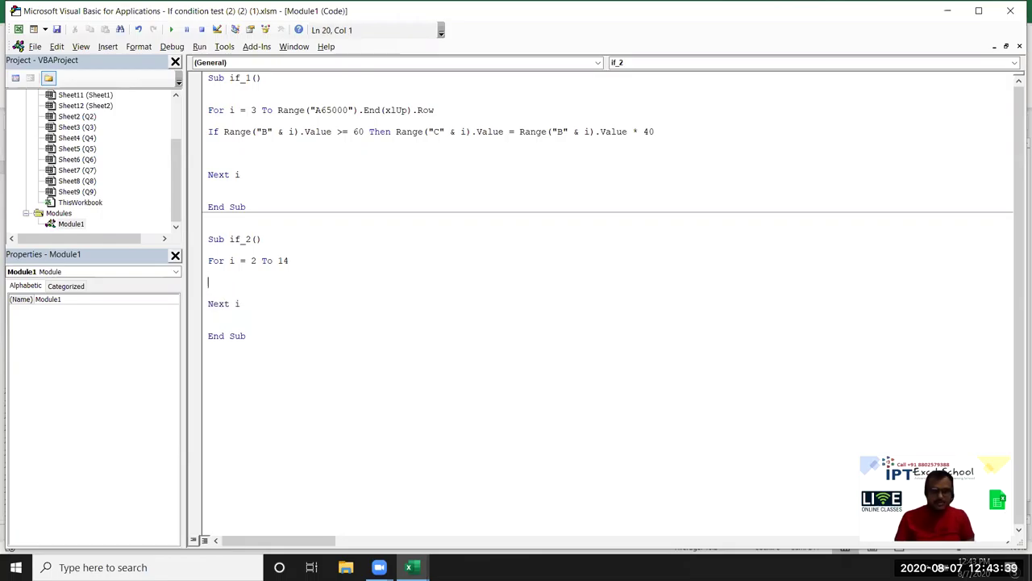
Check the H2 formula on Q6, then add blank lines inside the loop
key(alt+F11)
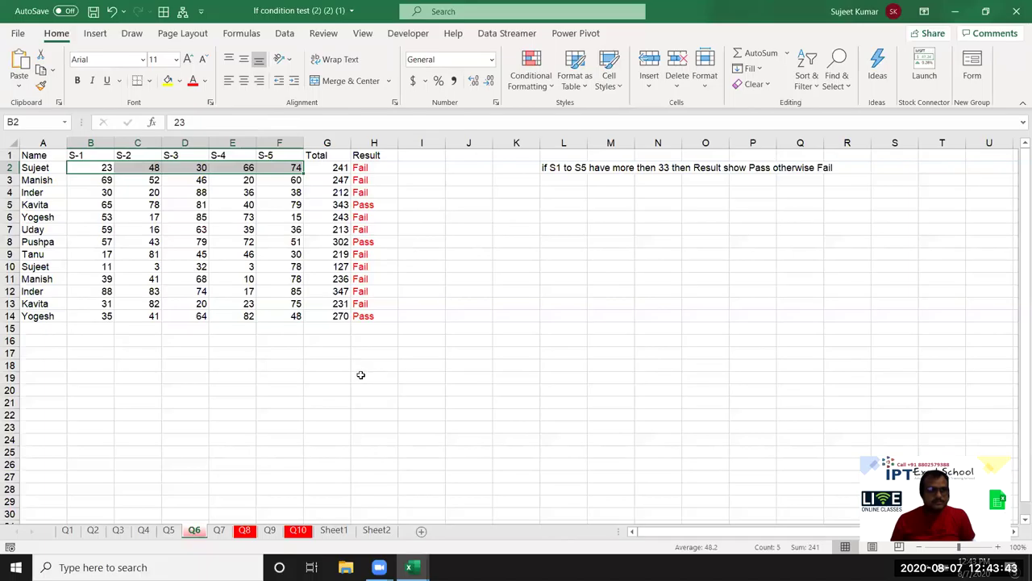
click(382, 168)
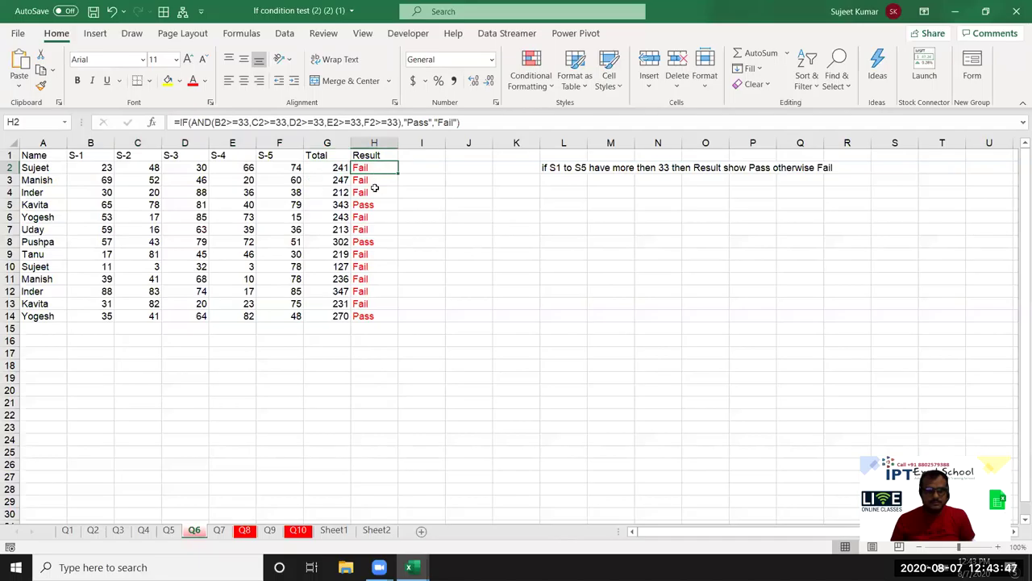
key(alt+F11)
key(Return)
key(Up)
click(208, 271)
key(Down)
key(Down)
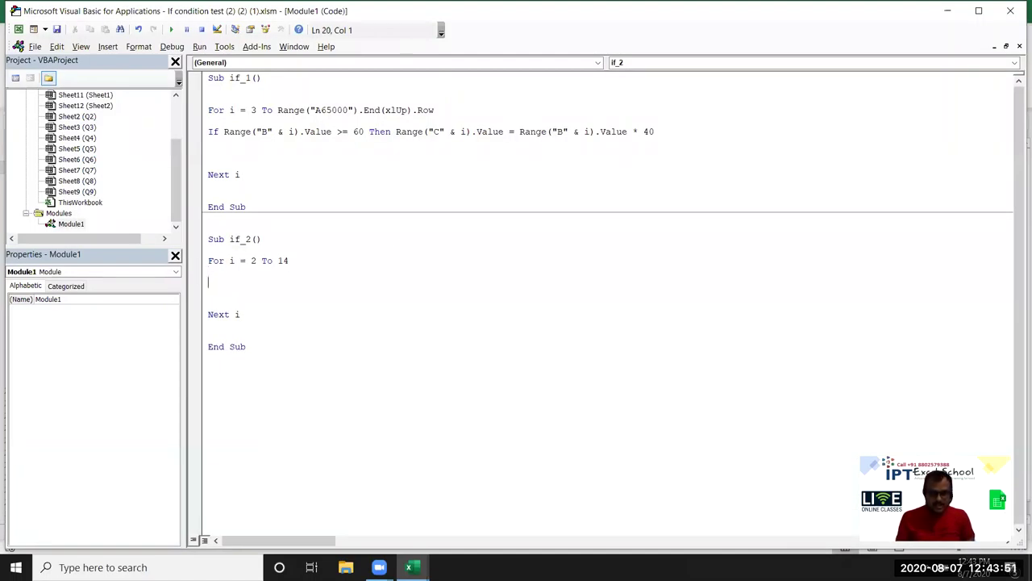
Begin the If line with the condition Range("B" & i).Value >= 33, dismissing the compile error
text(if ra)
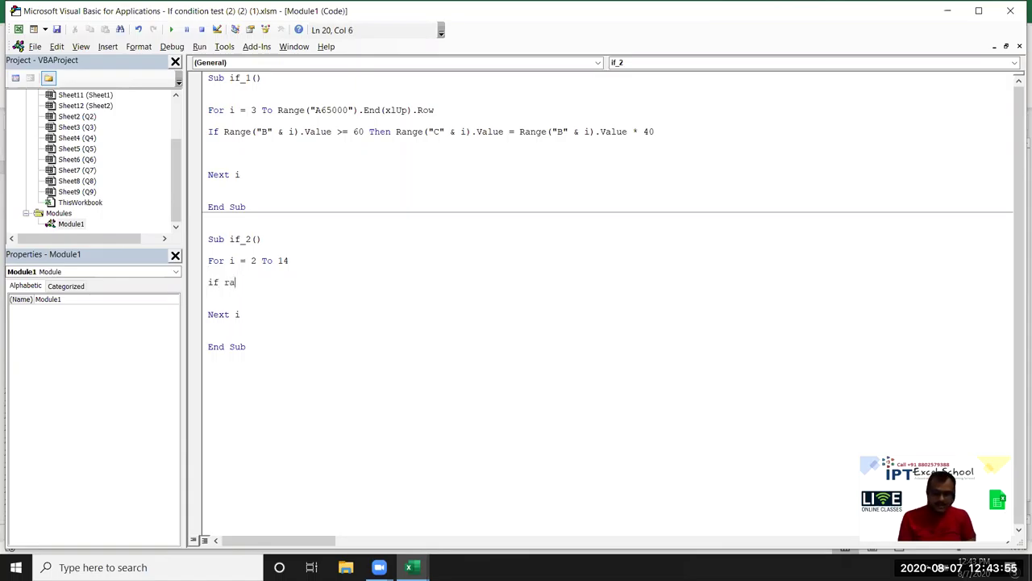
text(nge)
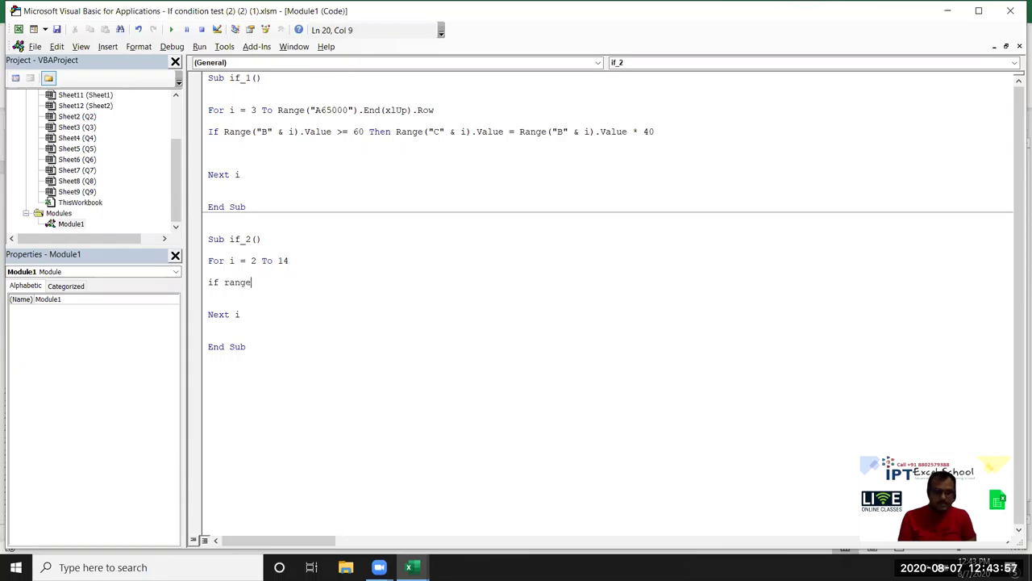
text(("B)
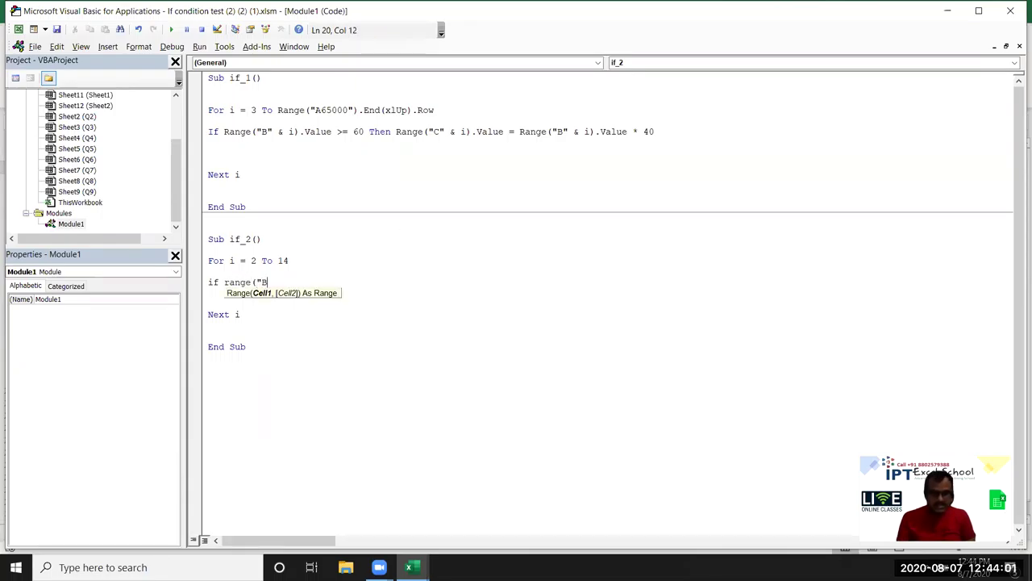
text(" & )
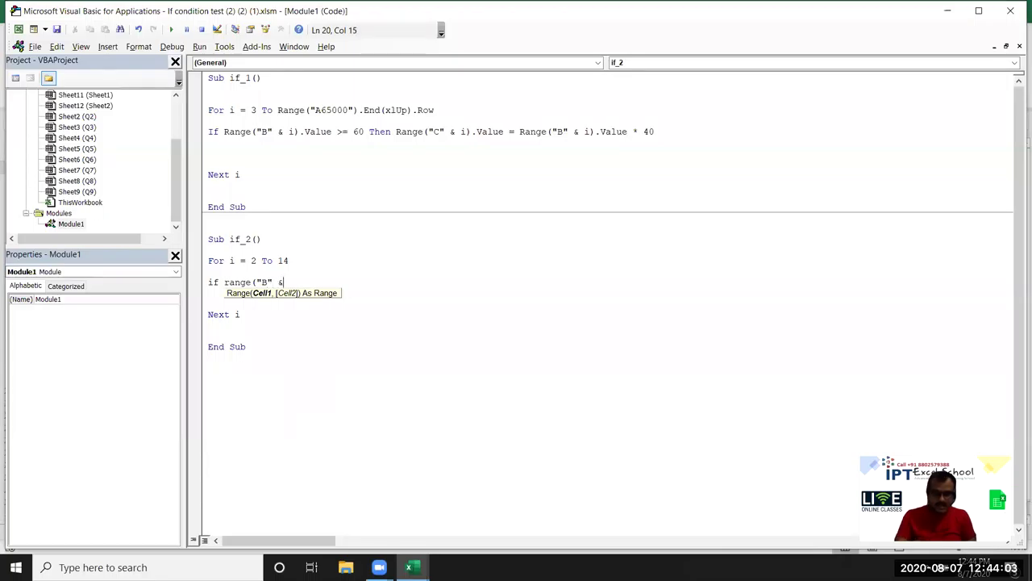
text(i))
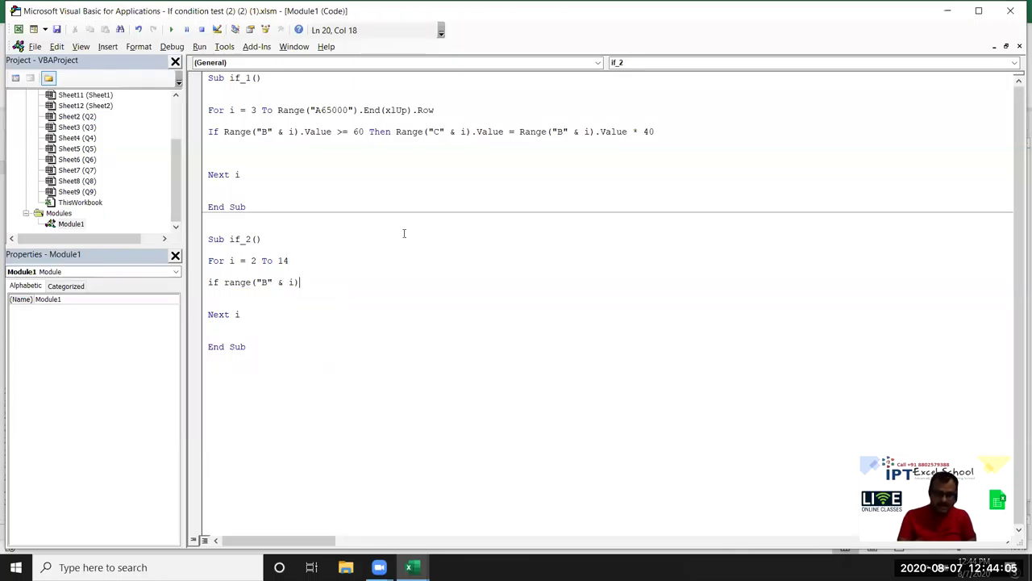
text(.valu )
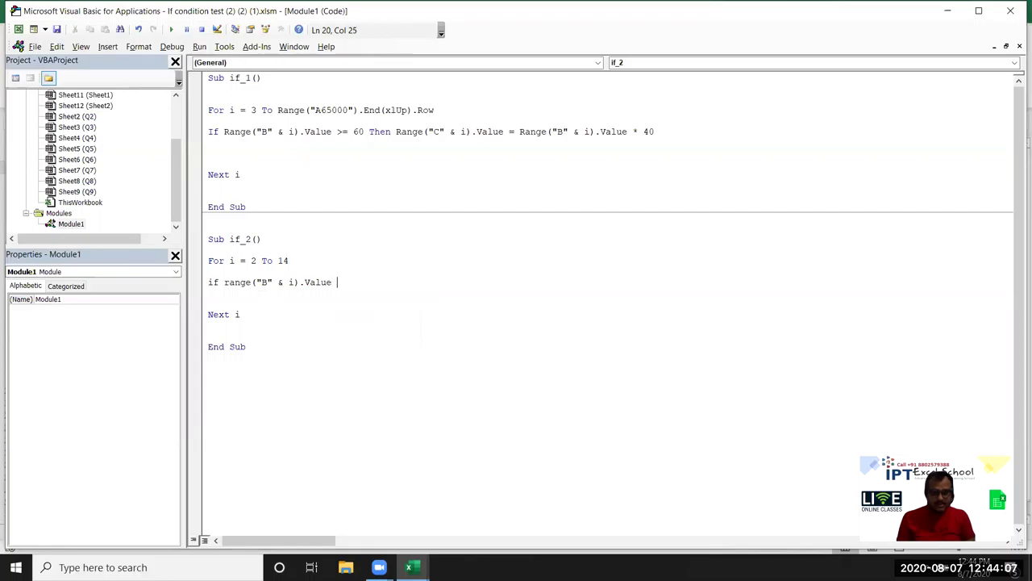
text(==)
key(BackSpace)
text(33)
key(Return)
key(Return)
text(and)
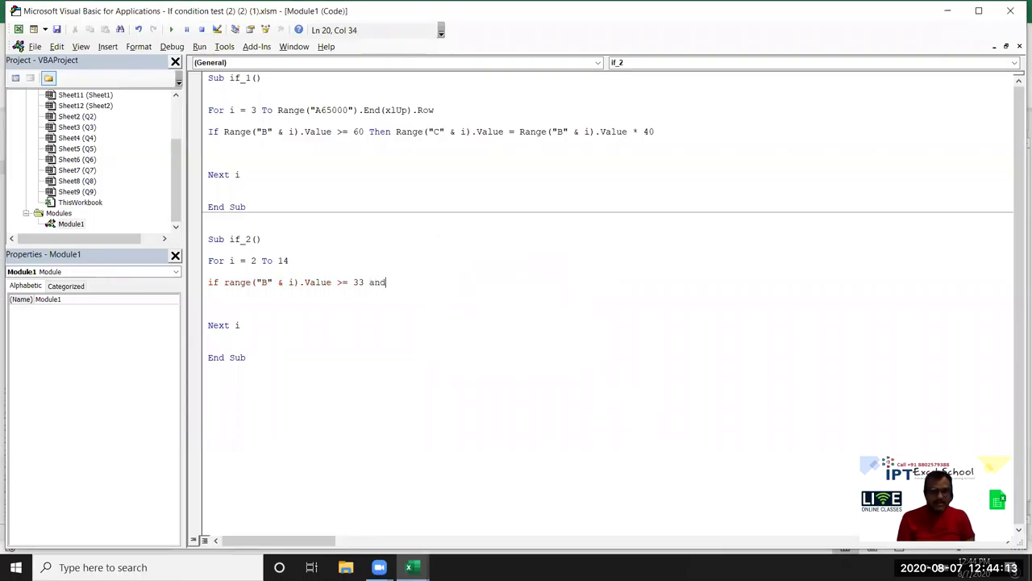
click(398, 343)
key(Return)
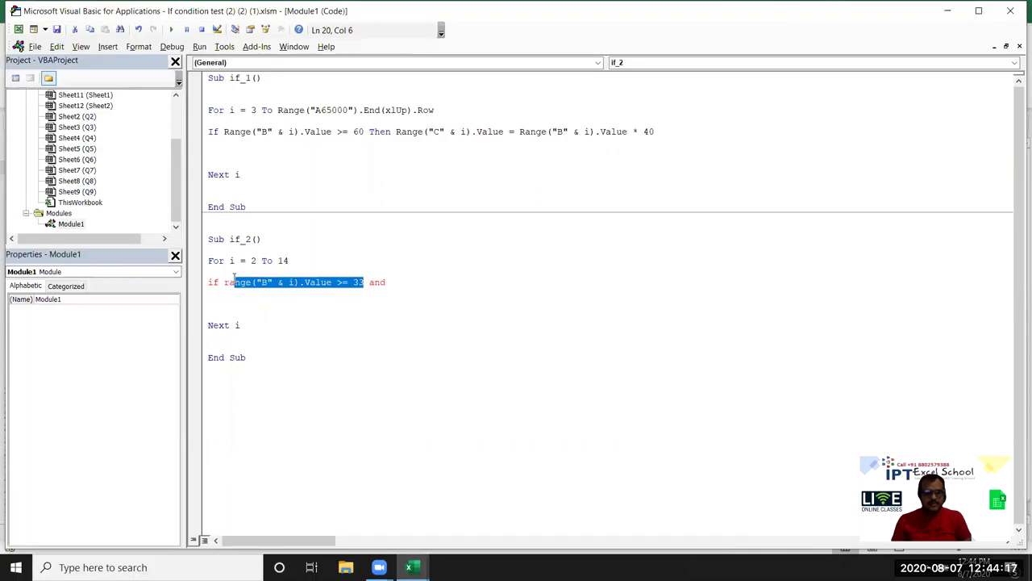
Copy that condition and add And clauses testing columns C and D
drag(365, 281, 224, 282)
key(ctrl+c)
click(409, 282)
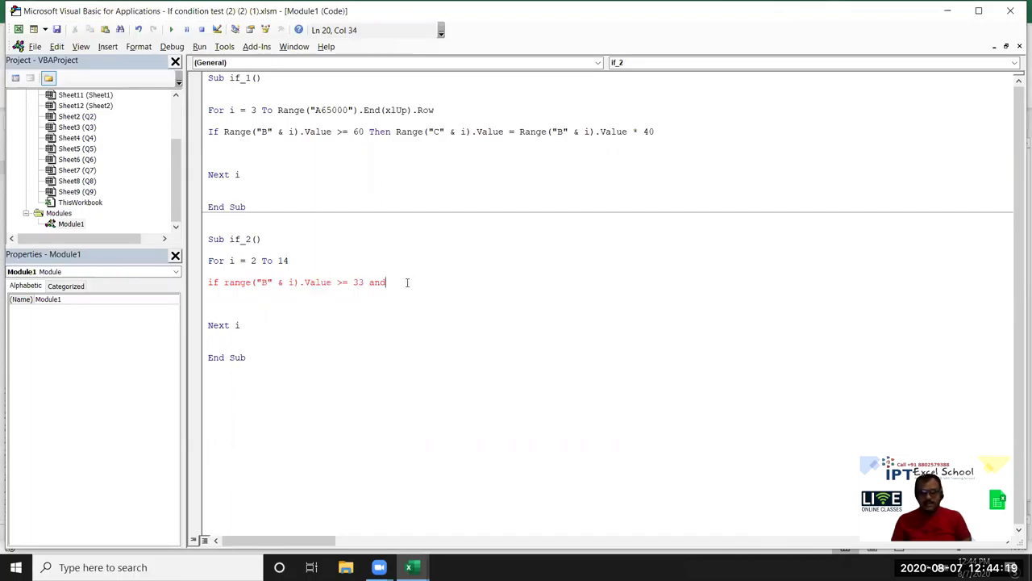
key(ctrl+v)
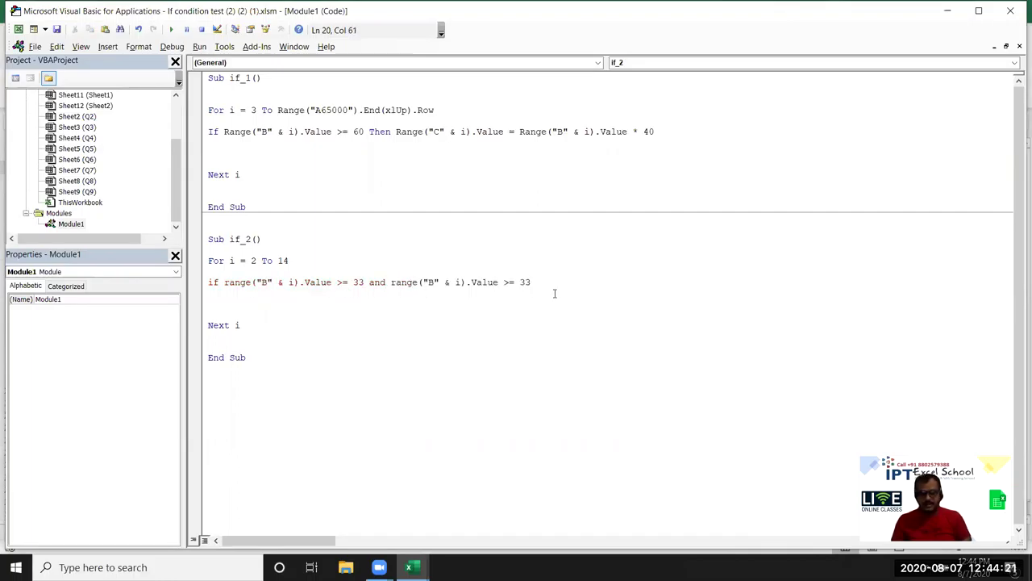
double_click(435, 282)
text(C)
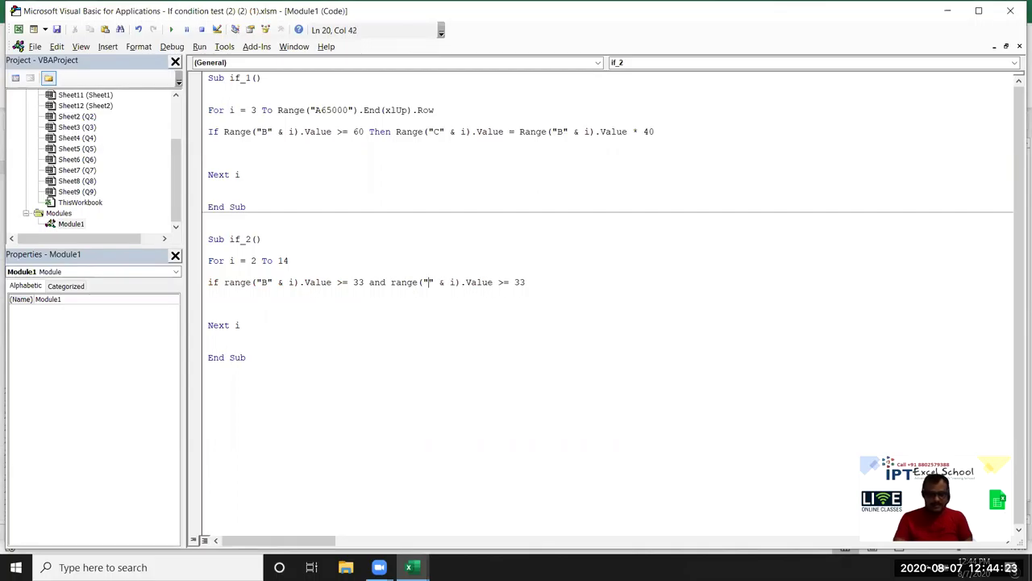
click(546, 283)
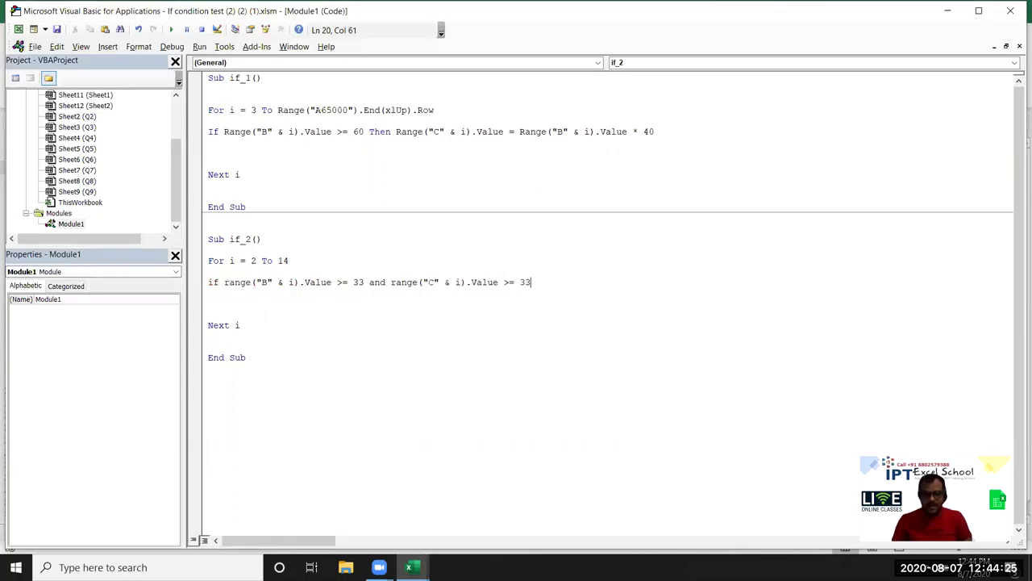
text(nd)
key(ctrl+v)
key(BackSpace)
text(D)
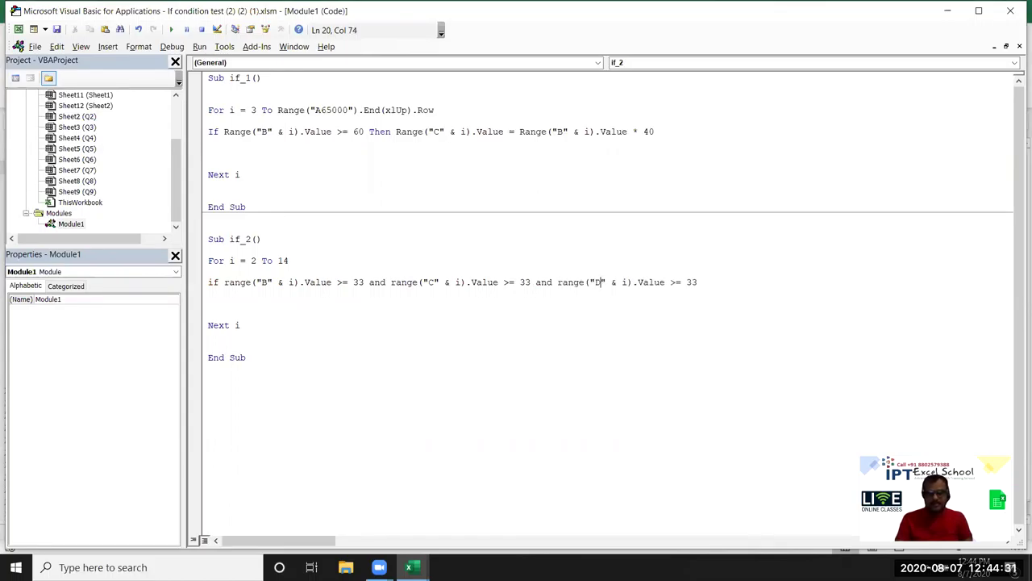
Finish the If line with And Range("B" & i).Value >= 33 Then
click(707, 283)
text(adf)
key(BackSpace)
key(BackSpace)
text(and )
text(range("B" & i).Value >= 33 Then)
key(Return)
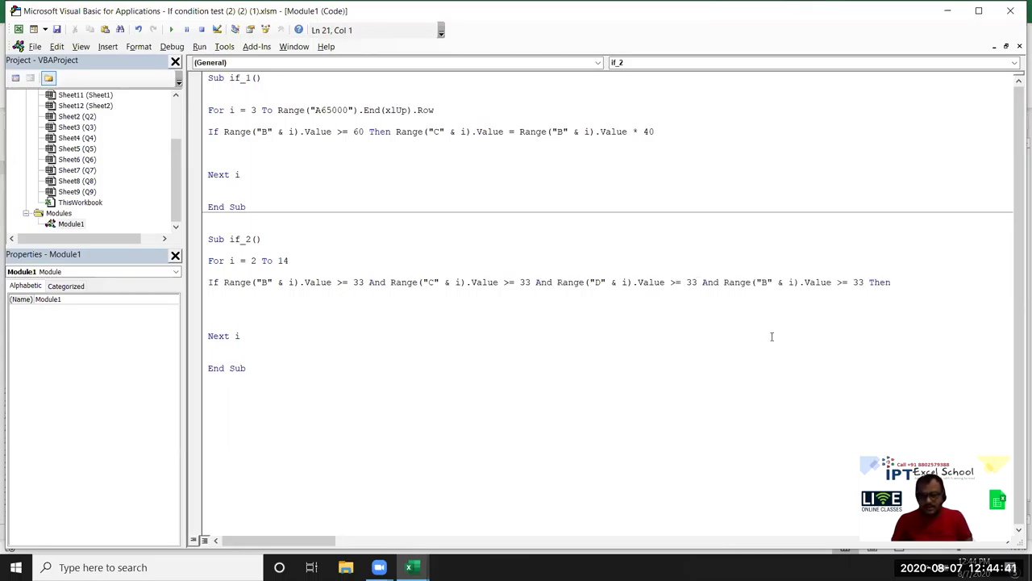
Change the fourth condition to column E and add Range("F" & i).Value = "Pass"
click(768, 281)
key(BackSpace)
text(E)
click(266, 294)
key(ctrl+v)
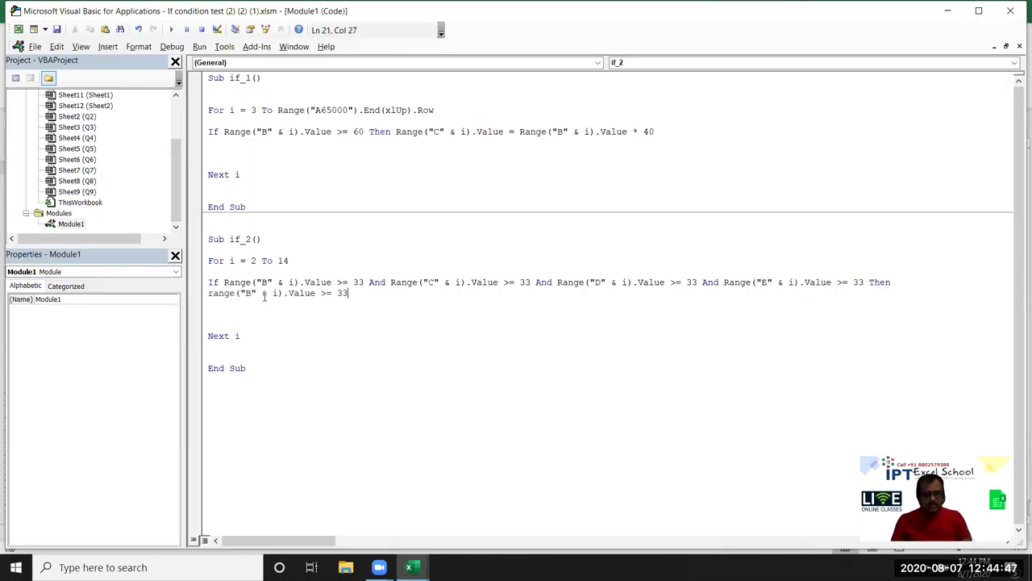
click(252, 294)
key(BackSpace)
text(F)
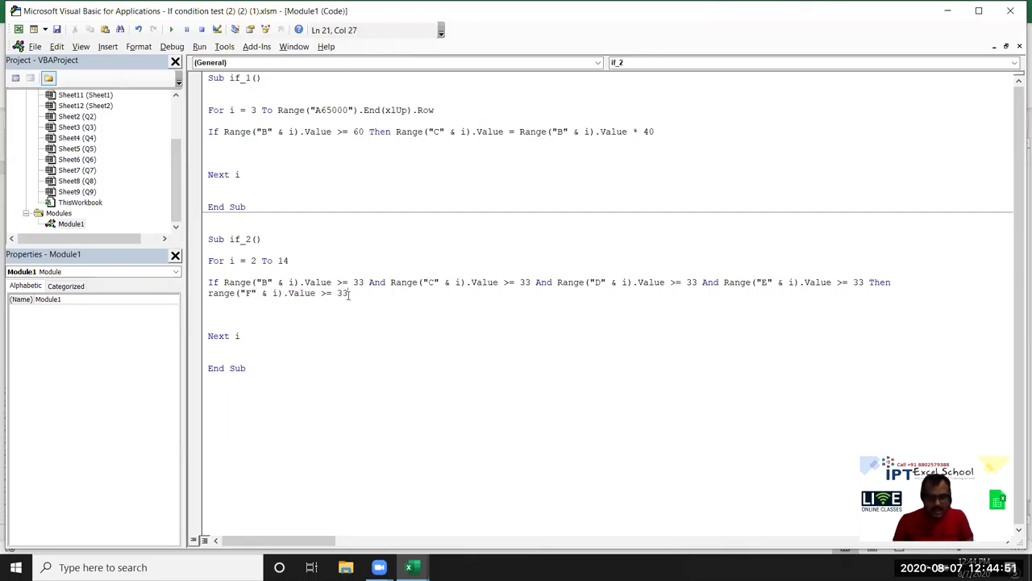
drag(349, 293, 319, 295)
text(= "Pas)
key(Return)
Add an Else line and copy the Pass assignment beneath it
text(el)
key(Return)
key(Up)
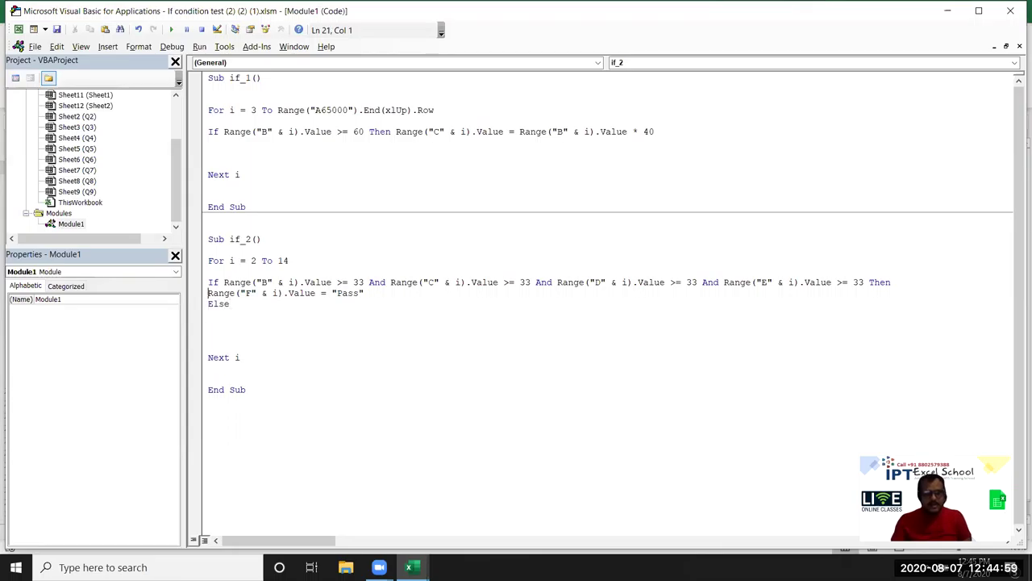
key(Up)
key(shift+Down)
key(ctrl+c)
click(208, 400)
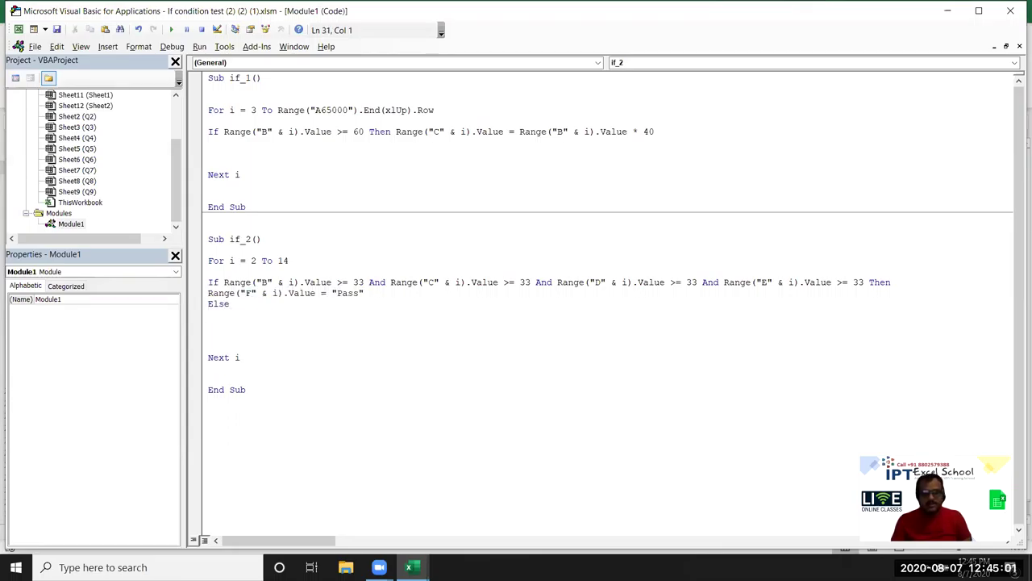
click(215, 315)
key(ctrl+v)
Add End If, change the Else value to "Fail", and run if_2 with F5
text(end if)
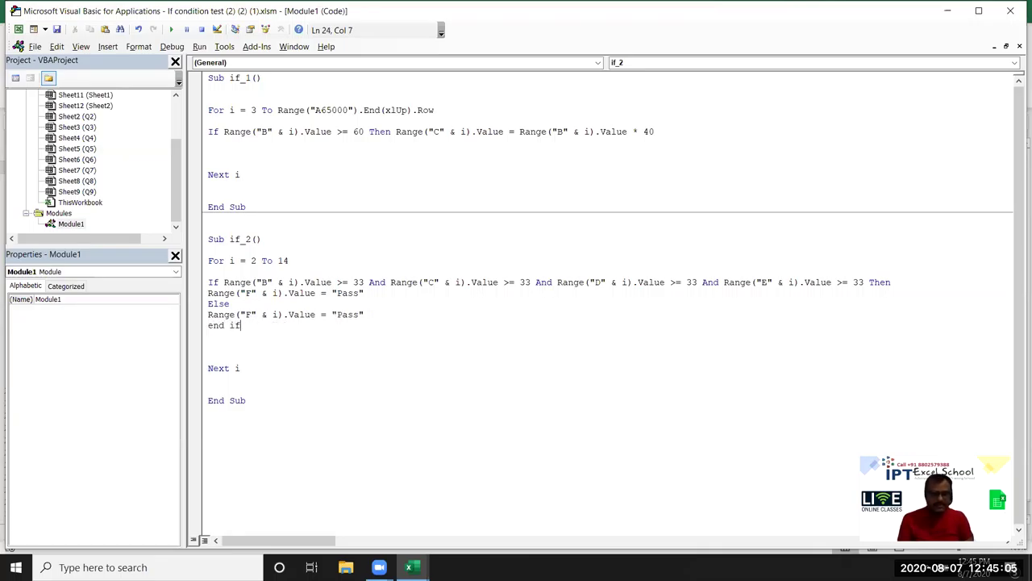
click(331, 315)
double_click(349, 314)
text(Fail)
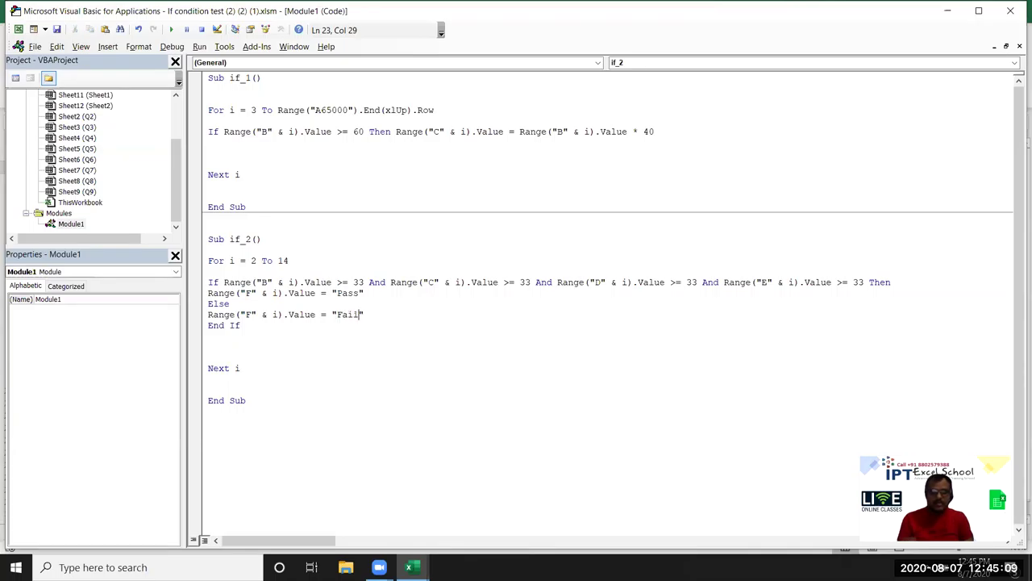
click(351, 379)
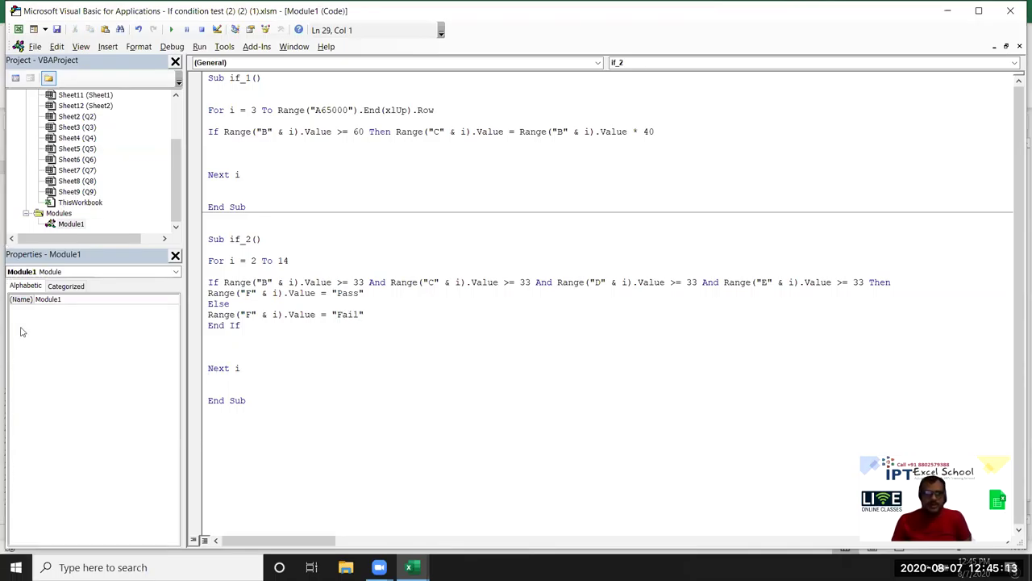
key(F5)
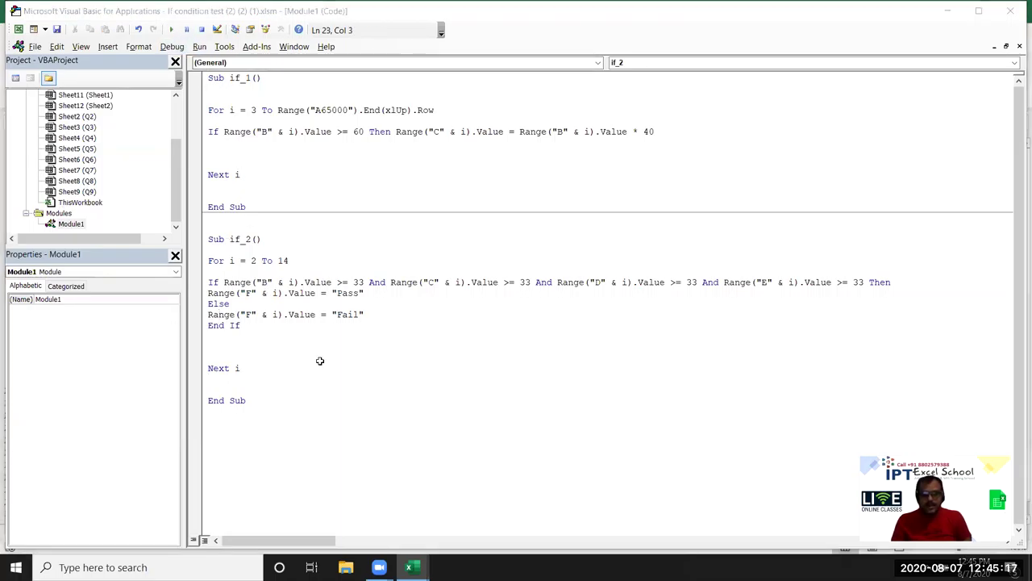
key(alt+F11)
Delete column F on Q6, which held the wrong output over the S-5 marks
click(360, 267)
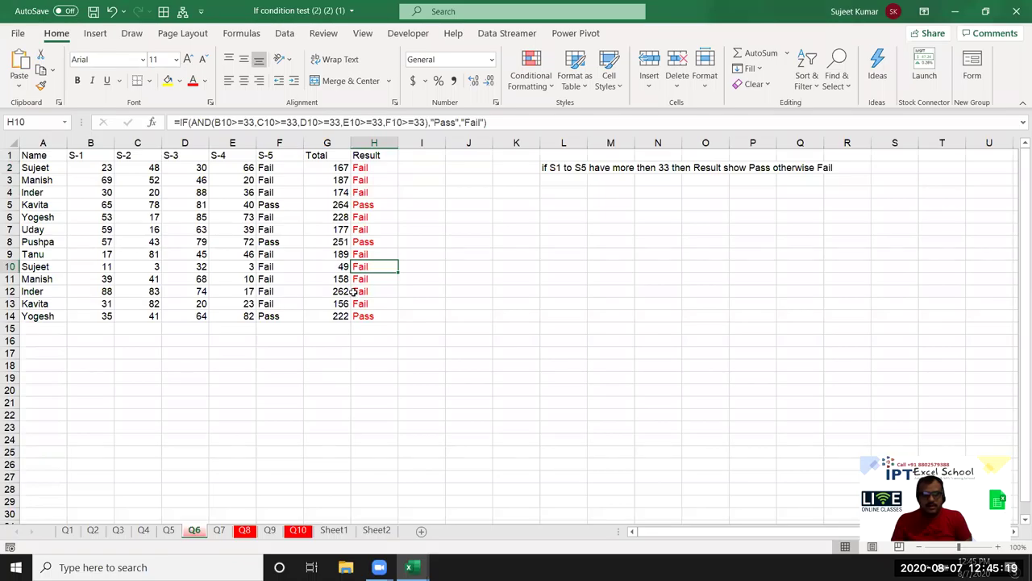
click(273, 170)
click(265, 153)
click(270, 139)
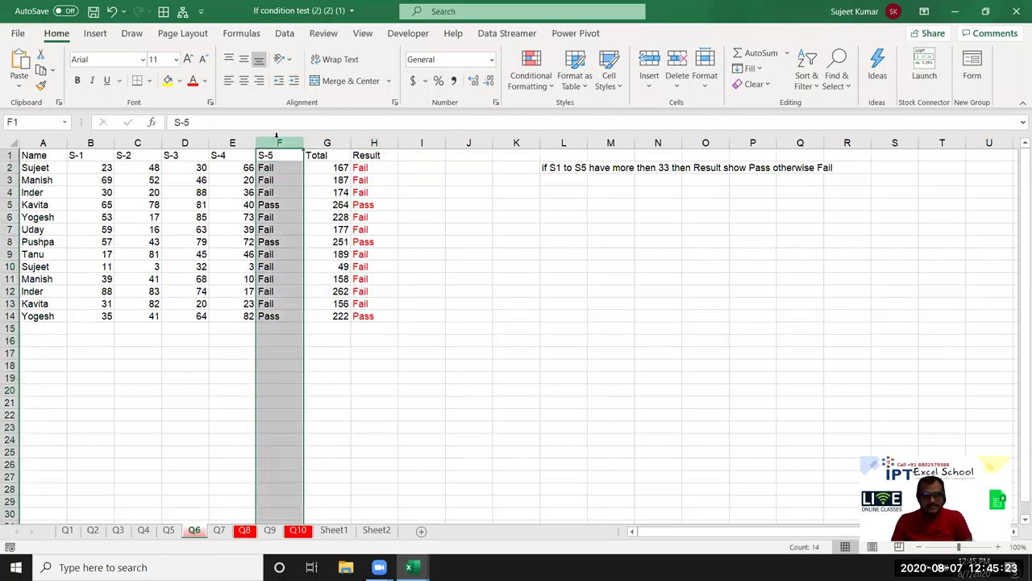
key(ctrl+minus)
key(ctrl+minus)
key(ctrl+minus)
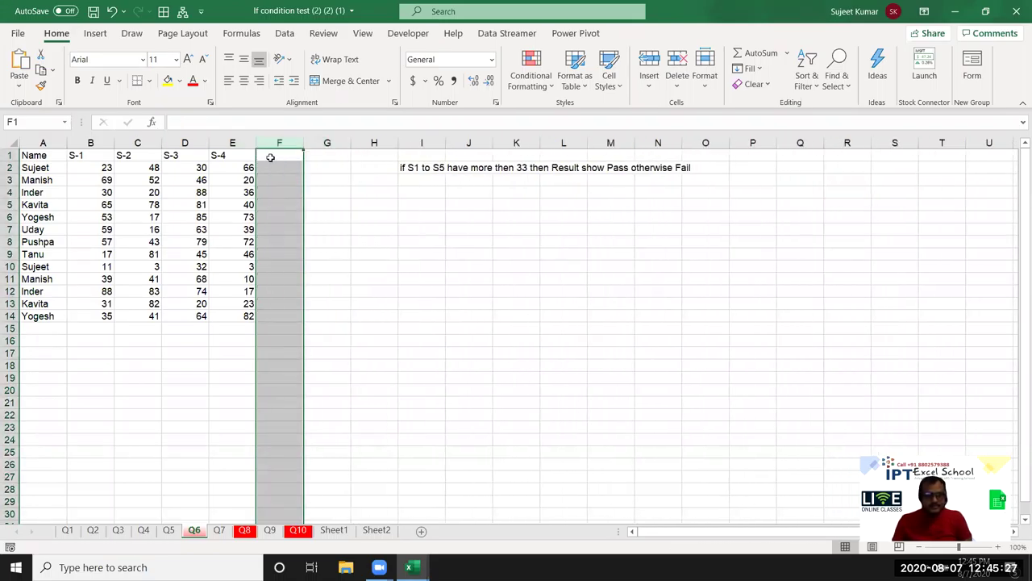
Enter the header Result in cell F1
click(278, 154)
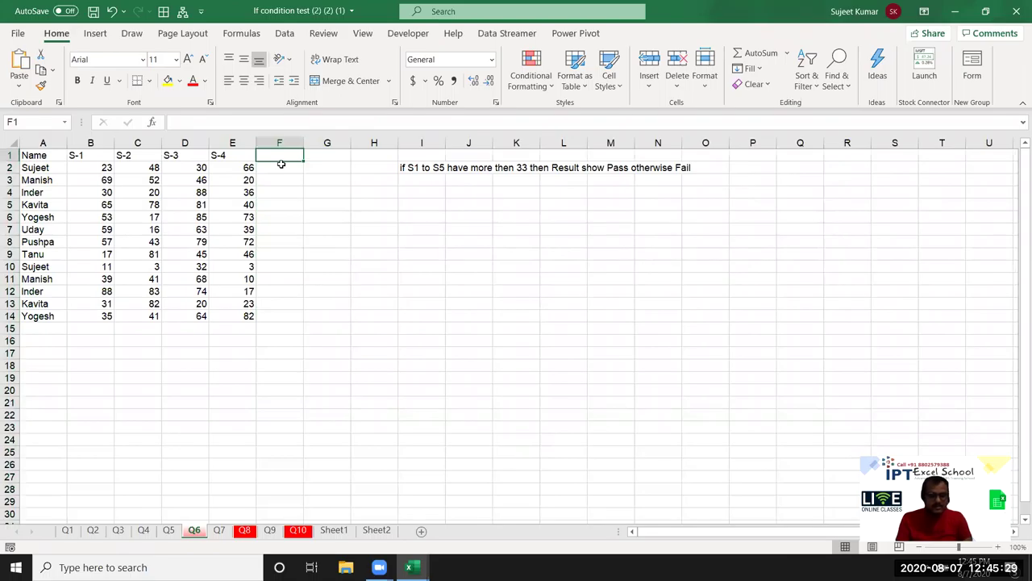
text(Result)
key(Return)
text(])
key(Escape)
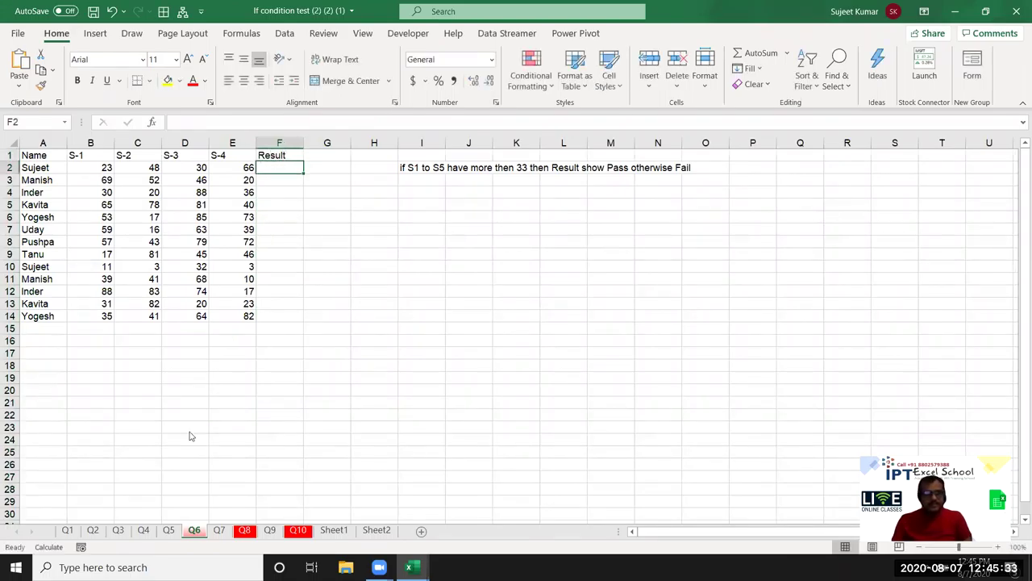
Rerun if_2 and check the Pass/Fail values in column F against the If…Else code
key(alt+F11)
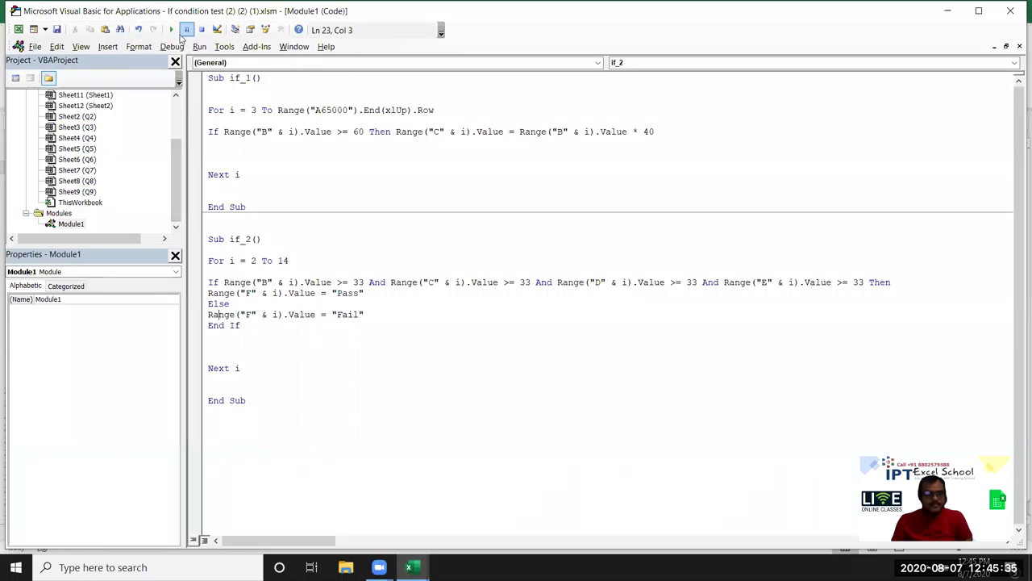
click(172, 30)
key(alt+F11)
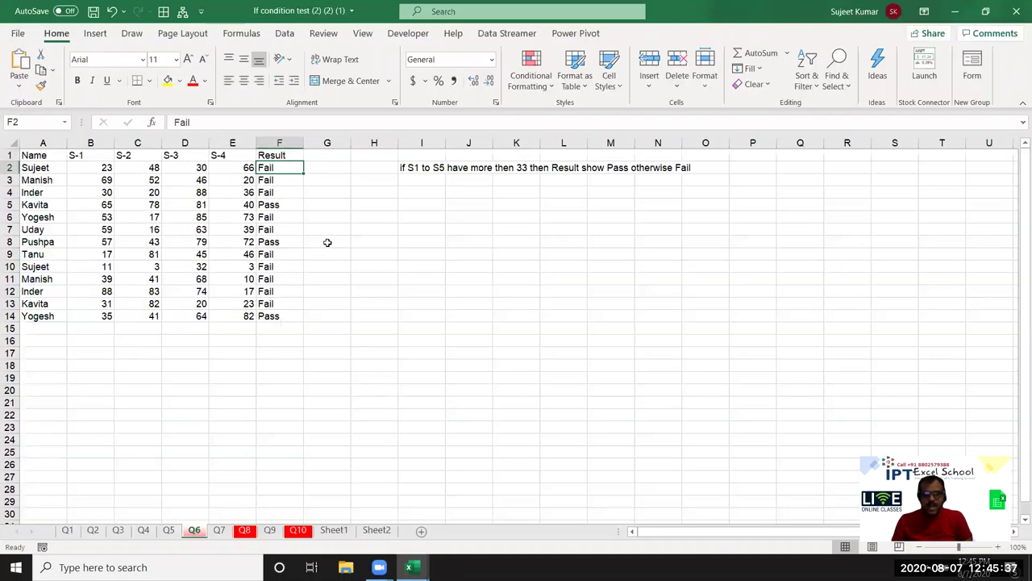
click(331, 193)
click(278, 194)
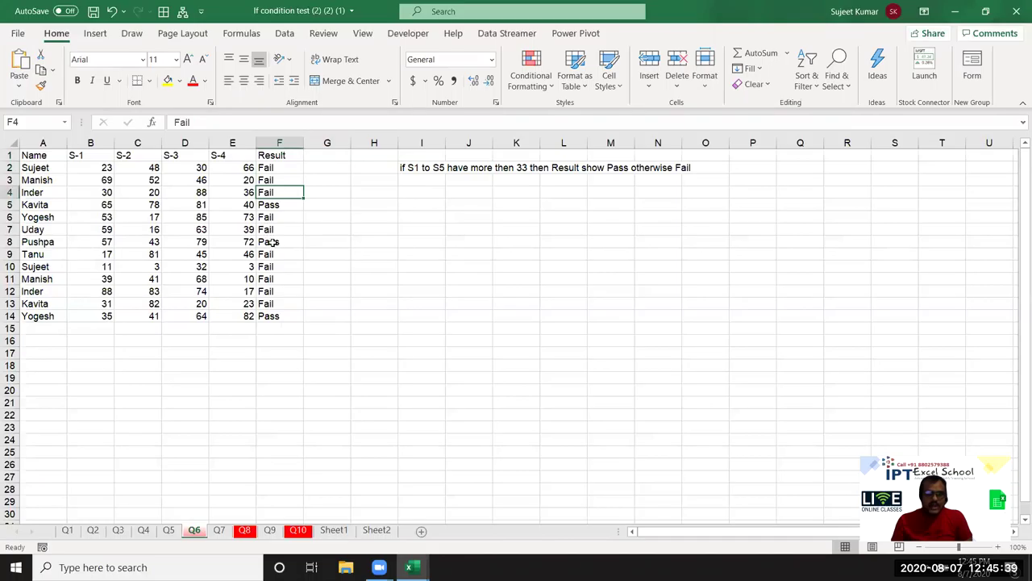
key(alt+F11)
drag(213, 272, 236, 335)
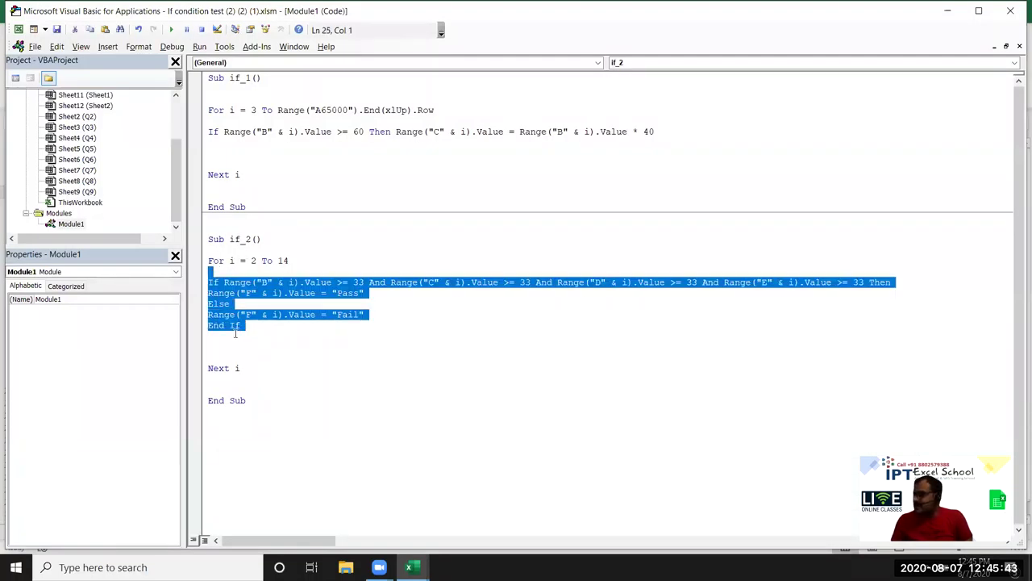
click(236, 334)
key(alt+F11)
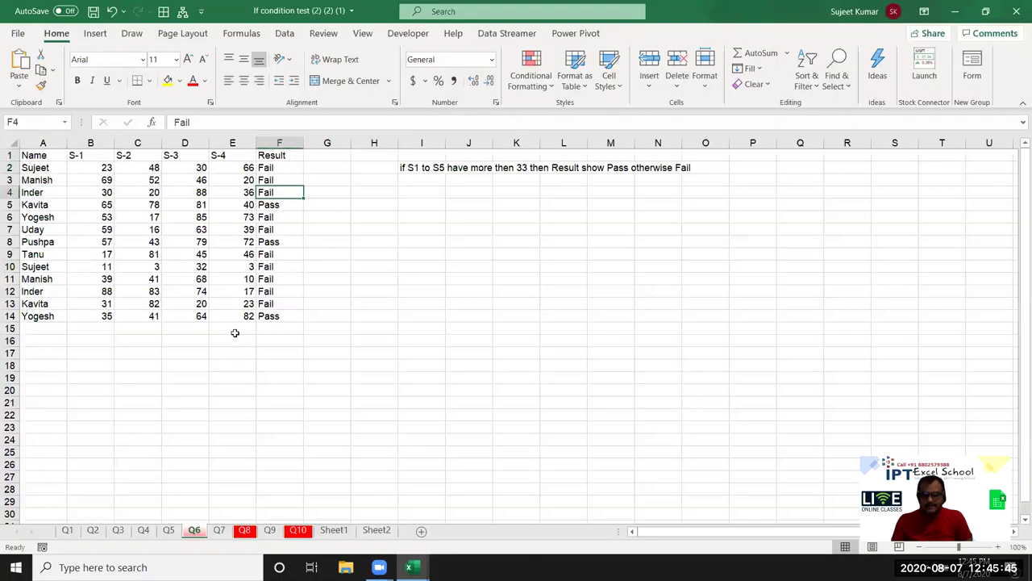
On sheet Q8, clear the Incentive add on results C3:C19 and the Incentive values in column B
click(219, 536)
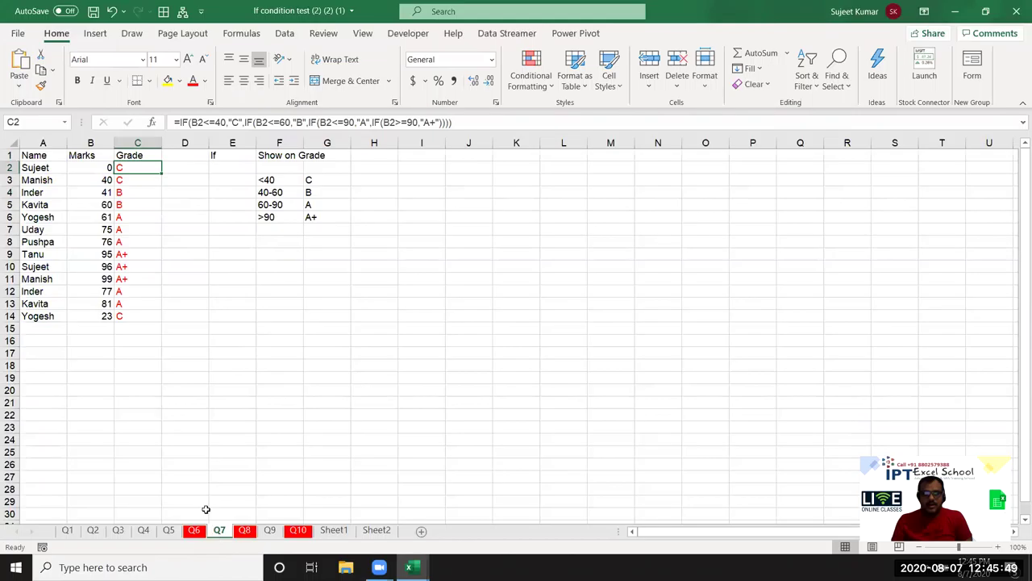
click(244, 531)
drag(102, 179, 98, 303)
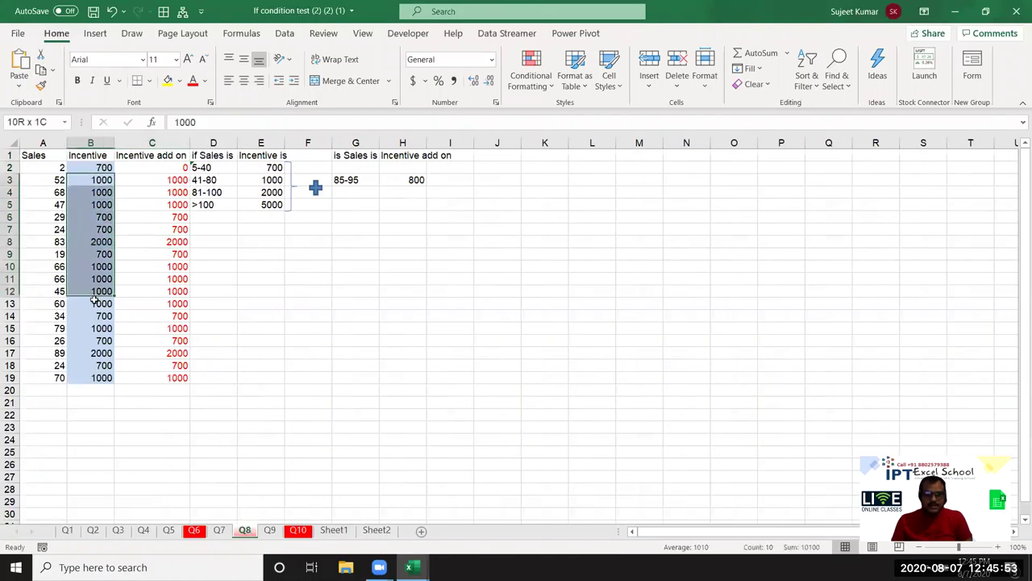
drag(227, 180, 266, 217)
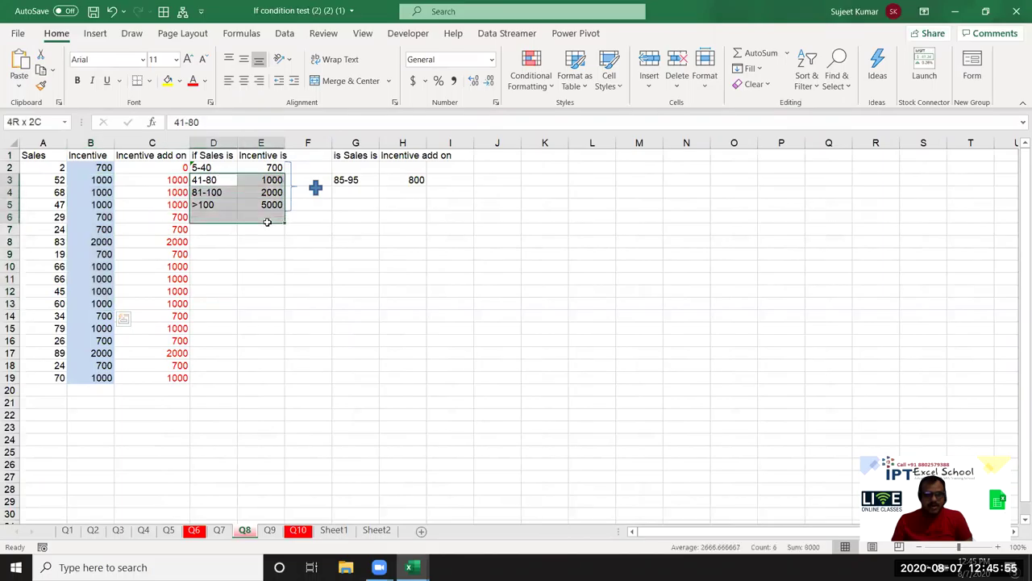
click(90, 229)
click(143, 240)
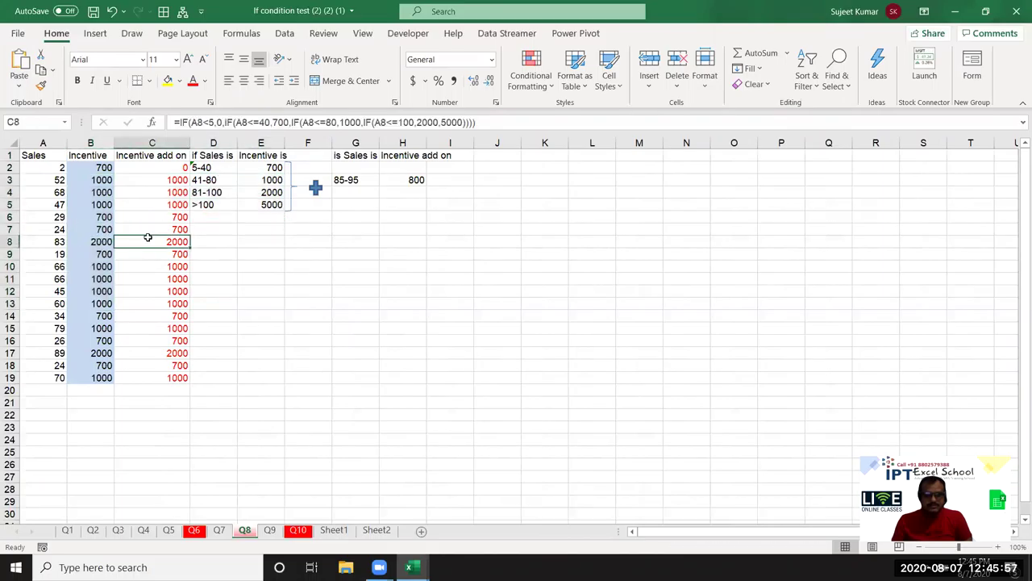
drag(167, 176, 170, 383)
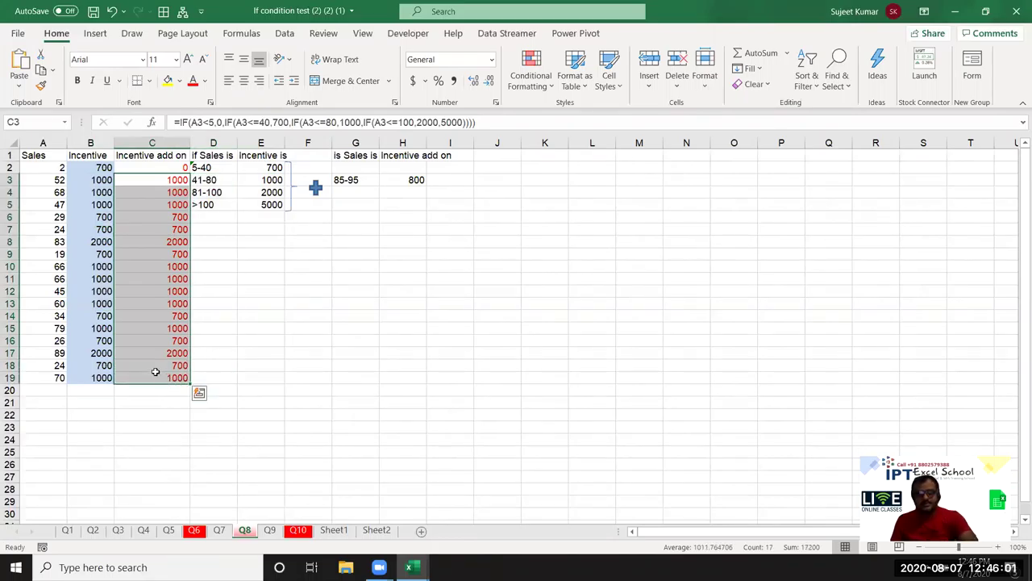
key(Delete)
drag(95, 169, 104, 377)
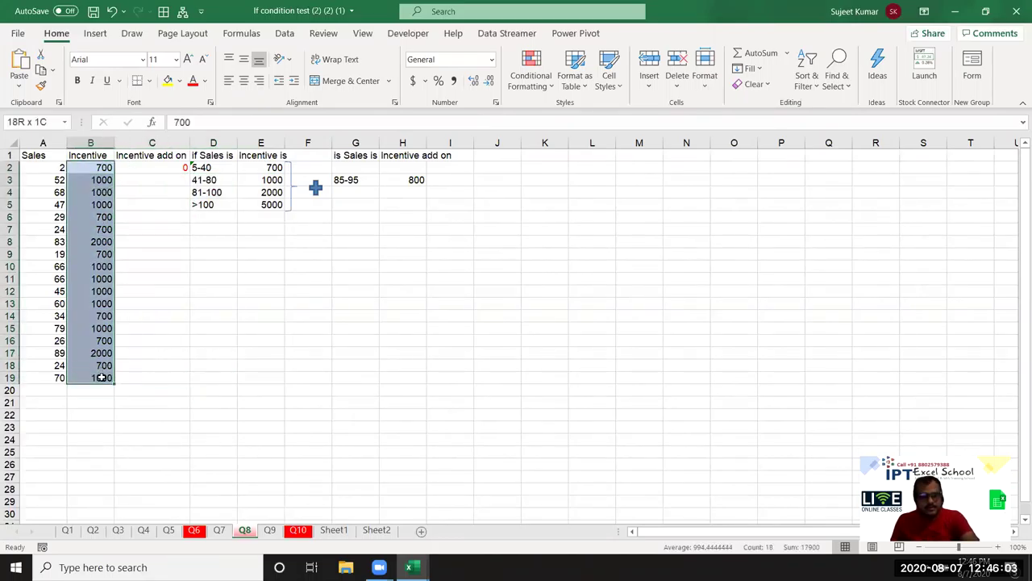
key(Delete)
Review the PAN, Voter, Pass and DL data on Q9, glance at Q10, and save the workbook
click(269, 530)
click(189, 405)
click(75, 218)
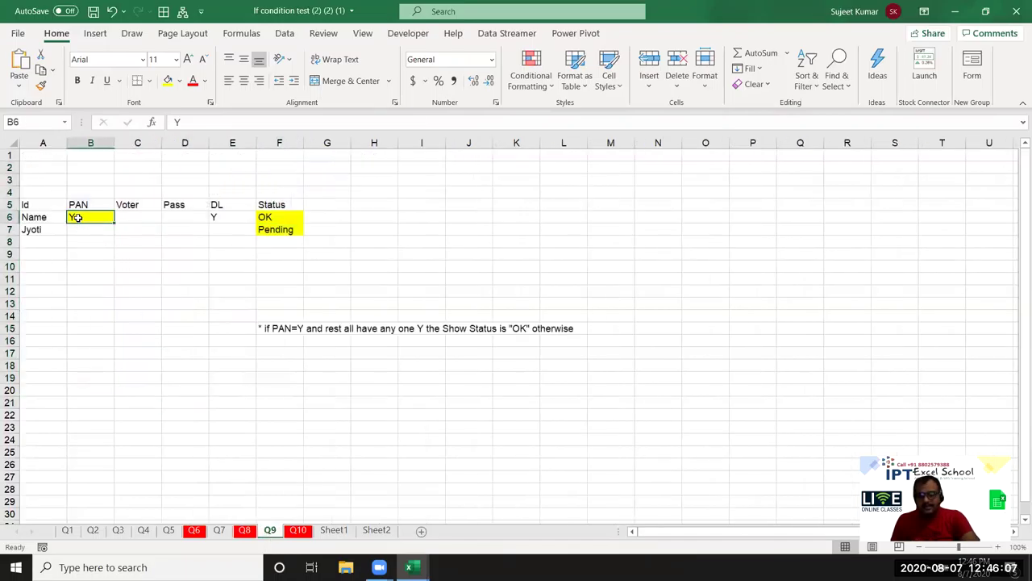
drag(84, 216, 227, 216)
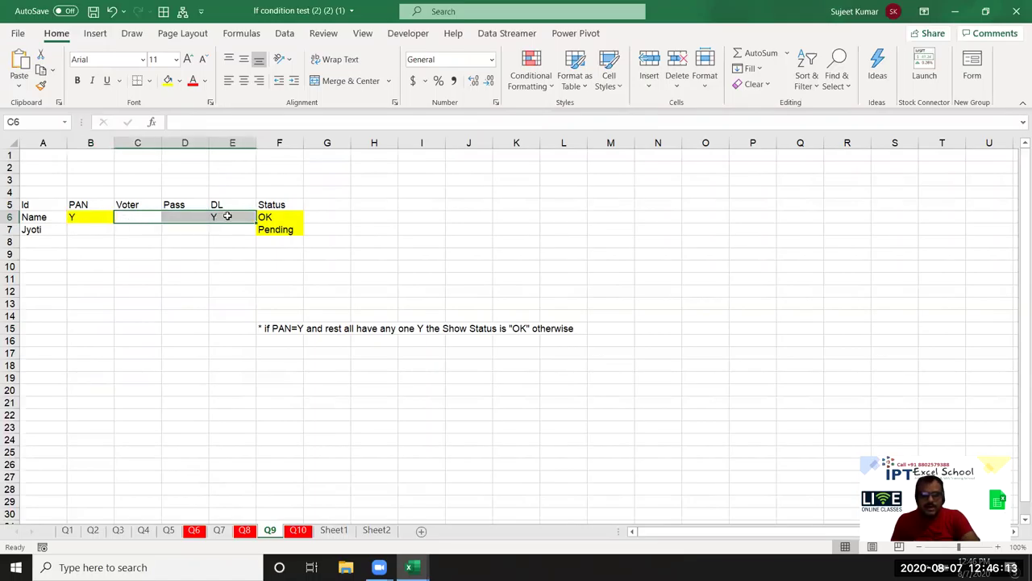
click(85, 218)
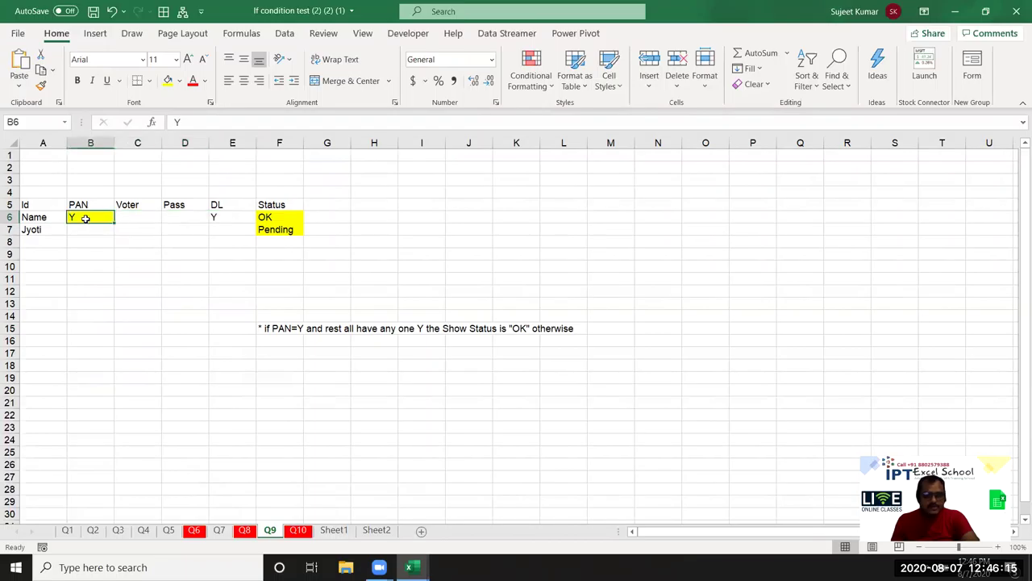
drag(127, 213, 216, 216)
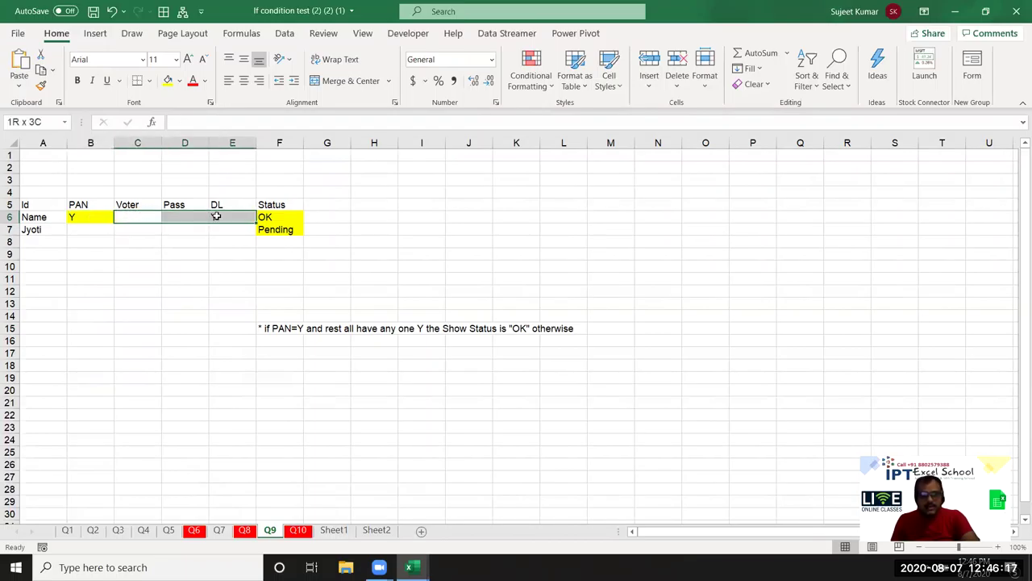
click(298, 530)
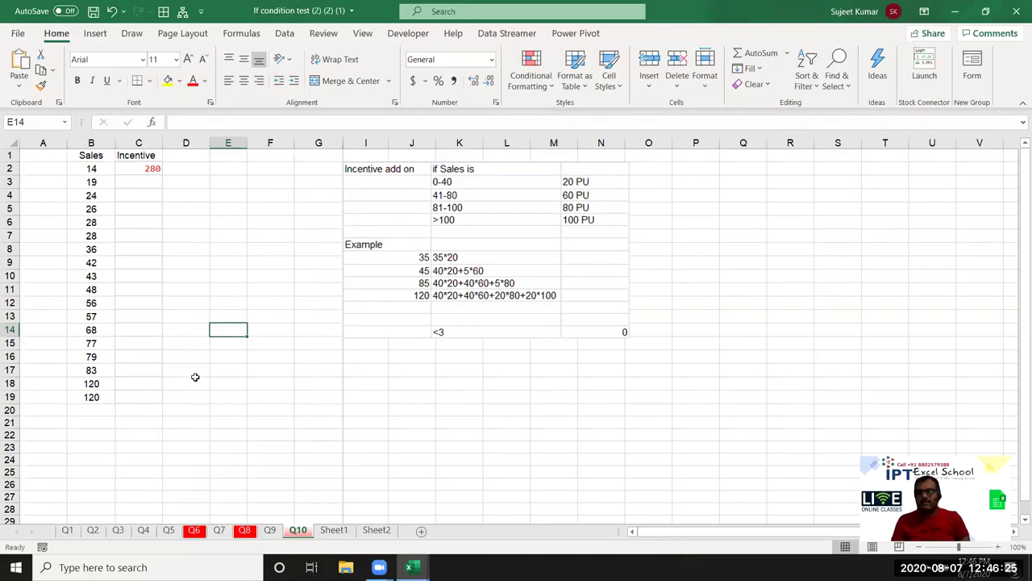
click(197, 287)
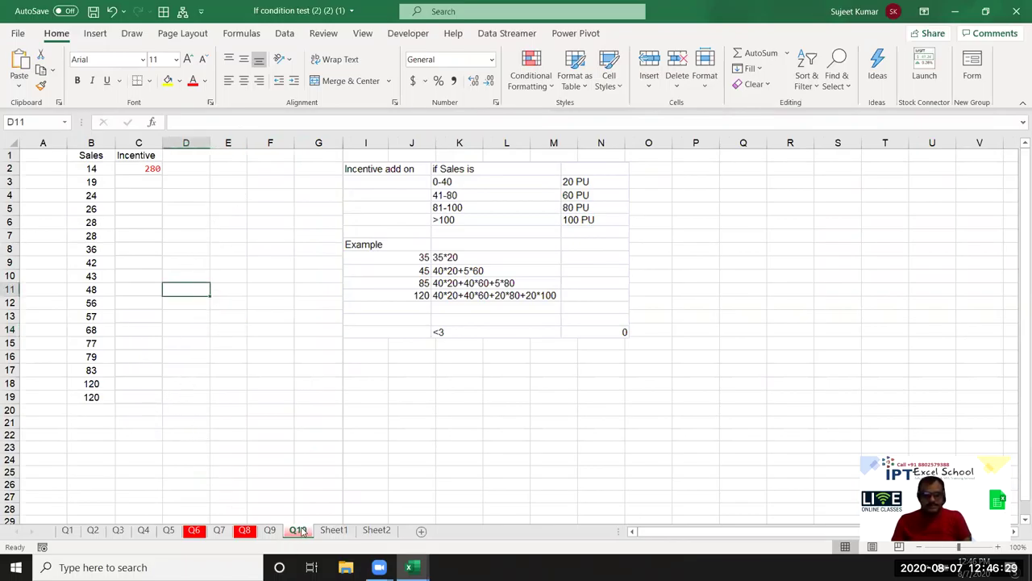
click(270, 531)
click(94, 12)
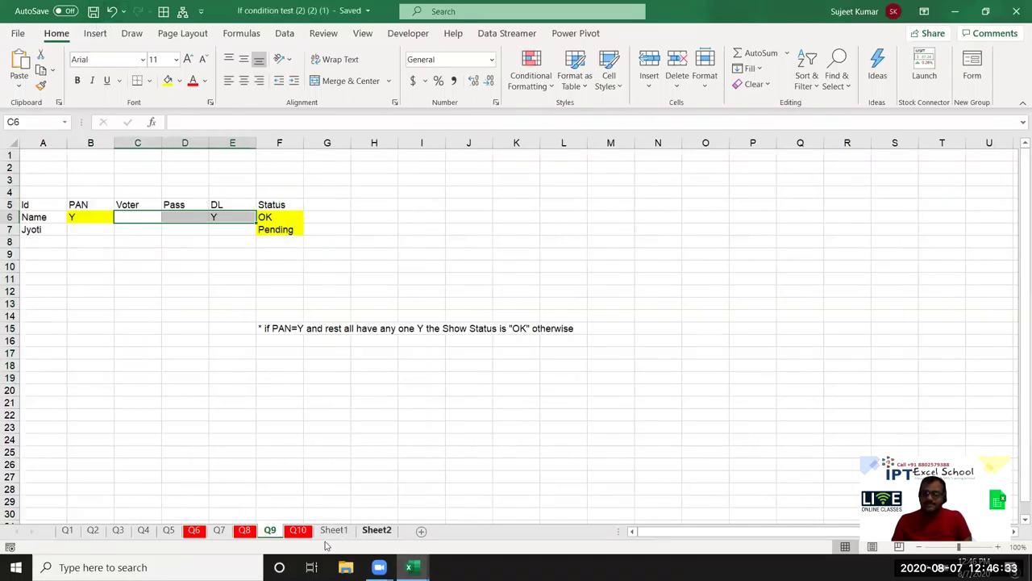
Search Windows for 'ch' and launch Google Chrome
click(241, 567)
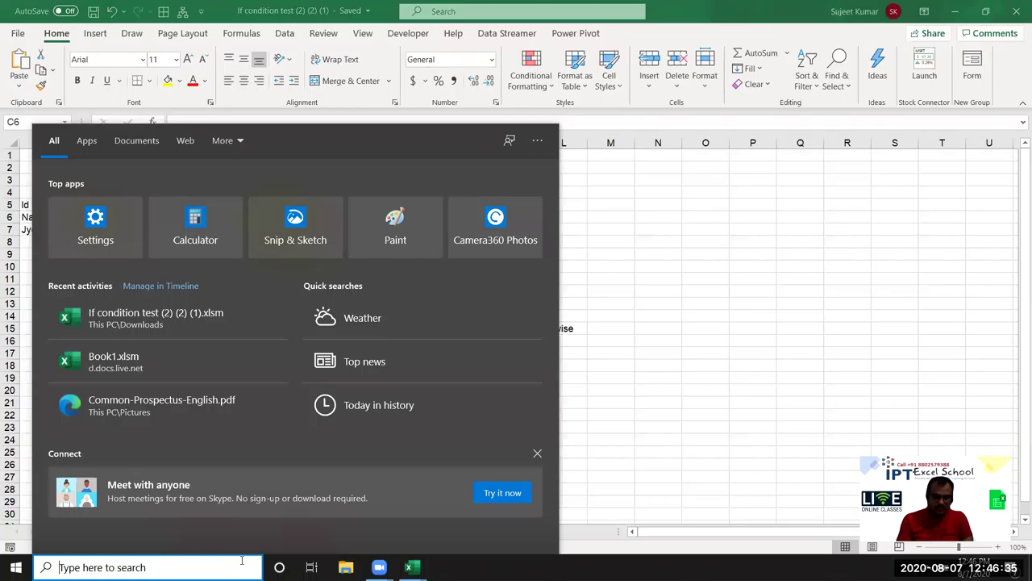
text(ch)
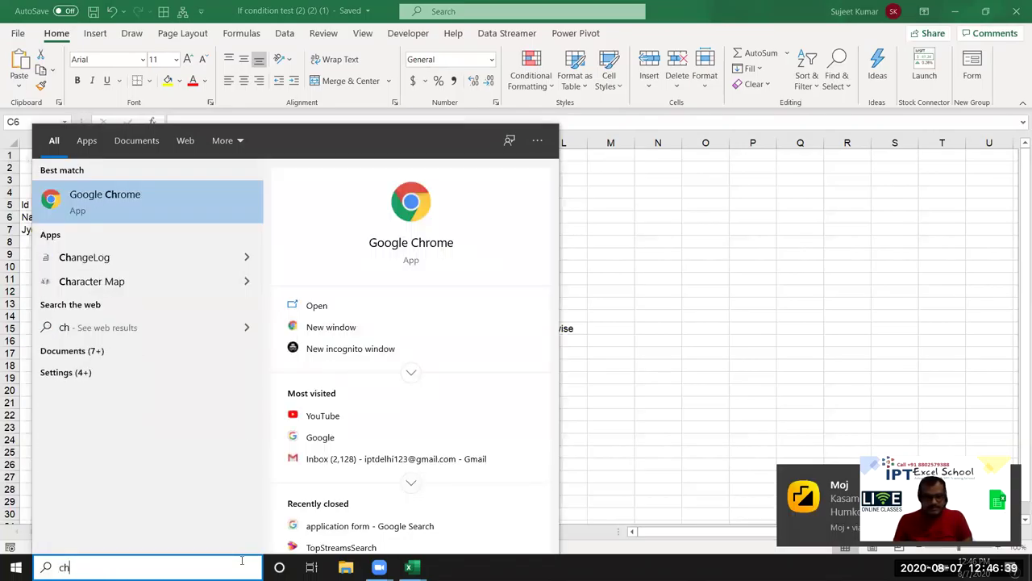
click(410, 260)
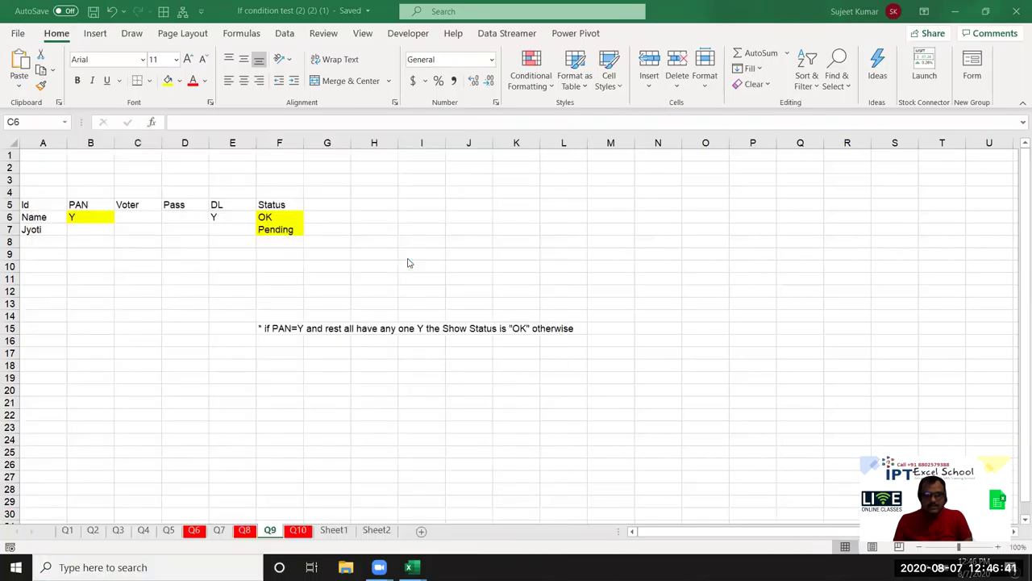